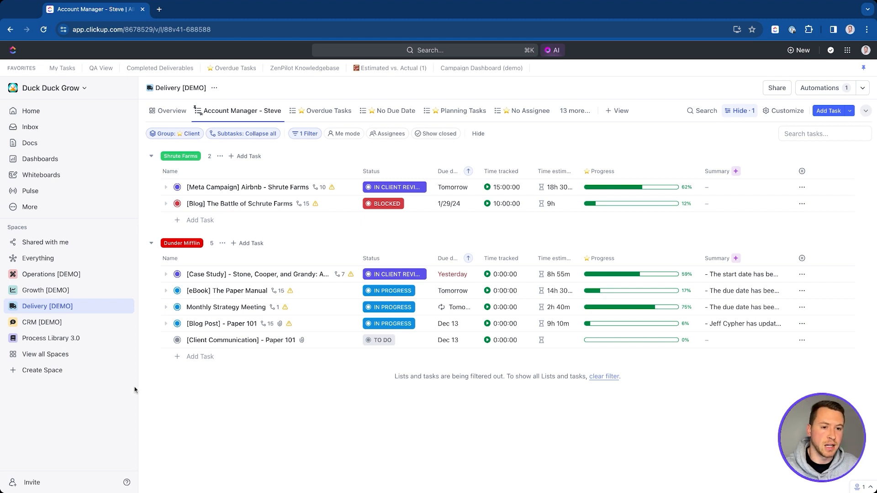
Step: Expand Delivery [DEMO] and ZenPilot, then browse the templates available for the Retainer XY list
left_click(13, 307)
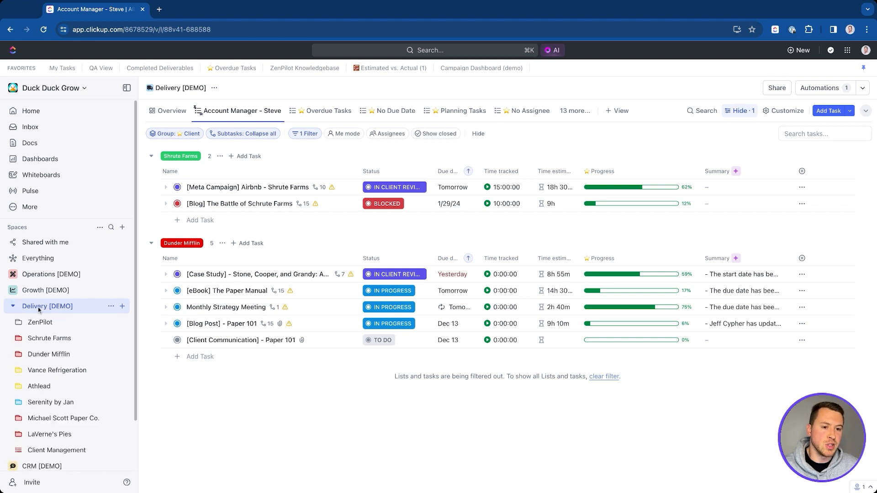
left_click(18, 324)
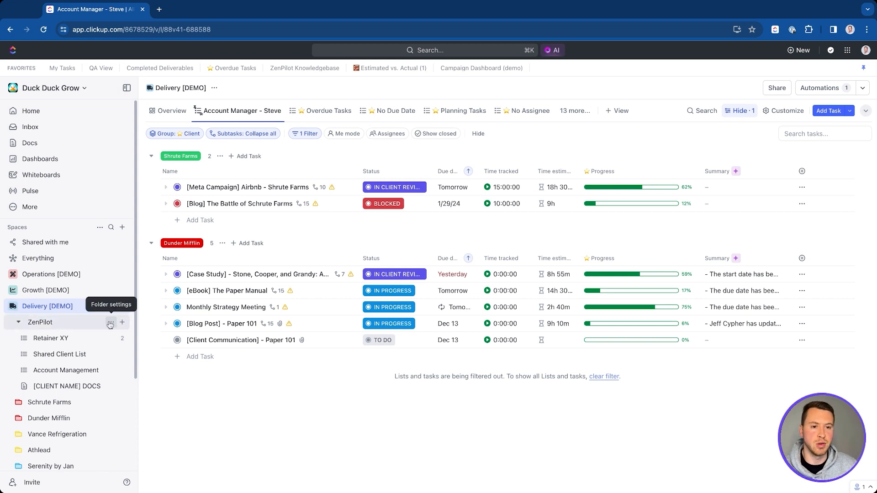
left_click(124, 342)
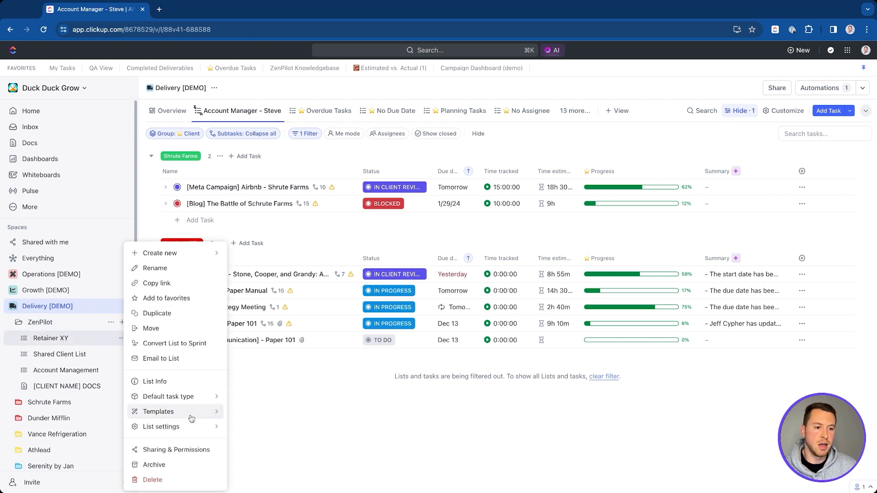
mouse_move(191, 418)
left_click(268, 448)
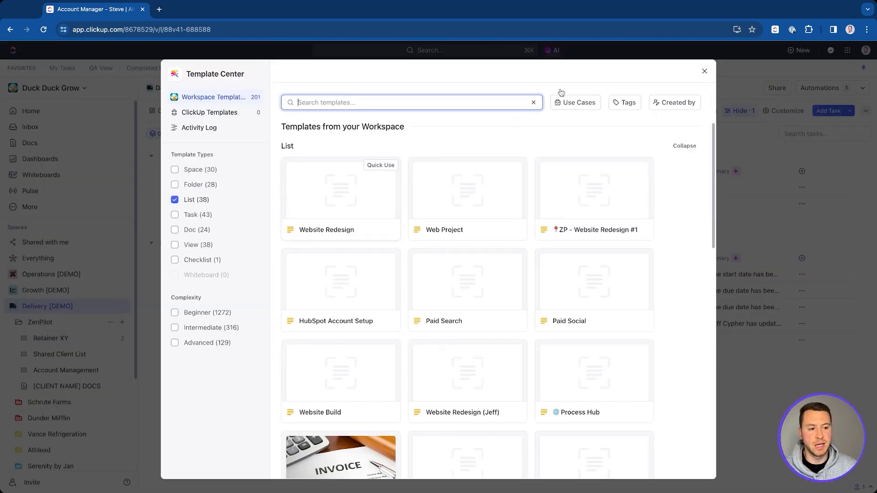
left_click(105, 326)
Step: Browse the templates available for the ZenPilot folder, then close the Template Center
left_click(111, 322)
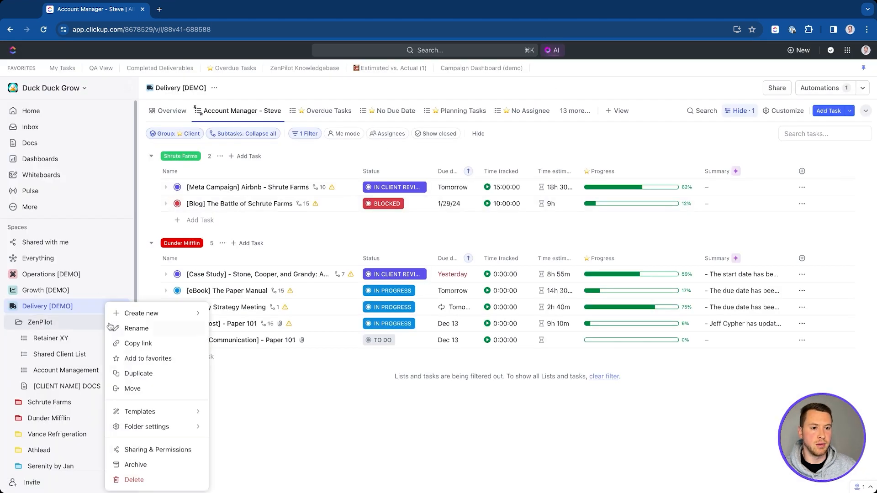
mouse_move(167, 414)
left_click(230, 421)
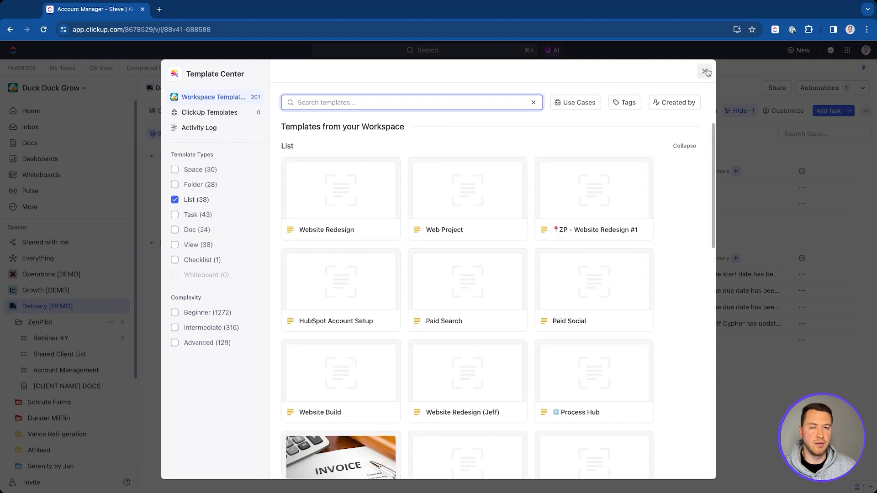
left_click(705, 72)
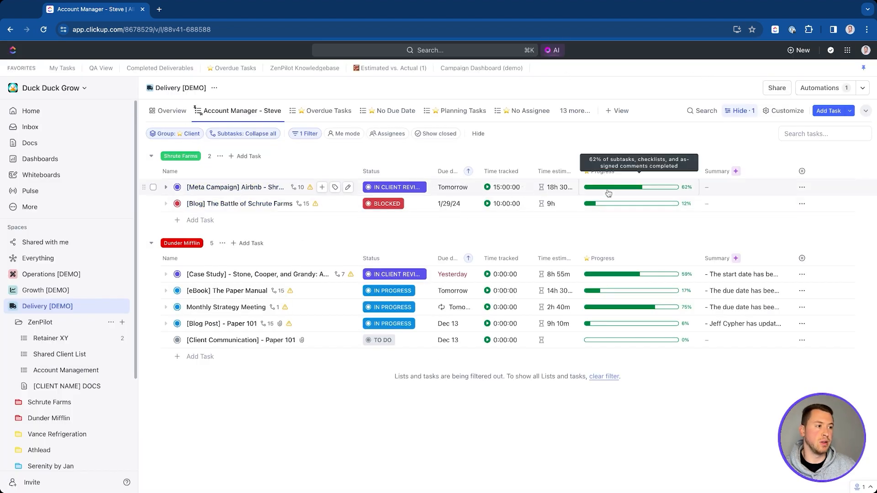
left_click(802, 188)
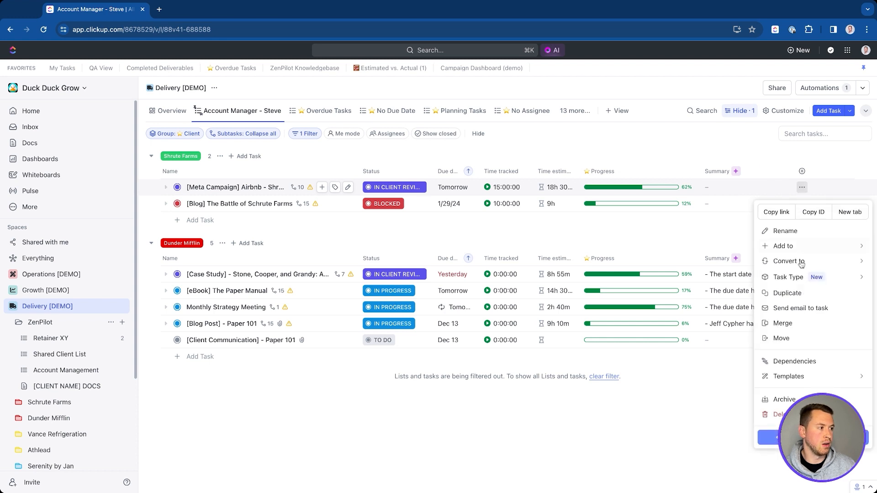
mouse_move(795, 379)
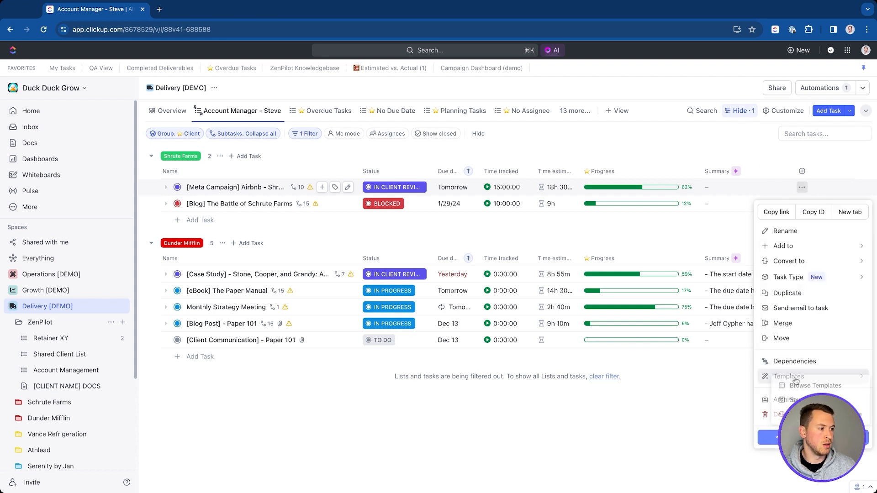
left_click(649, 421)
left_click(202, 191)
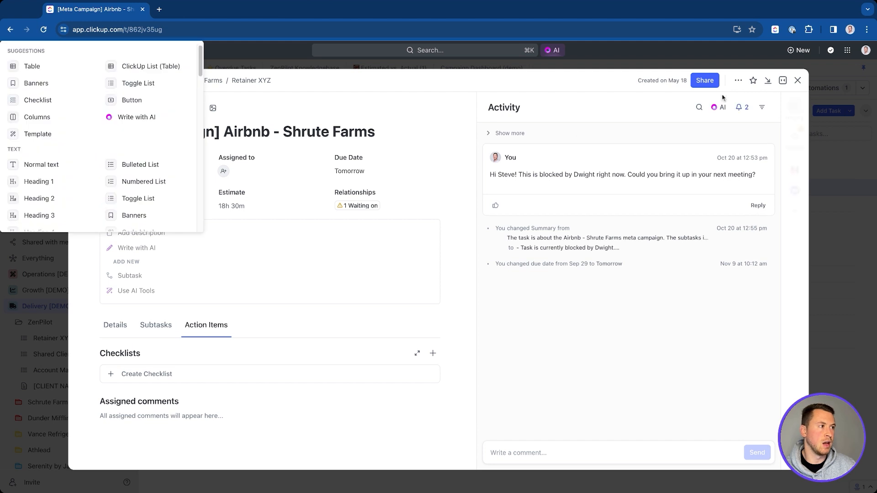
left_click(738, 81)
left_click(738, 81)
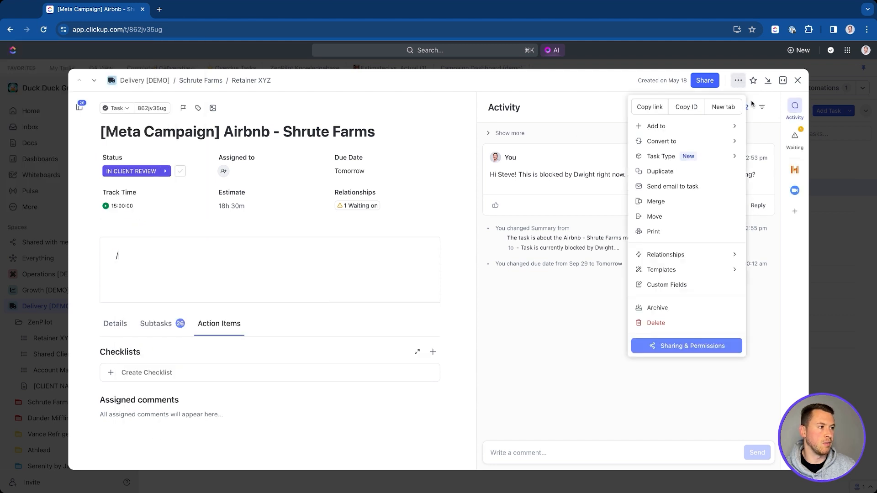
left_click(799, 80)
left_click(799, 81)
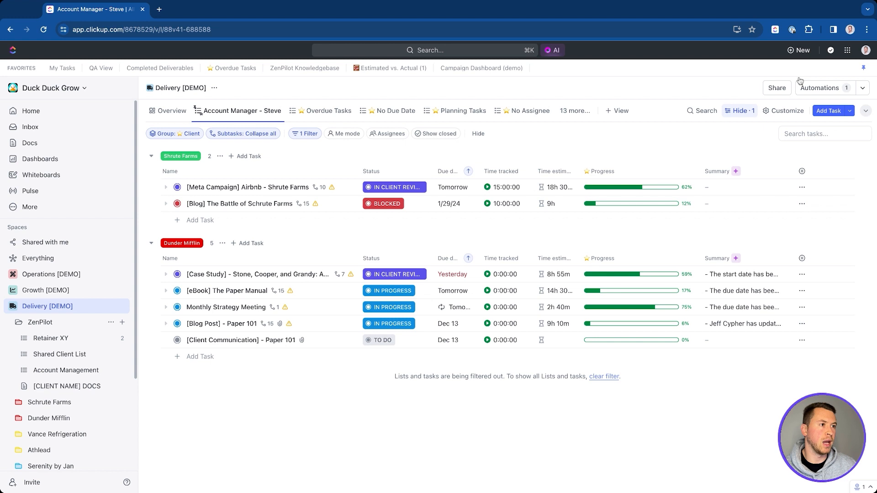
left_click(221, 188)
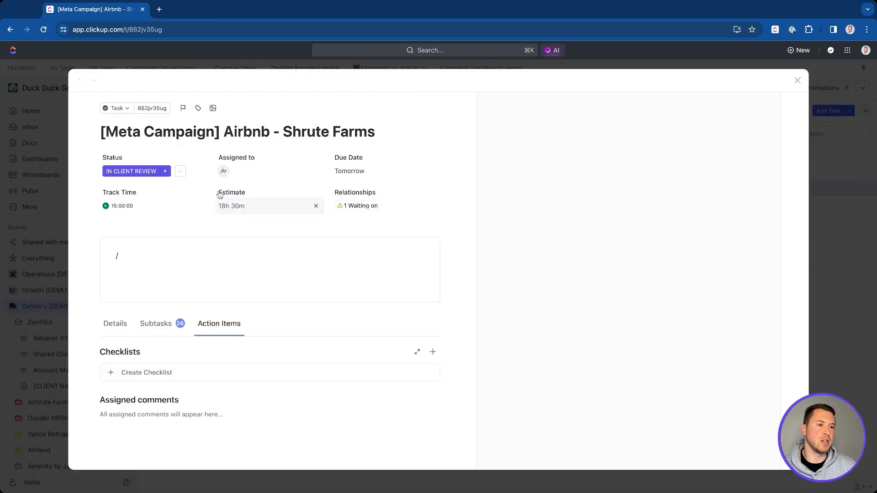
left_click(151, 256)
key("BackSpace")
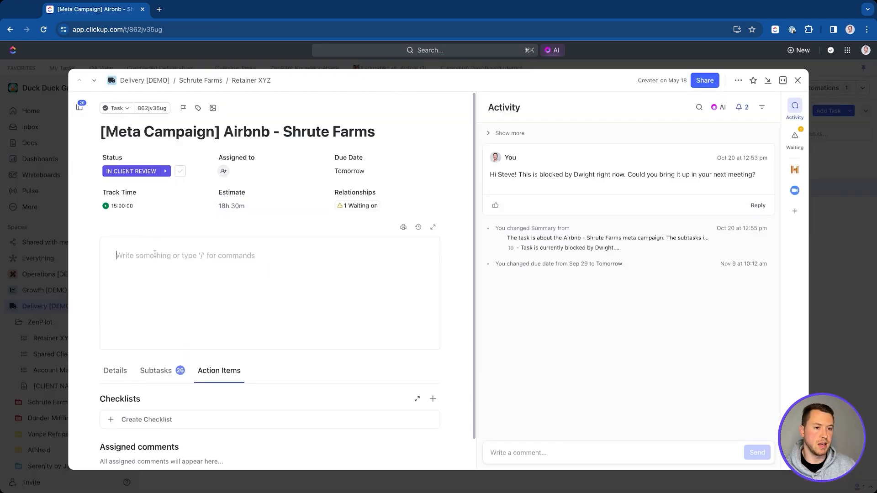
type("/te")
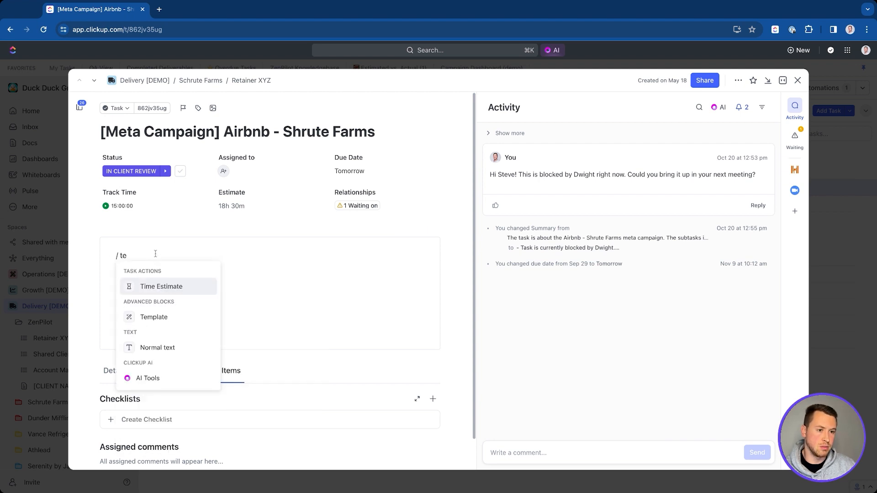
key("Down")
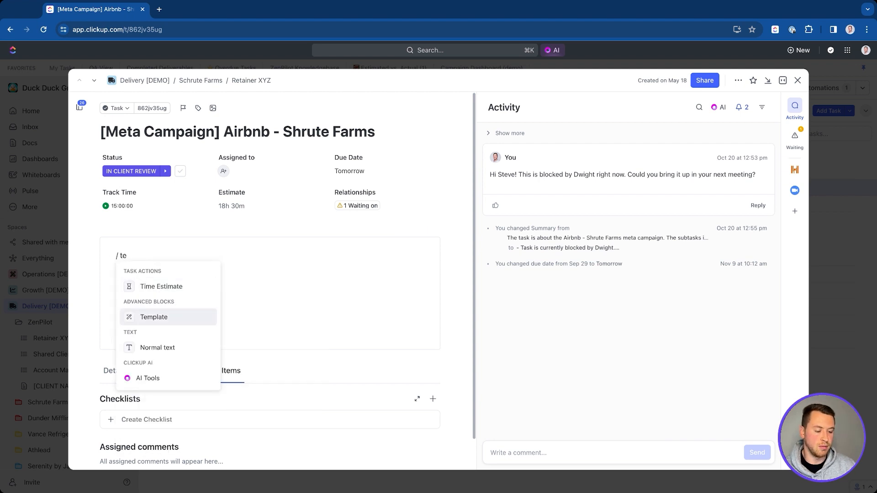
key("Return")
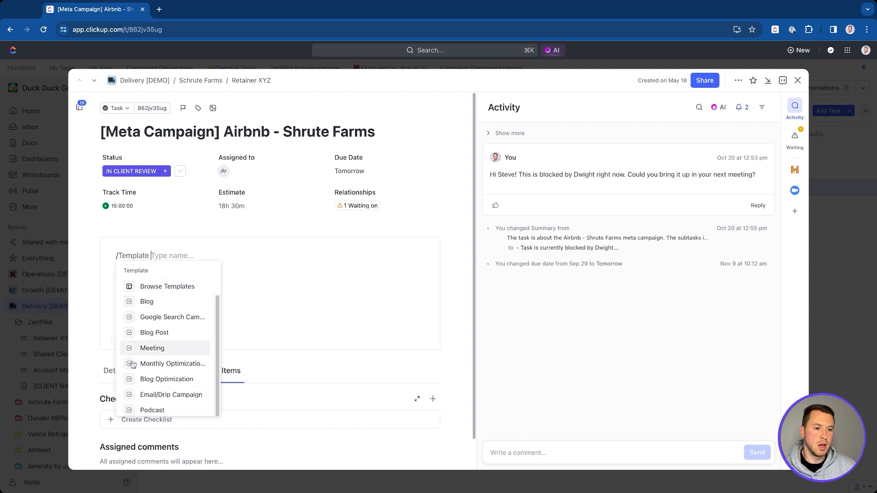
left_click(160, 287)
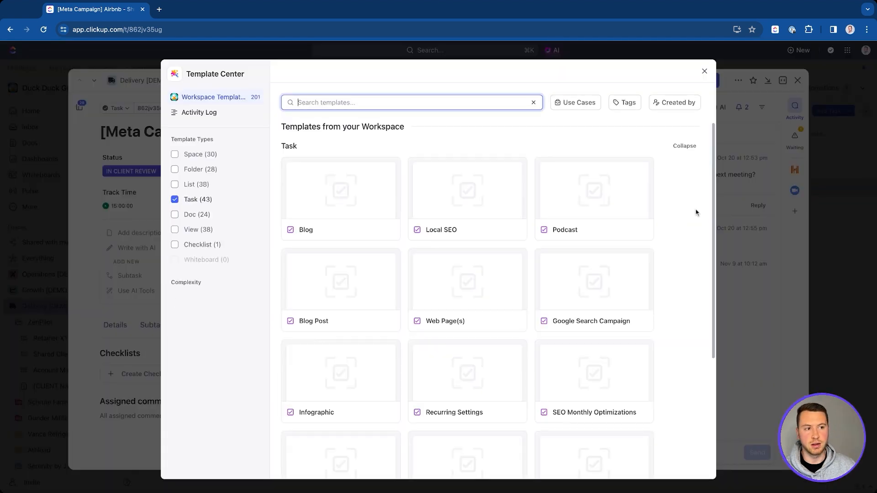
left_click(704, 71)
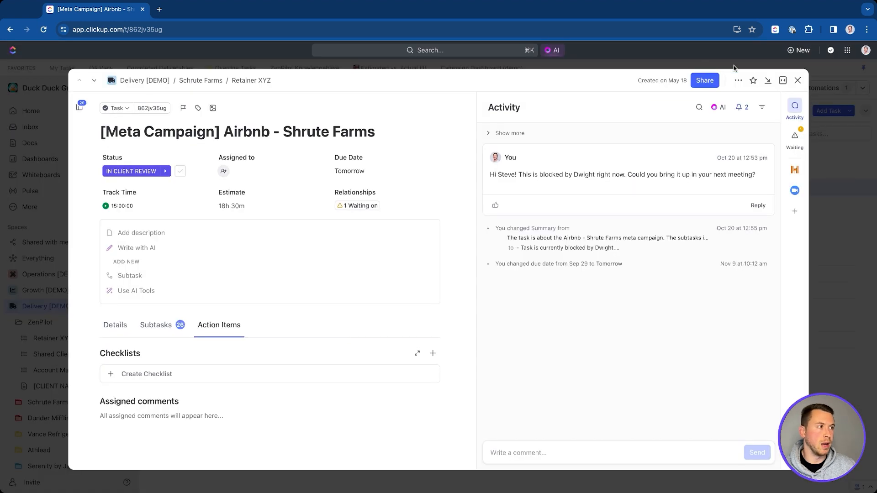
left_click(797, 81)
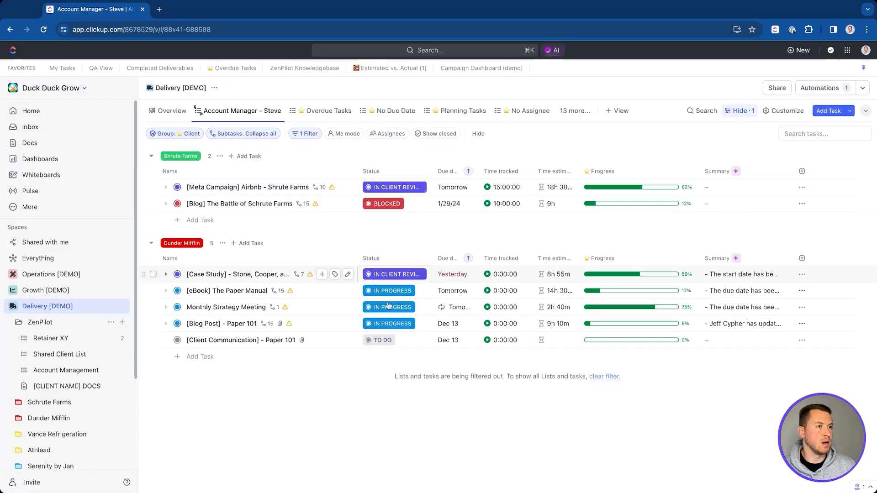
left_click(847, 51)
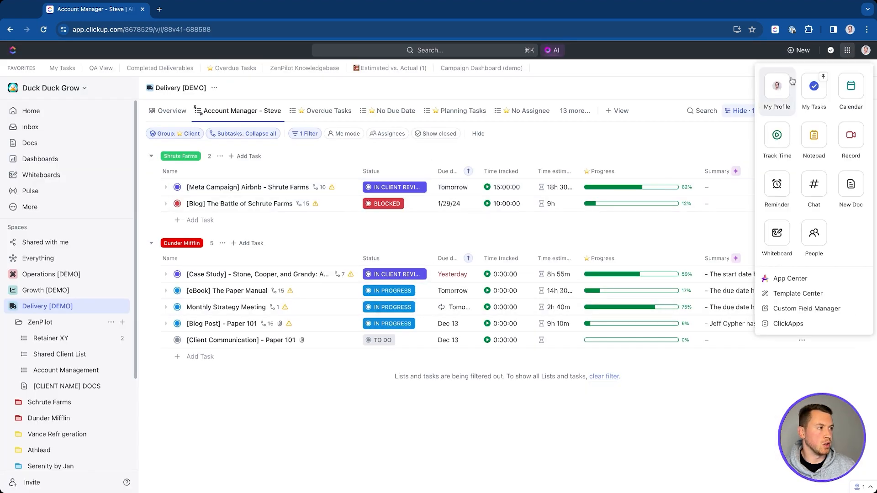
left_click(797, 293)
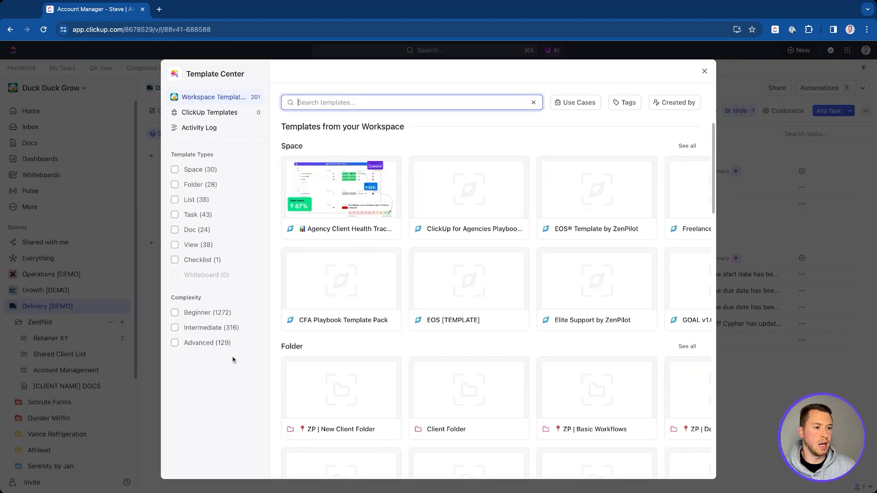
left_click(704, 73)
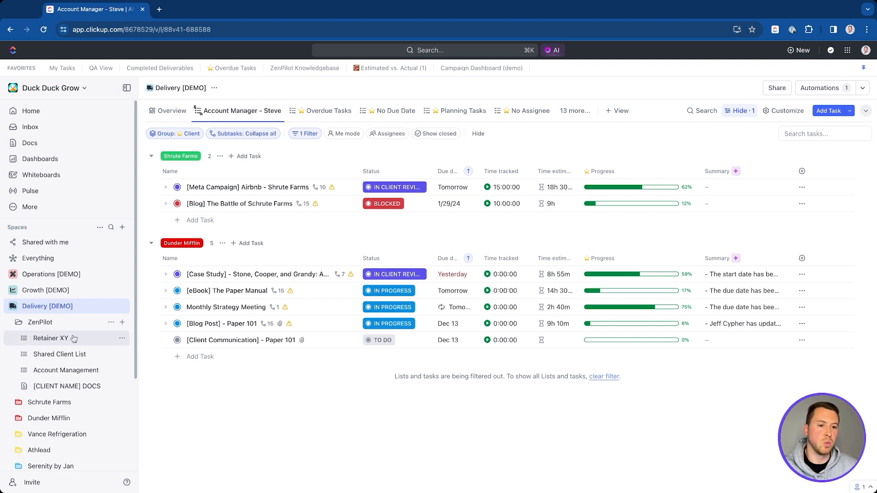
left_click(122, 338)
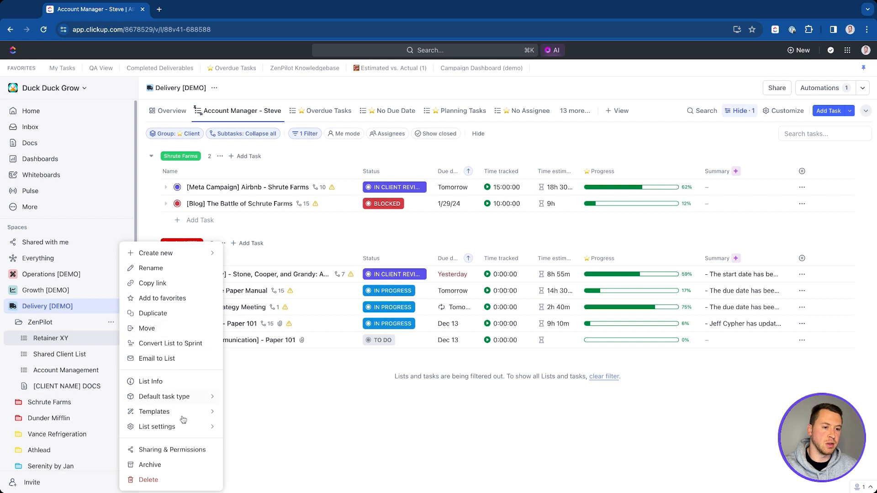
mouse_move(176, 417)
left_click(274, 447)
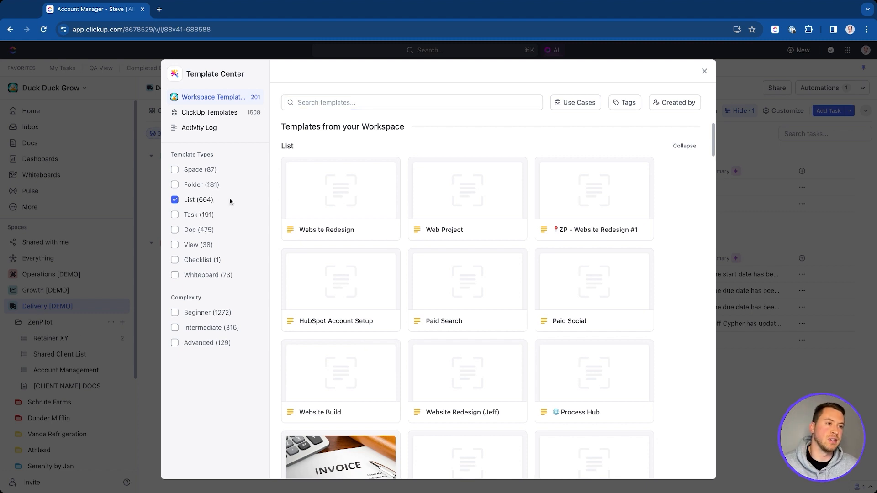
left_click(324, 103)
type("blog")
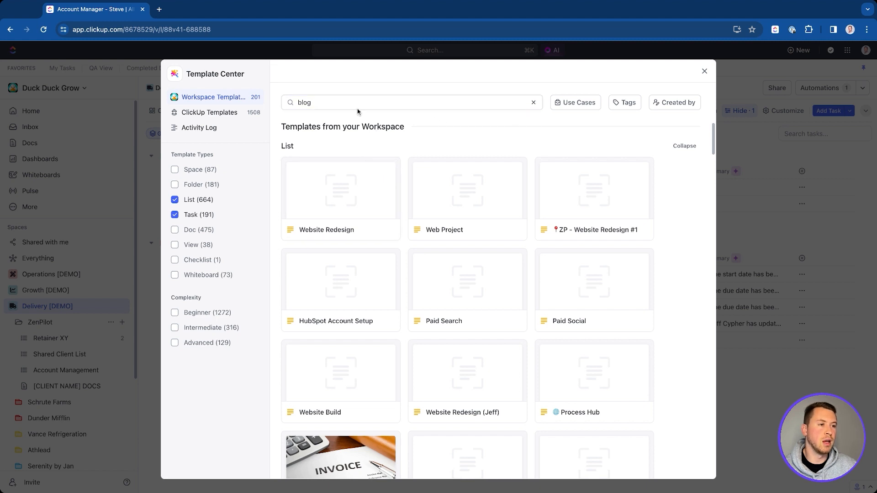
type("p")
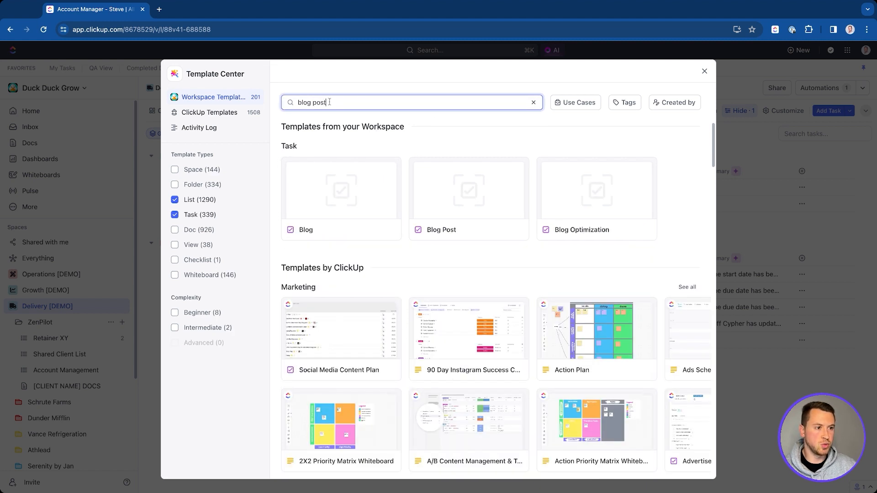
type("ost")
left_click(337, 168)
left_click(471, 231)
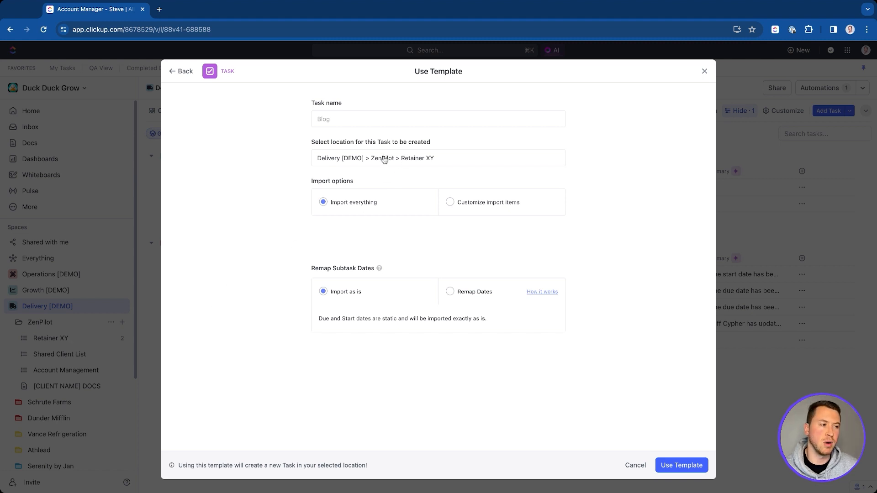
left_click(703, 71)
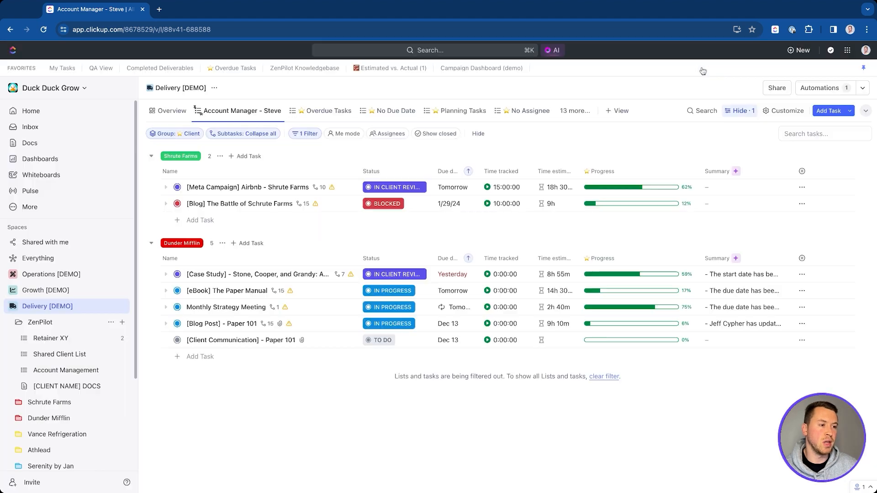
Step: From the ZenPilot folder's template gallery, scroll through ClickUp's built-in List templates like Engineering & Product
left_click(111, 323)
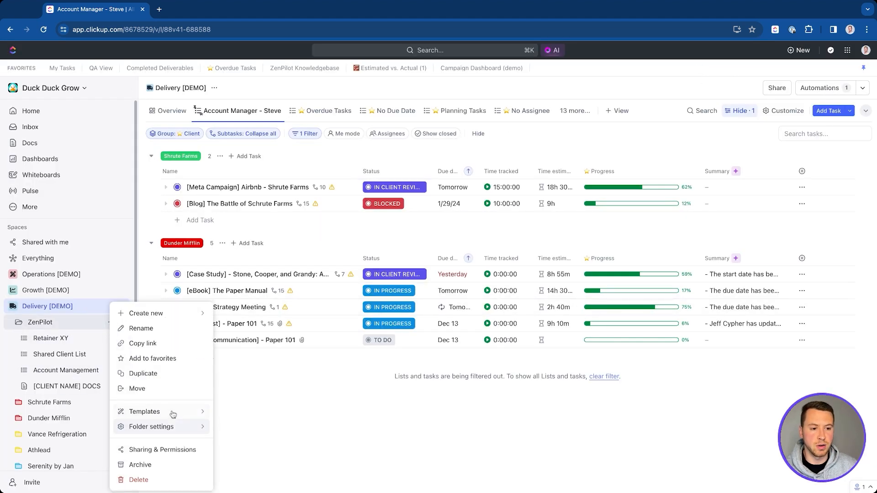
mouse_move(173, 414)
left_click(264, 422)
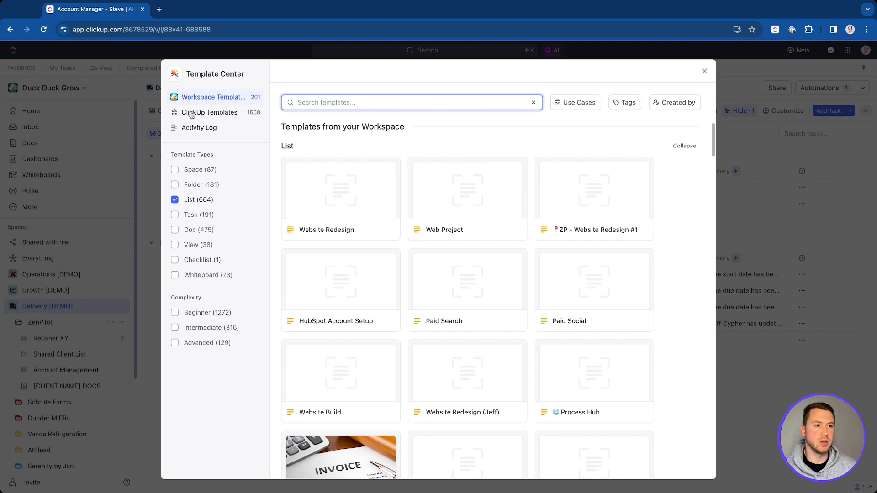
left_click(211, 113)
scroll(294, 172, "down", 3)
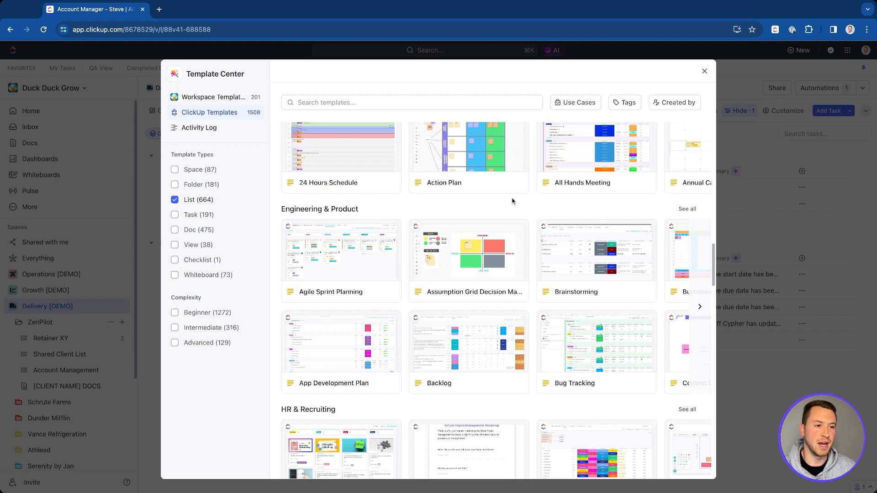
scroll(507, 205, "up", 2)
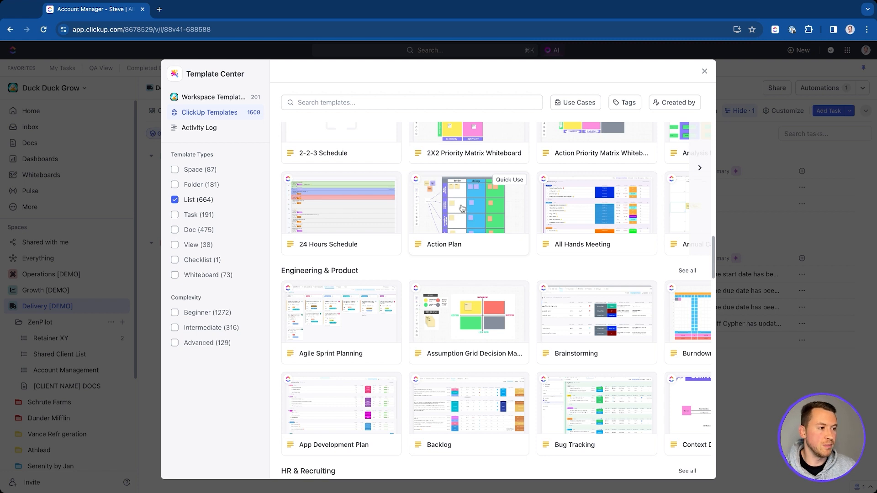
left_click(311, 102)
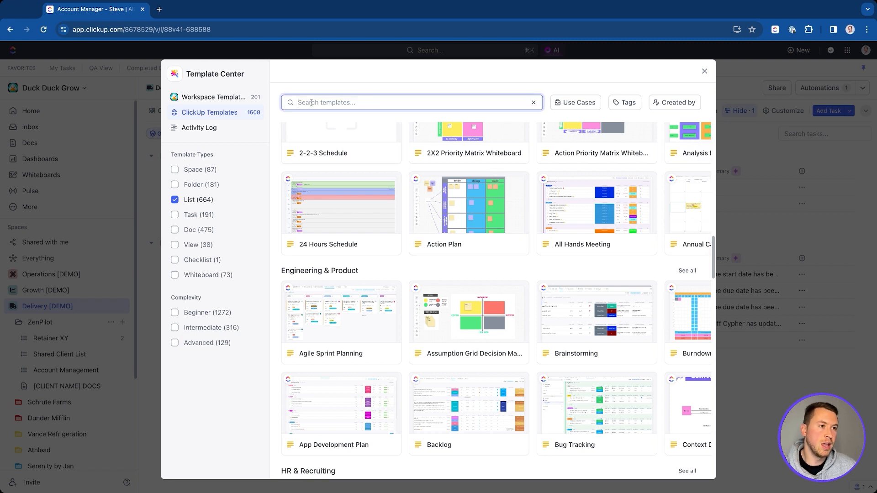
Step: Search templates for 'hu' (HubSpot), clear it, and glance at the Use Cases filter
type("hubs")
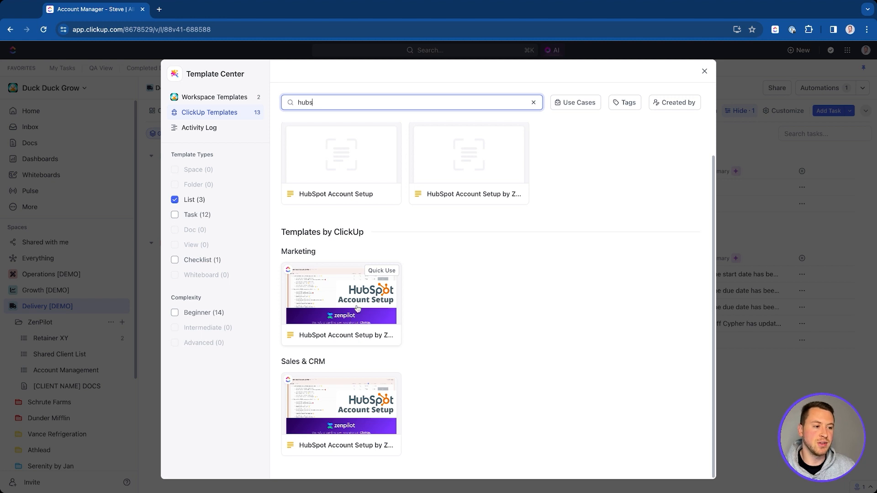
left_click(533, 103)
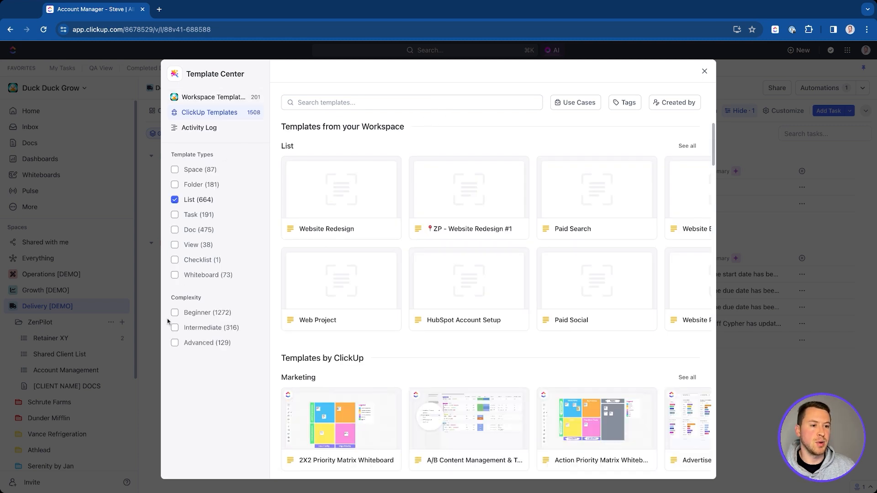
left_click(578, 103)
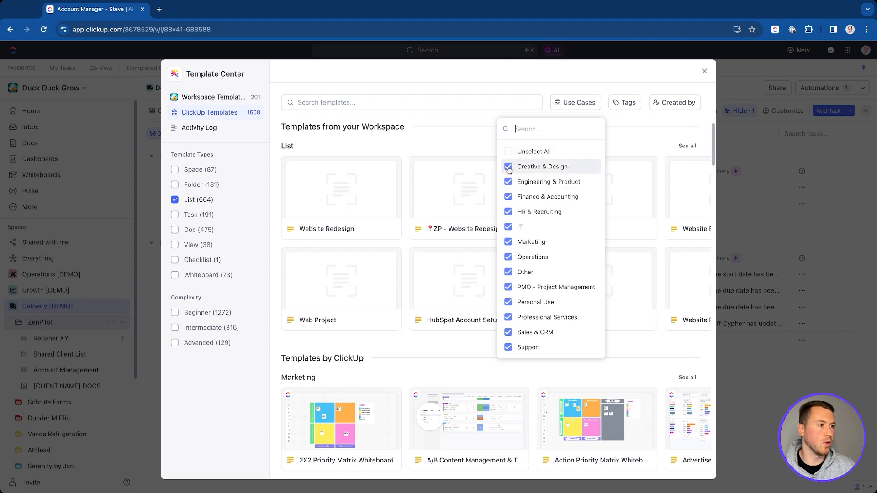
left_click(639, 138)
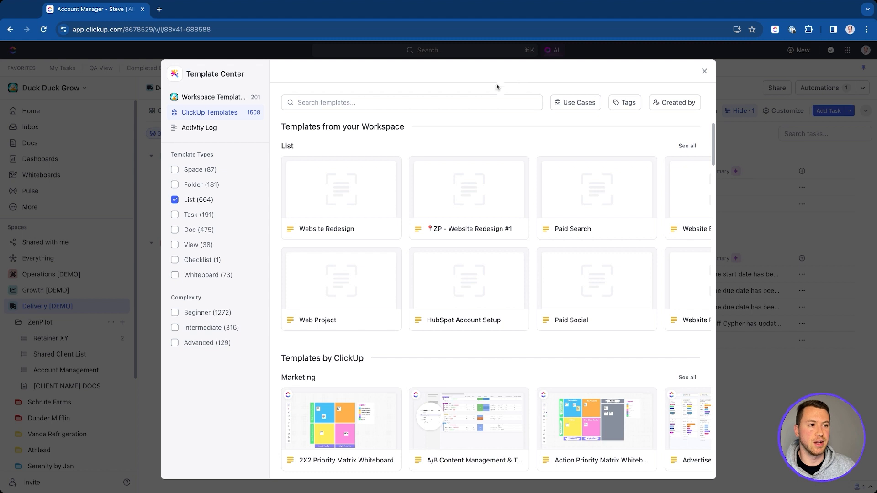
left_click(377, 101)
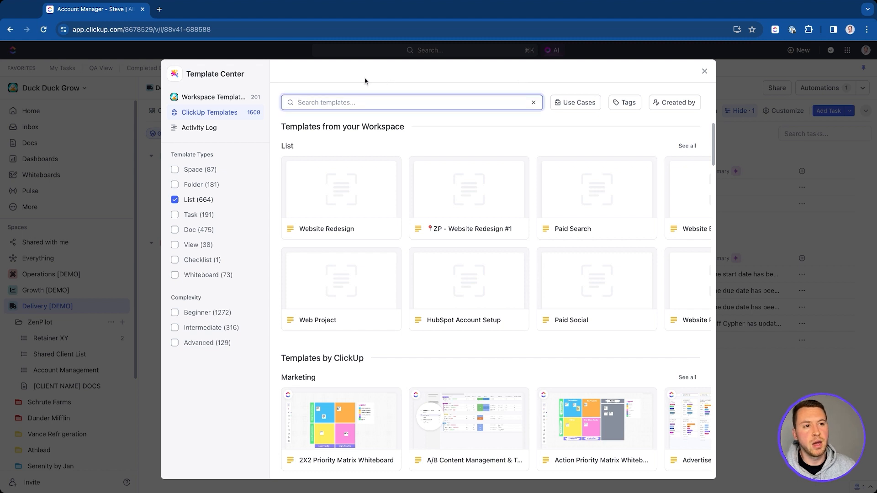
Step: Search workspace templates for 'blog', toggle the Task filter, drop the List filter, and clear the search
left_click(205, 131)
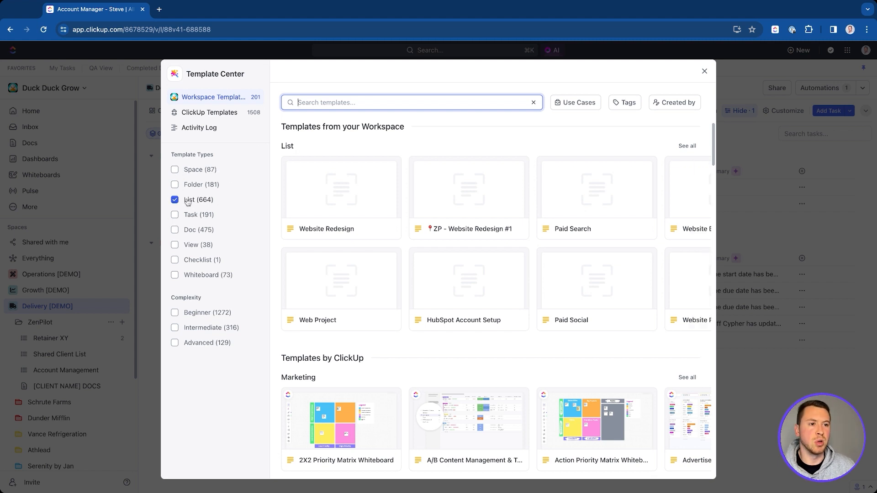
type("blog")
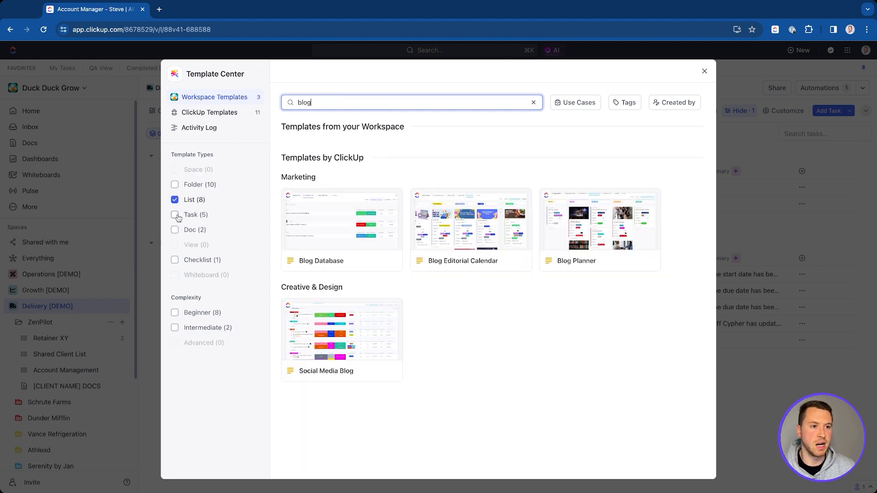
mouse_move(345, 225)
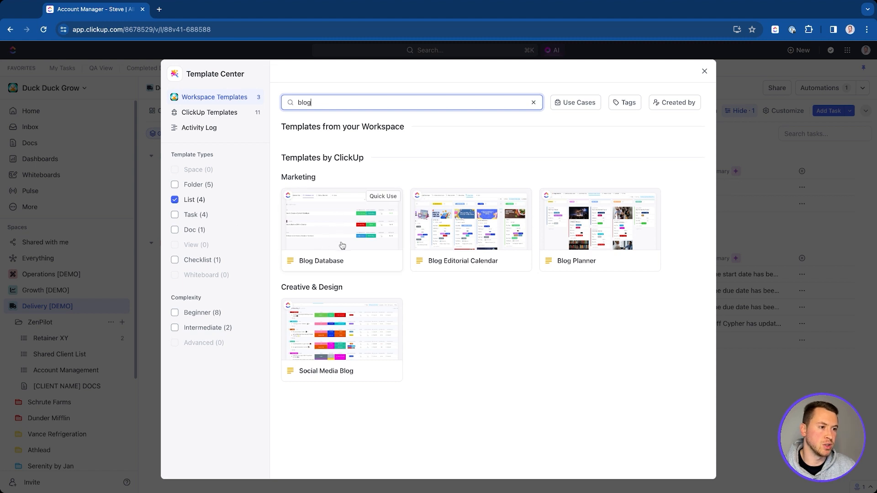
left_click(175, 215)
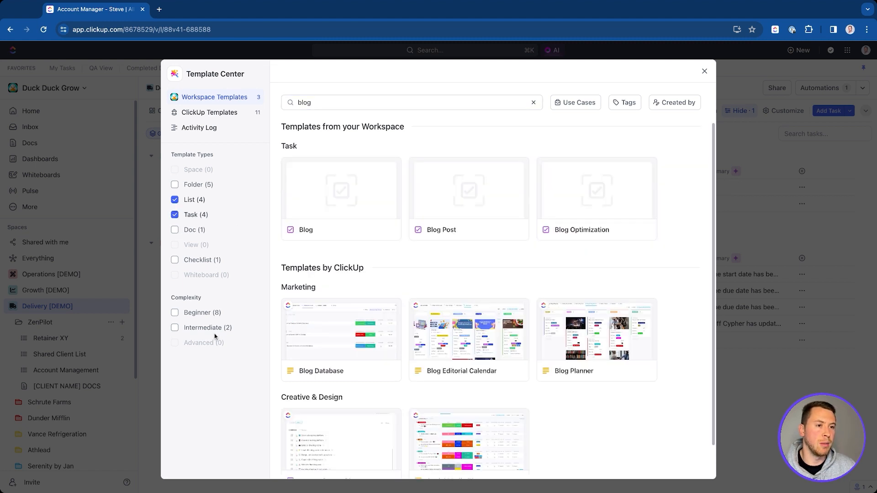
left_click(174, 215)
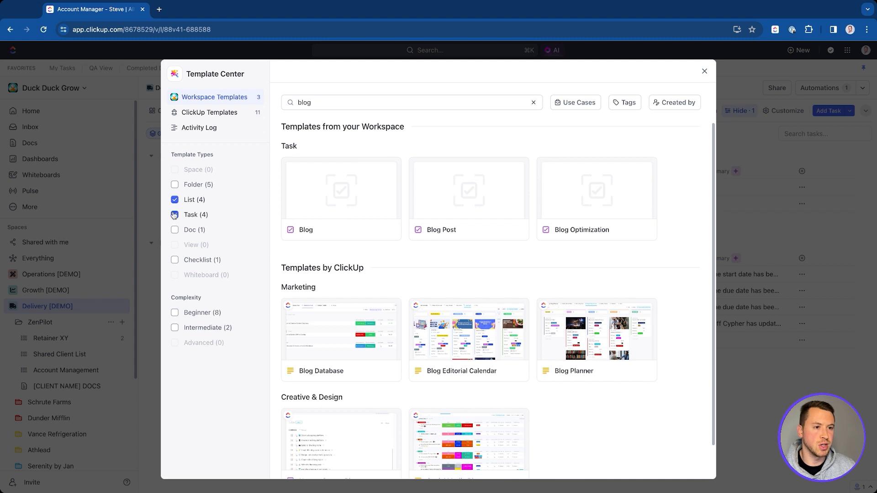
left_click(175, 200)
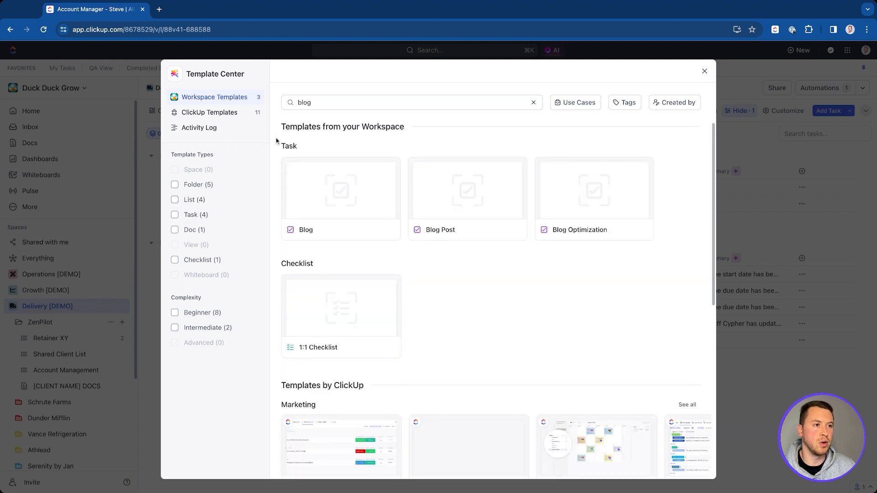
left_click(534, 102)
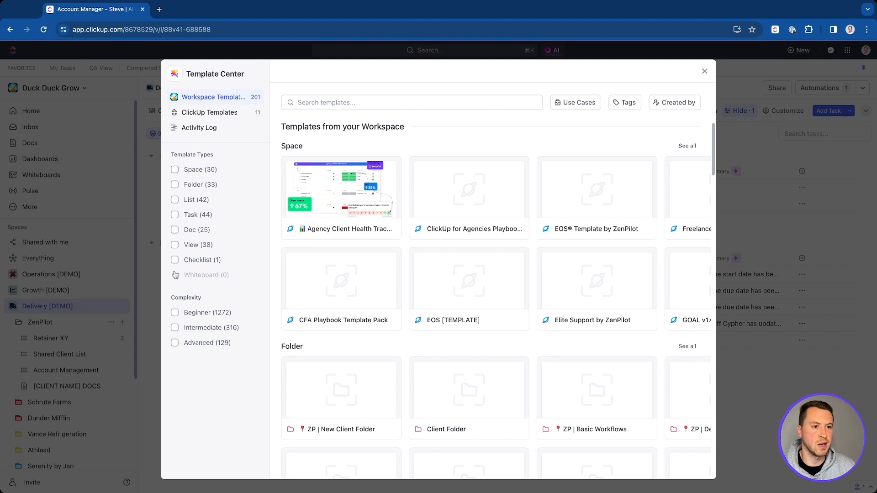
Step: Filter the workspace templates to those with the inbound tag
left_click(182, 183)
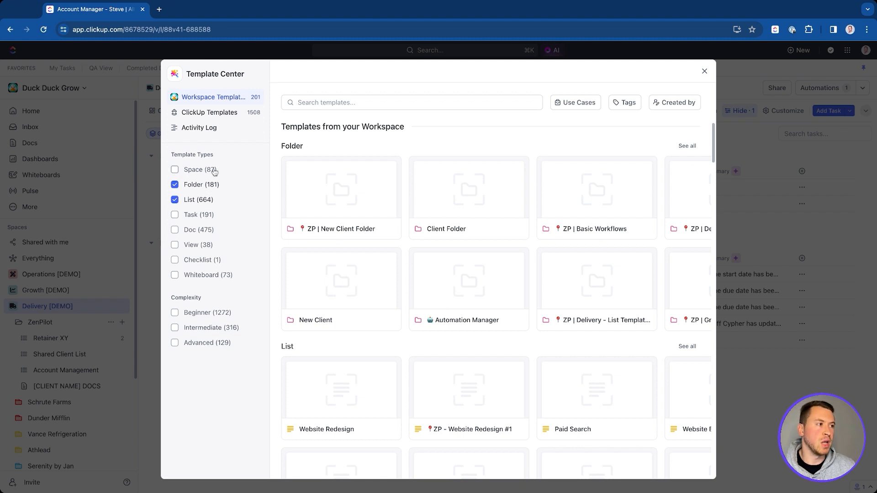
left_click(625, 107)
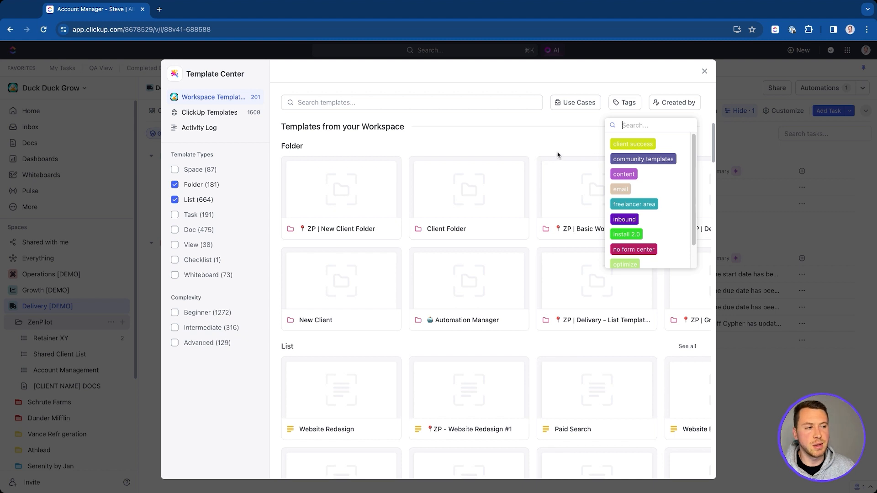
left_click(624, 219)
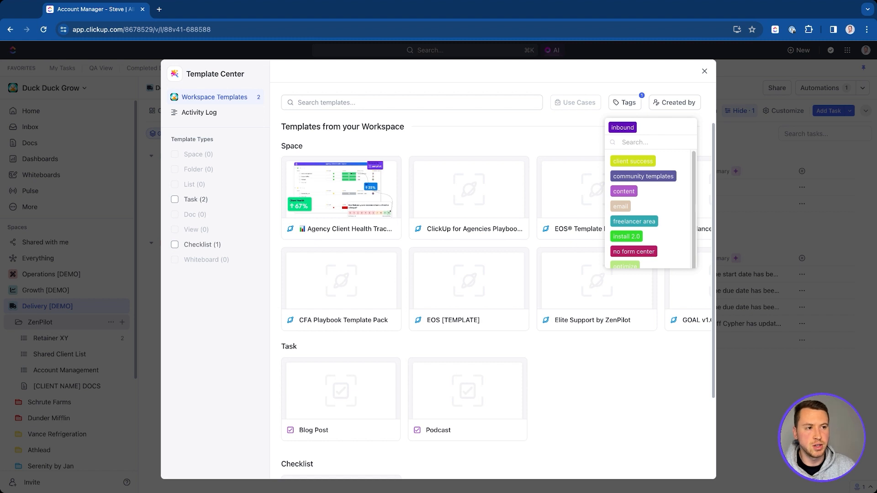
left_click(529, 131)
Step: Check the Created by filter, then open the Blog Post task template's details
left_click(356, 102)
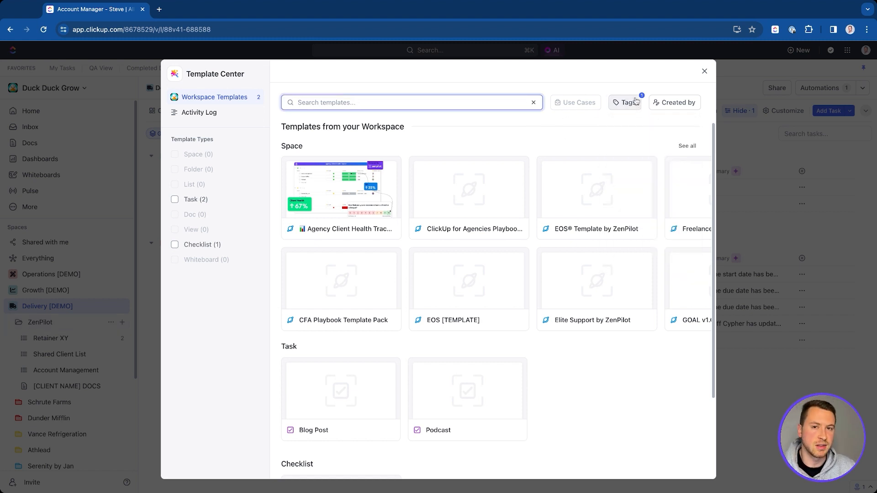
left_click(678, 102)
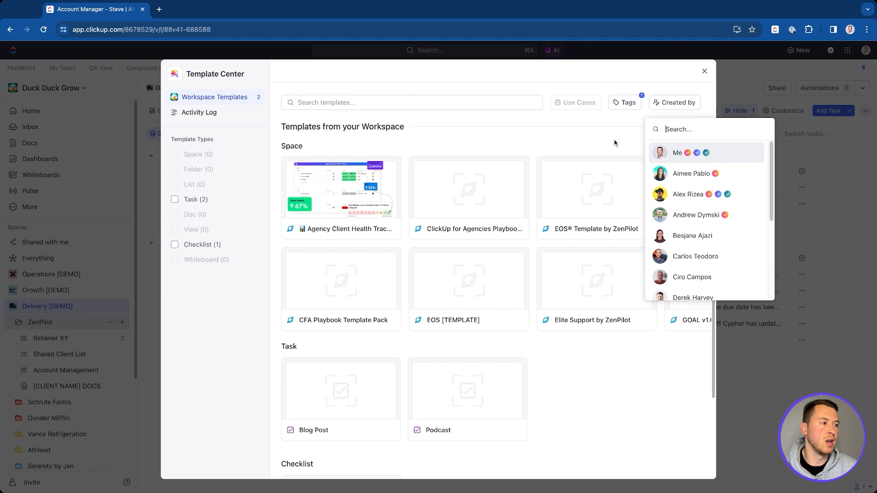
left_click(599, 142)
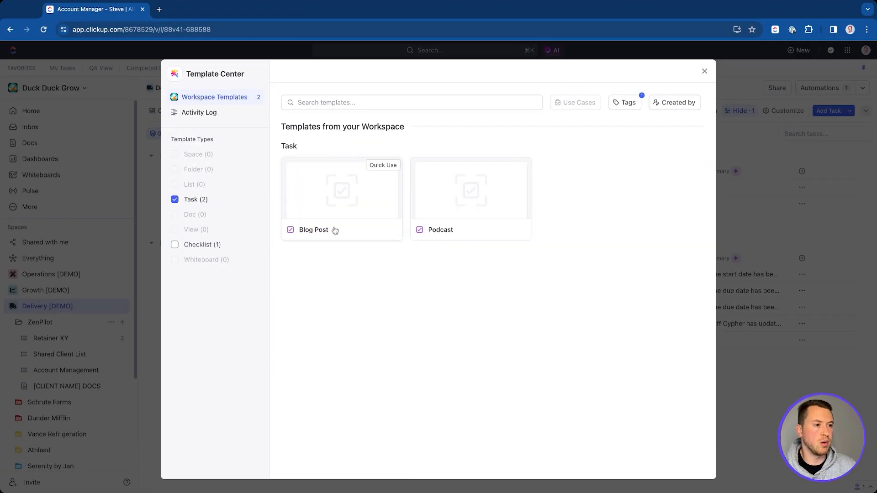
left_click(342, 196)
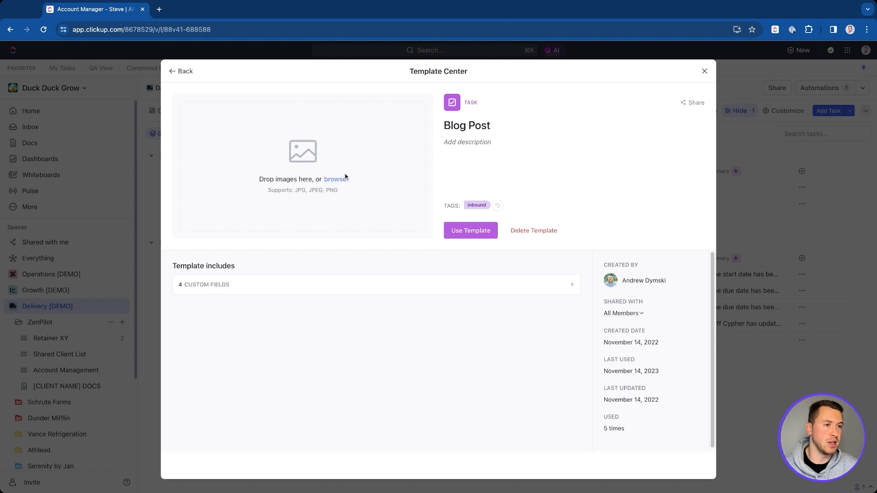
left_click(182, 72)
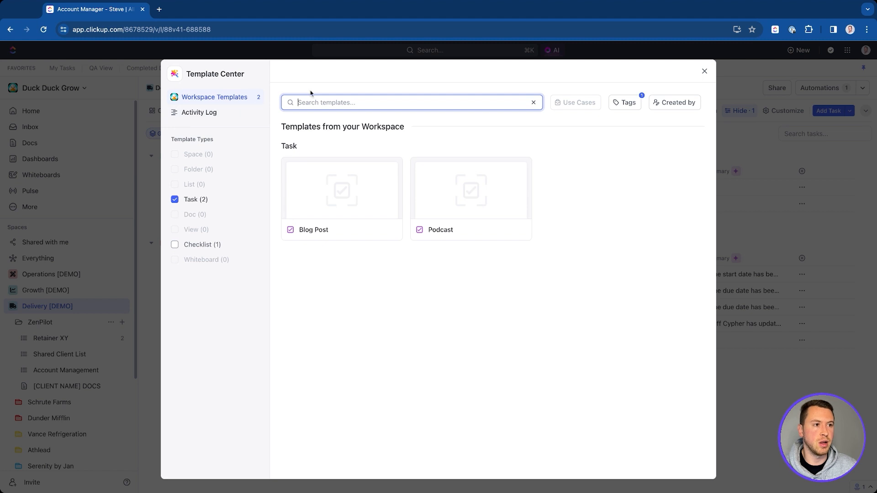
left_click(303, 204)
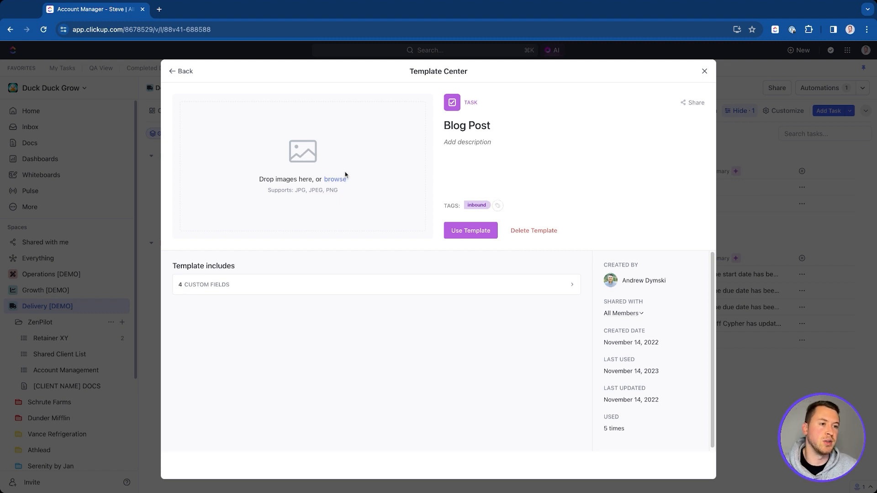
left_click(463, 141)
left_click(463, 129)
left_click(464, 142)
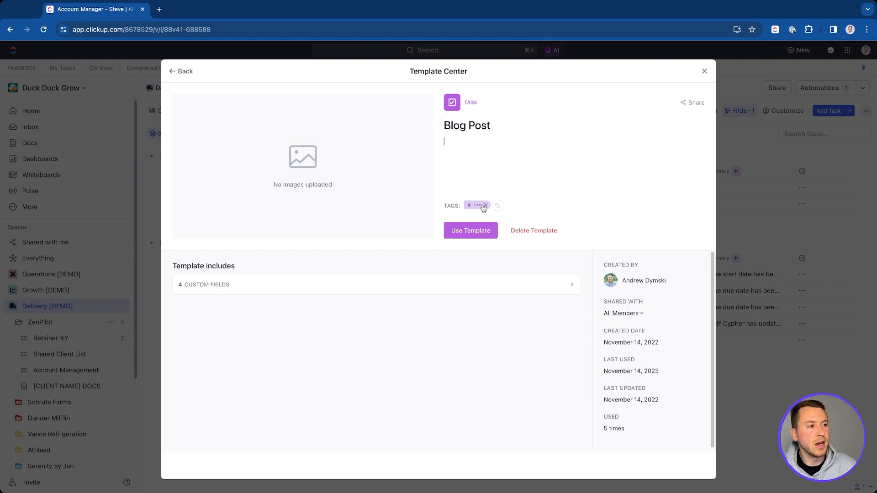
left_click(498, 206)
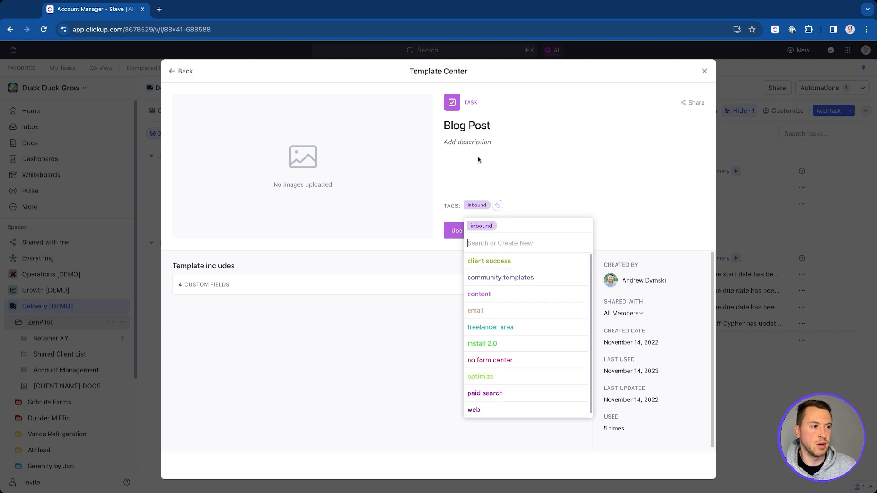
left_click(510, 138)
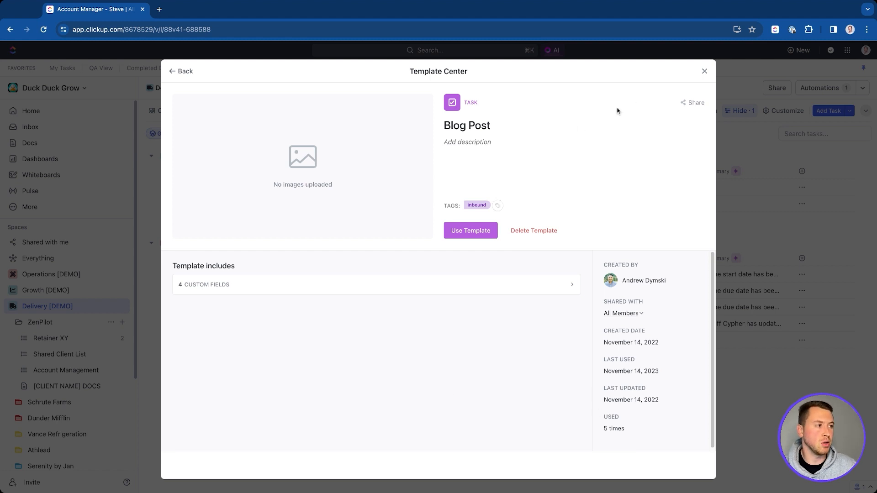
Step: Copy the Blog Post template's public share link, load it in a new tab, then close the Share popup
left_click(698, 103)
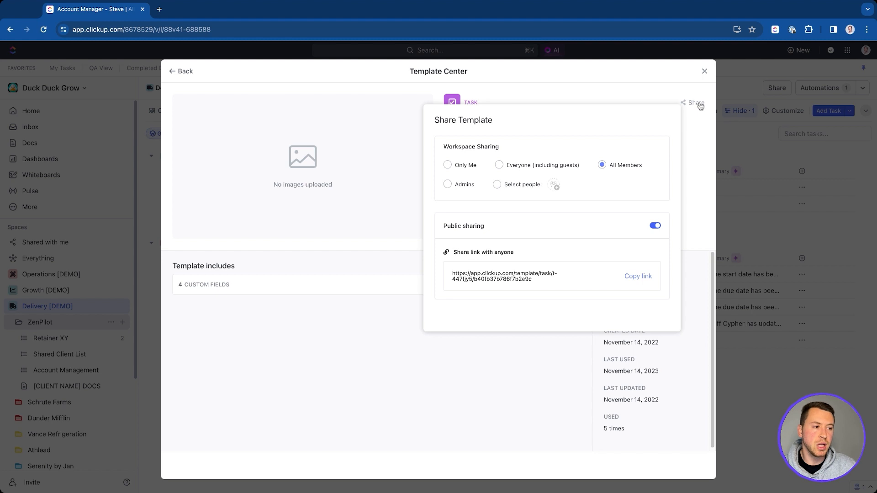
left_click(634, 280)
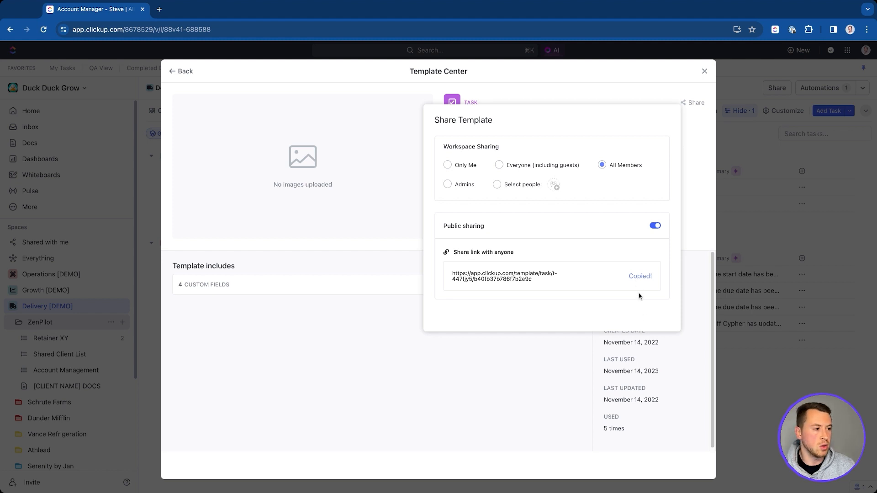
left_click(161, 9)
key("super+v")
key("Return")
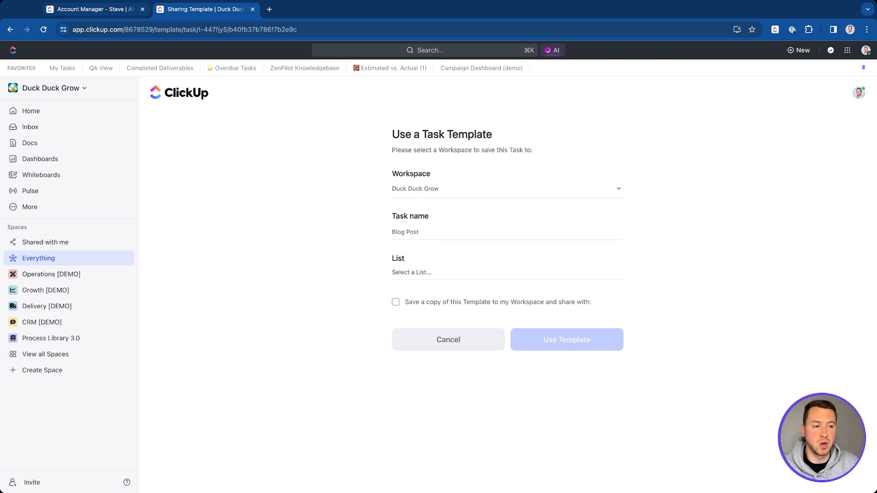
left_click(110, 12)
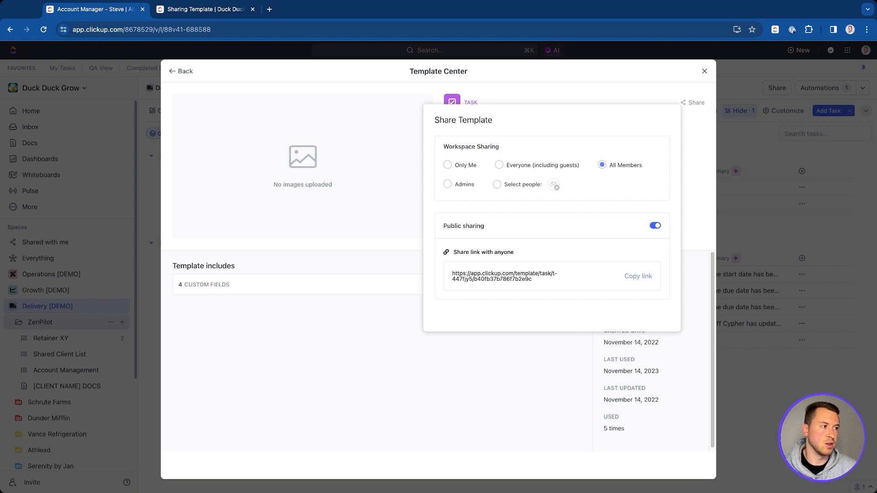
left_click(665, 91)
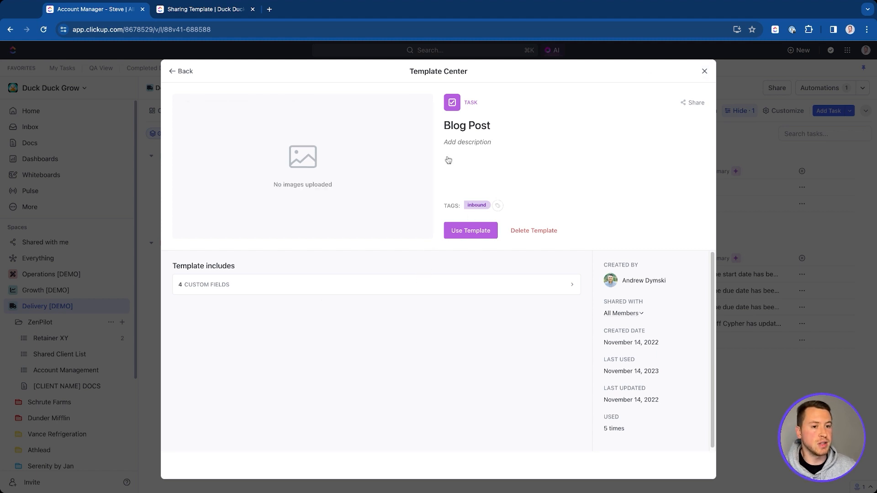
Step: Start using the Blog Post template in Retainer XY, naming the task 'Blog Post #1'
left_click(484, 232)
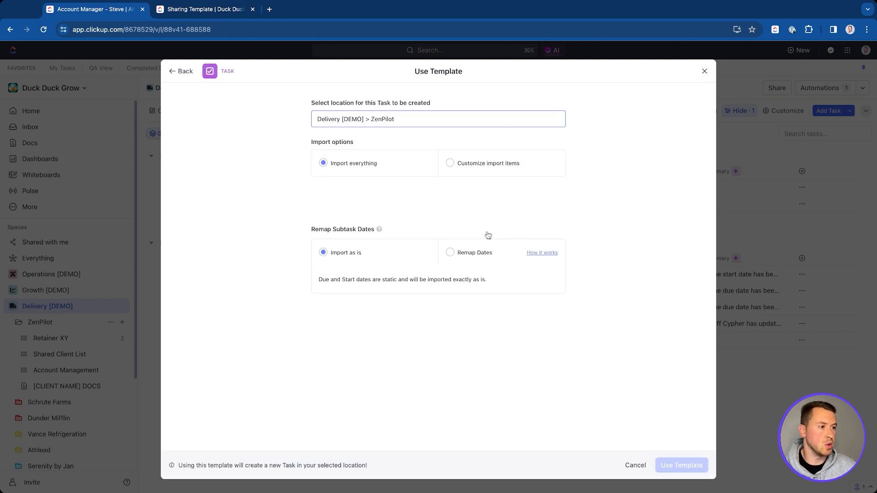
left_click(390, 119)
left_click(325, 211)
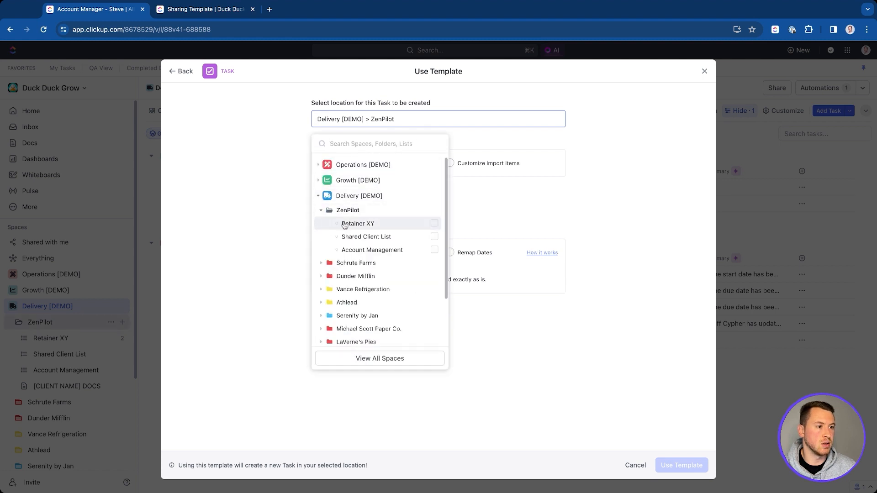
left_click(344, 225)
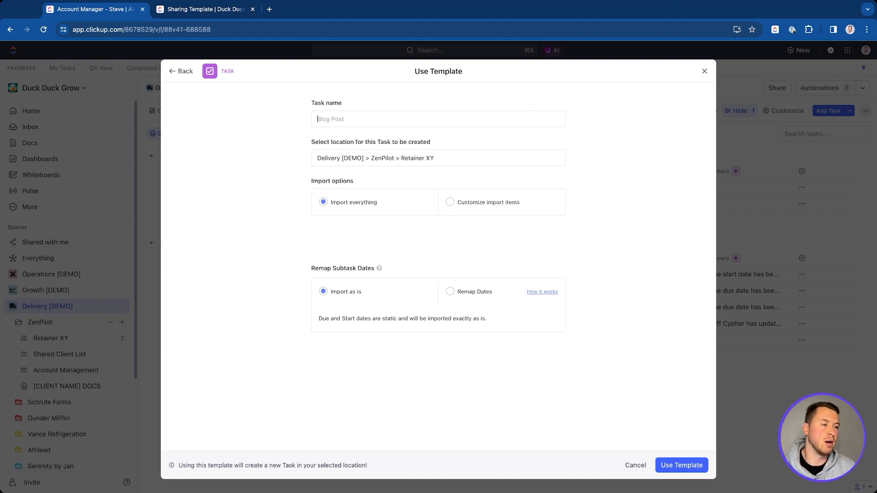
type("Blog Pos")
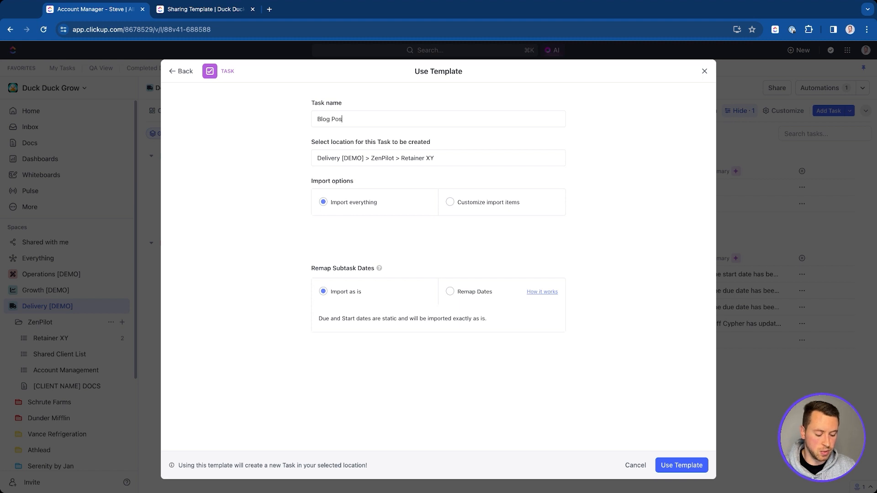
type("t #1")
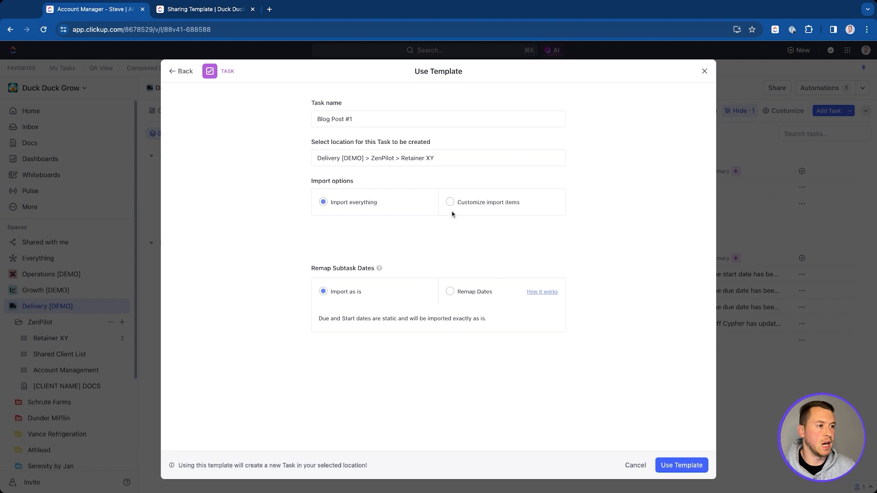
Step: Import everything, remap dates with the due date two weeks out, then close without creating
left_click(484, 203)
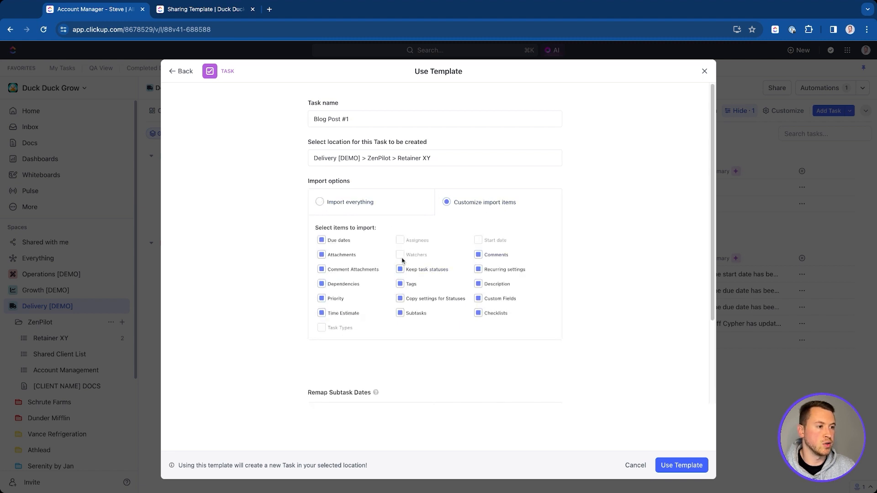
mouse_move(407, 256)
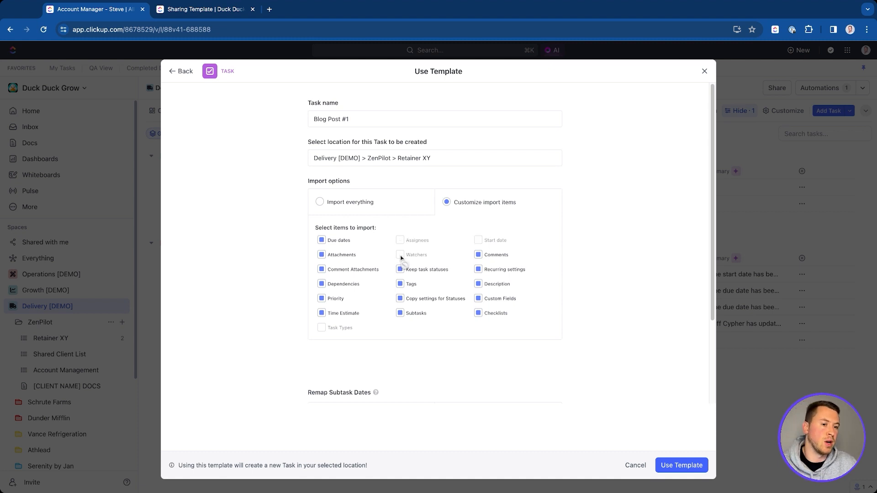
left_click(320, 204)
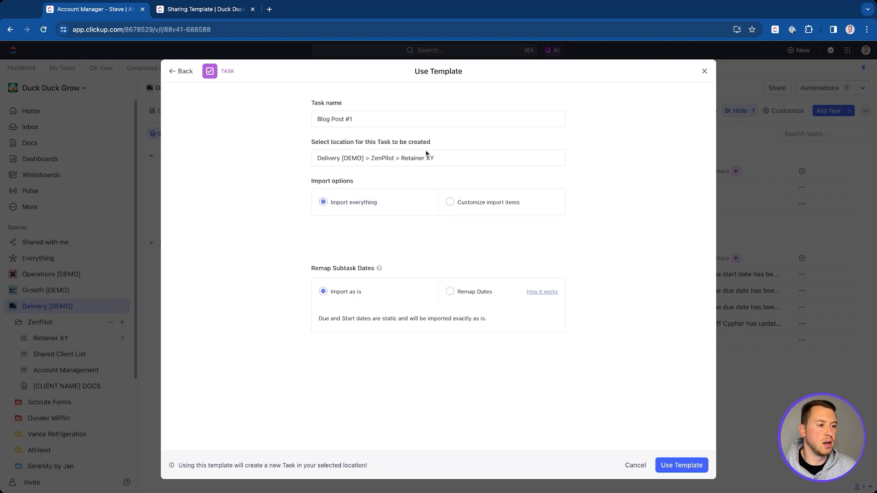
left_click(450, 292)
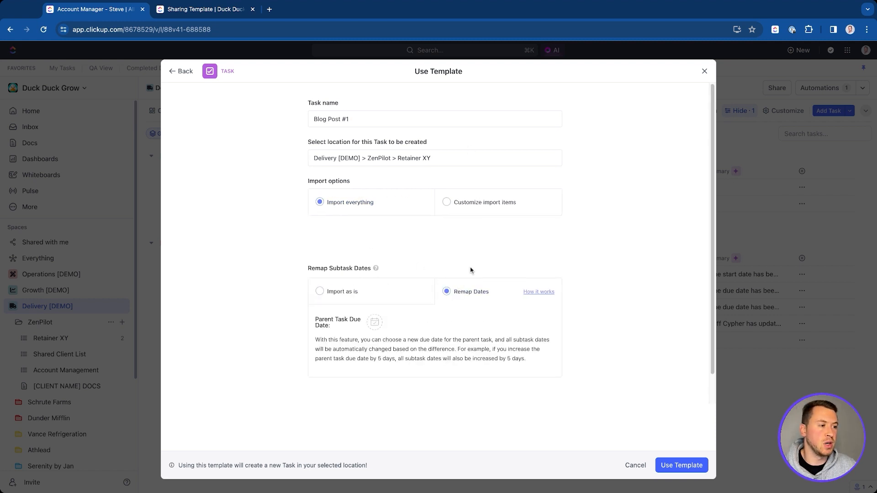
left_click(382, 323)
left_click(395, 461)
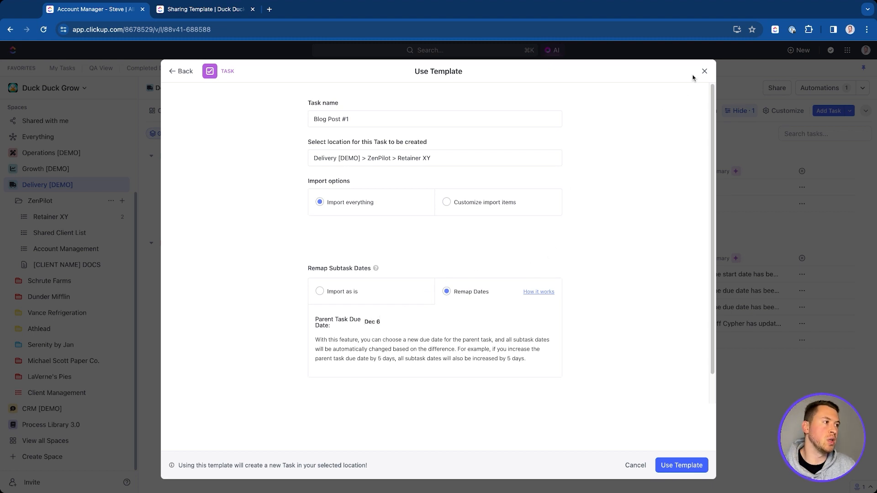
left_click(703, 72)
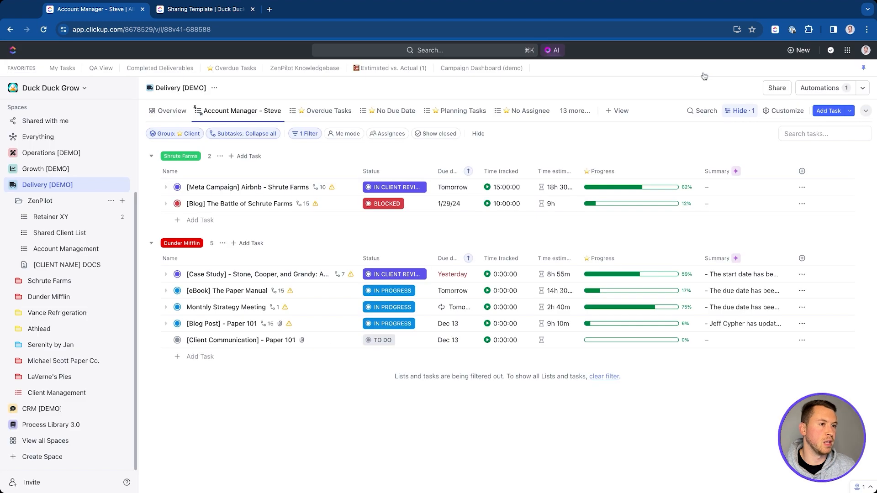
Step: Open the Website Redesign list template from the ZenPilot folder's template gallery and start applying it
left_click(111, 201)
mouse_move(166, 314)
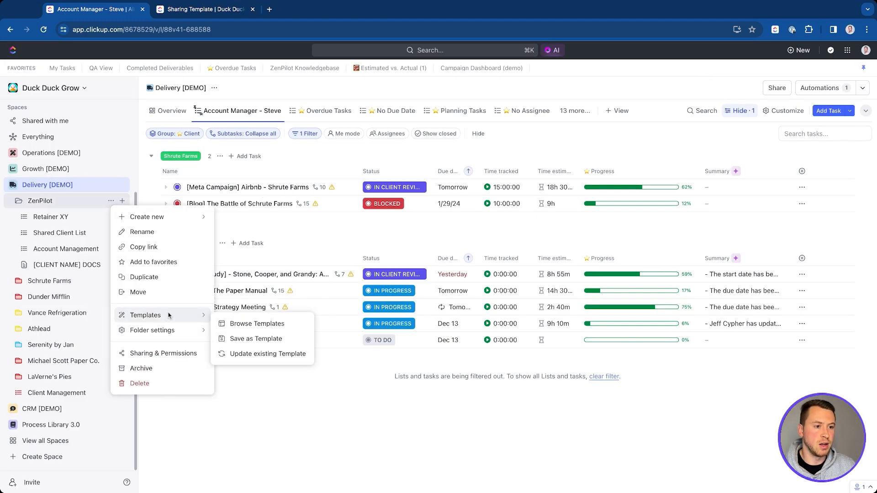
left_click(249, 325)
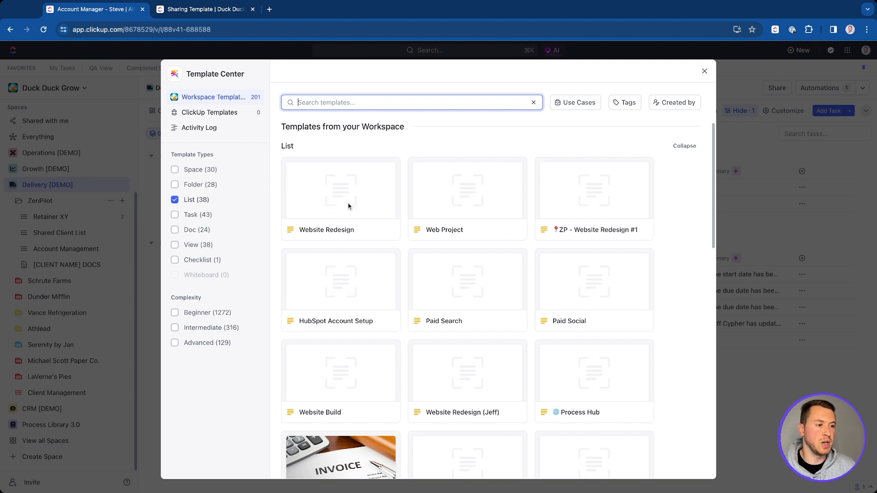
left_click(331, 215)
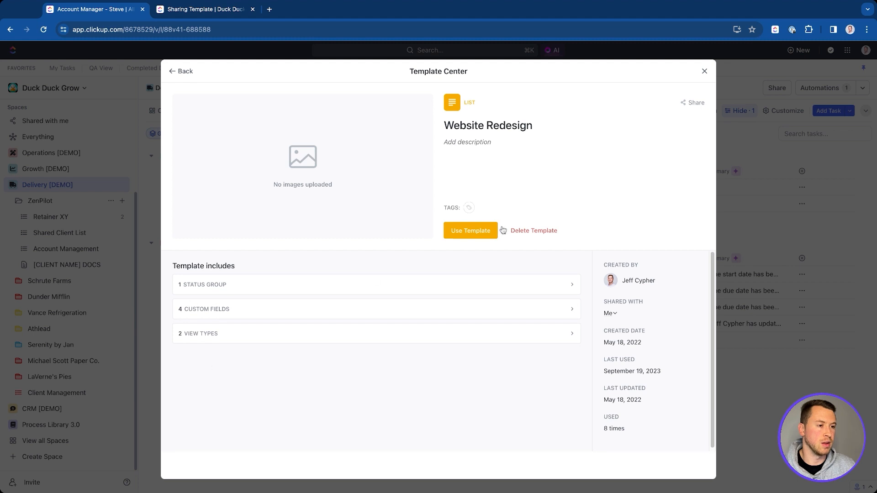
left_click(468, 231)
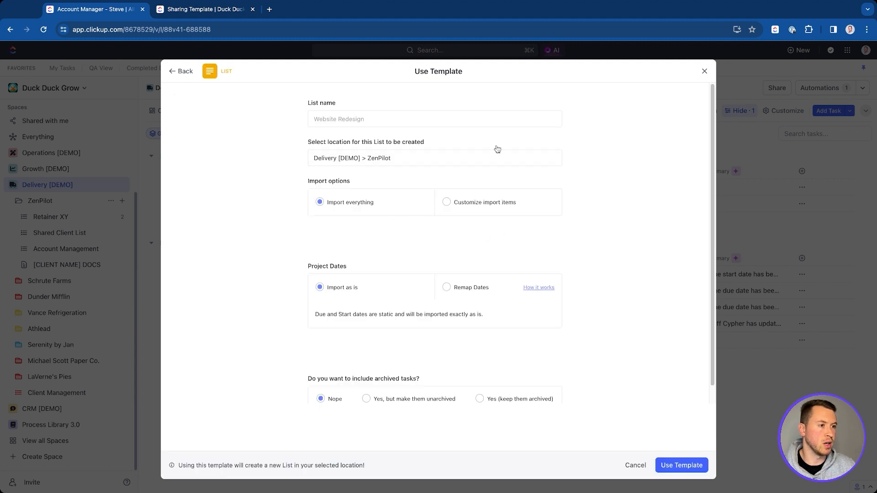
Step: Name the list 'Website Redesign #1', remap dates with Skip Weekends enabled, and create it
left_click(371, 121)
type("Website RE")
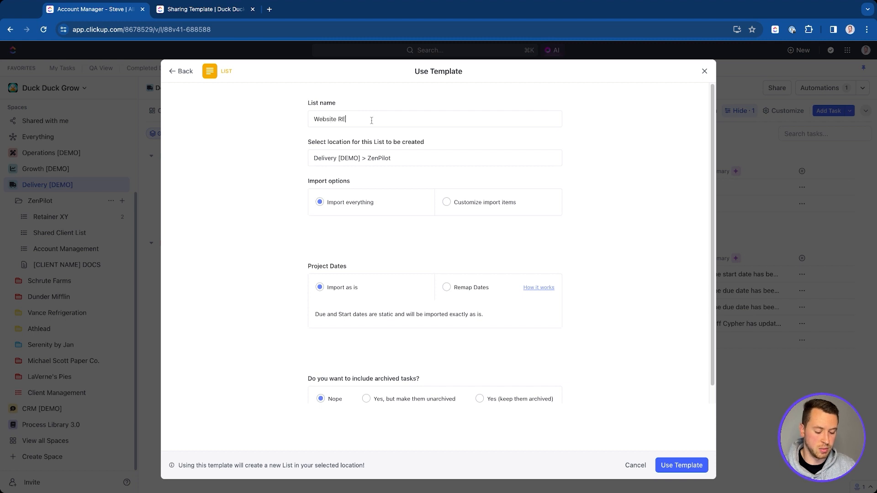
type("design #1")
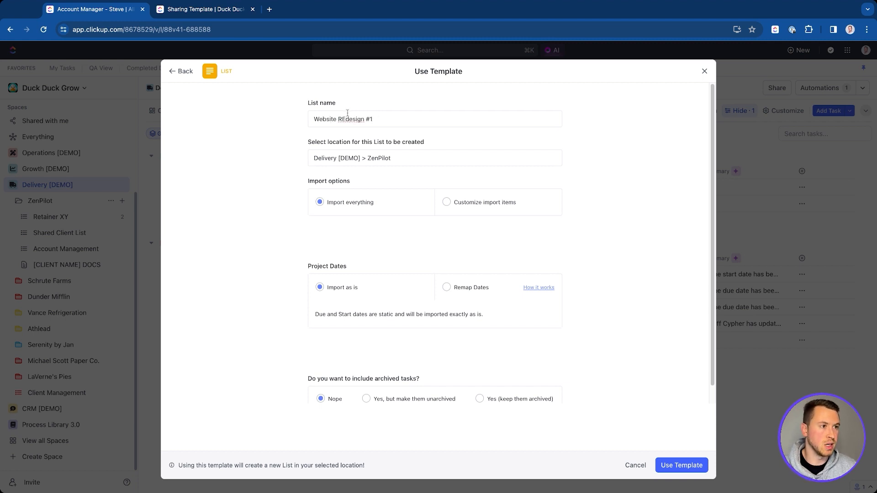
double_click(344, 117)
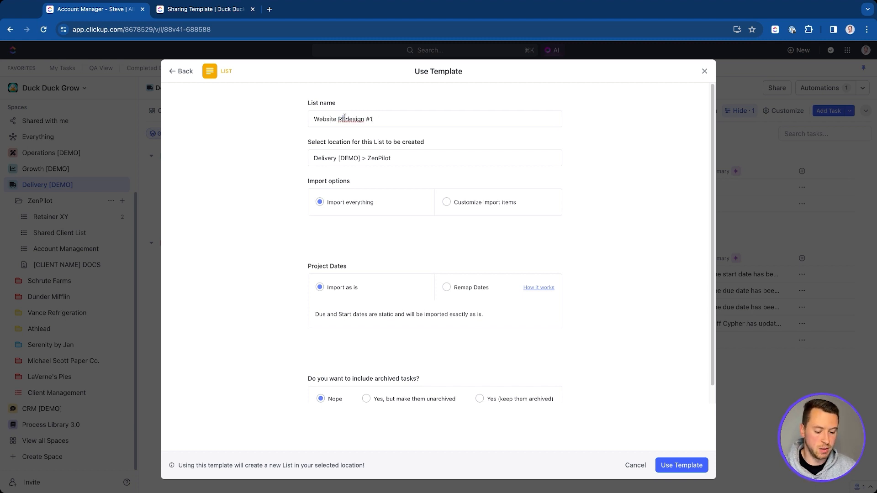
type("Redesign")
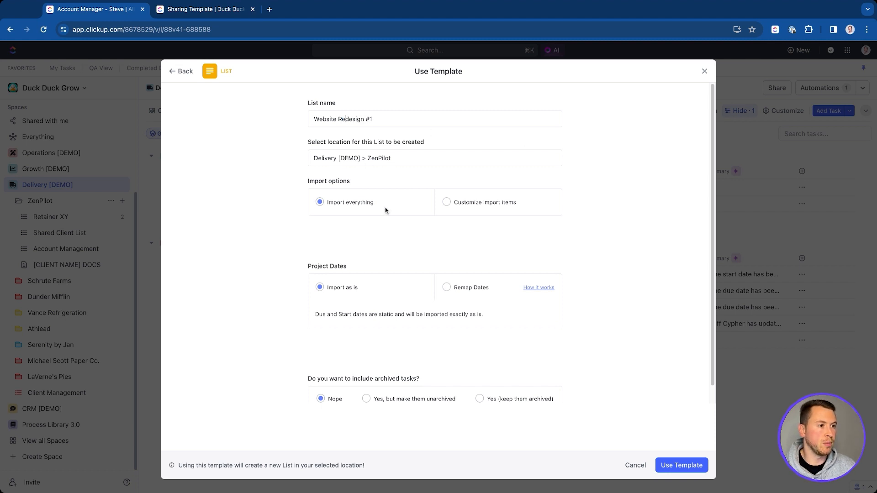
scroll(446, 240, "down", 1)
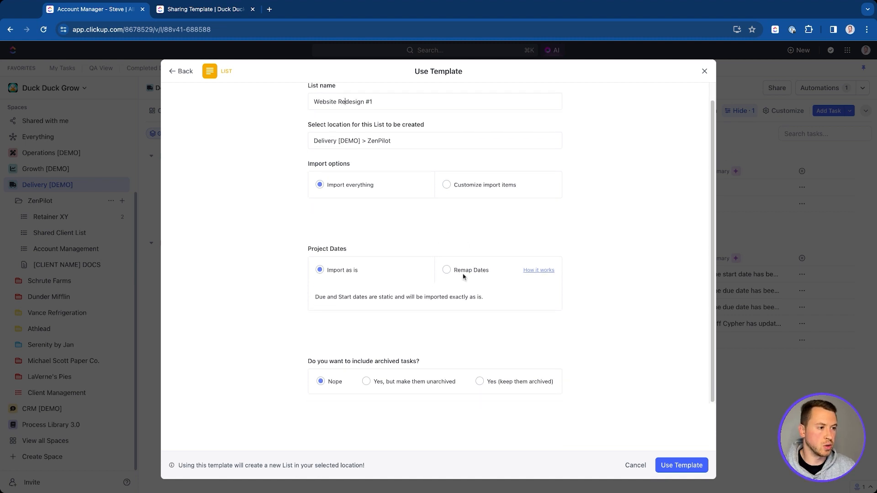
left_click(446, 269)
scroll(439, 222, "down", 3)
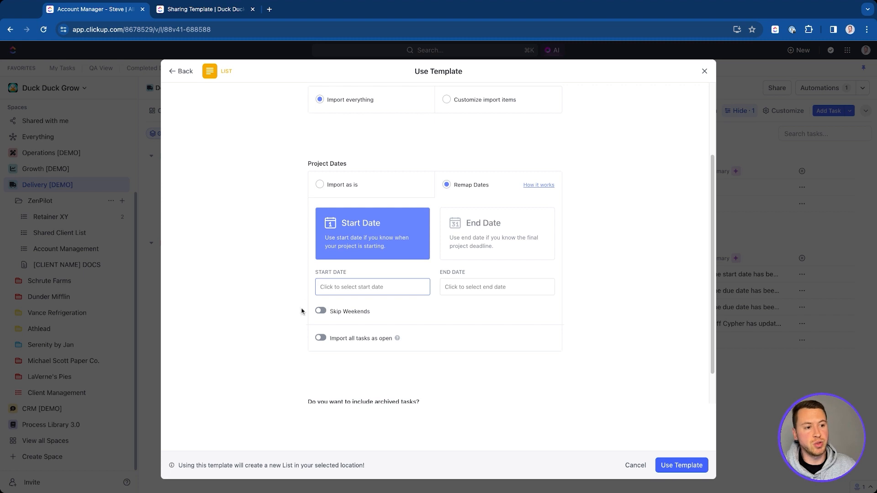
left_click(322, 311)
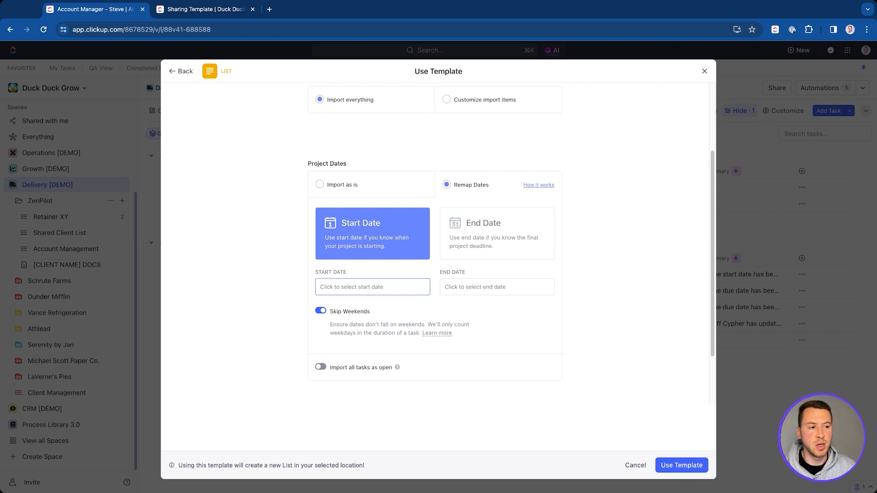
scroll(431, 276, "down", 2)
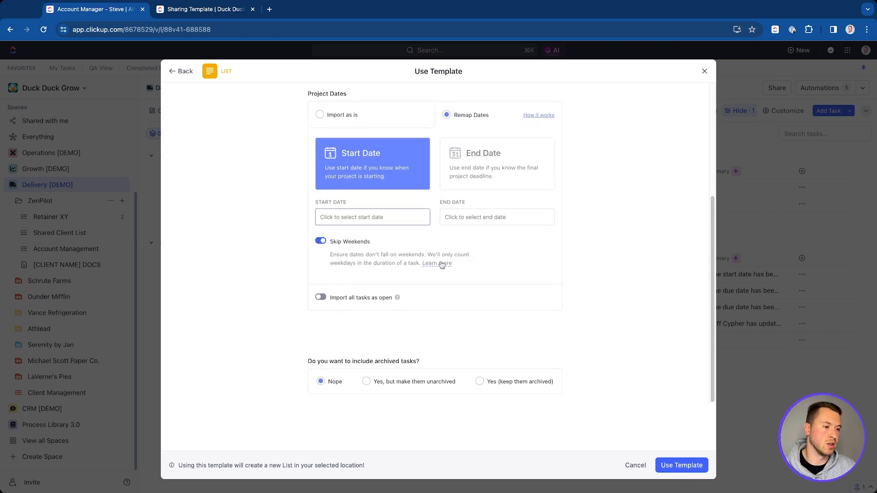
left_click(682, 465)
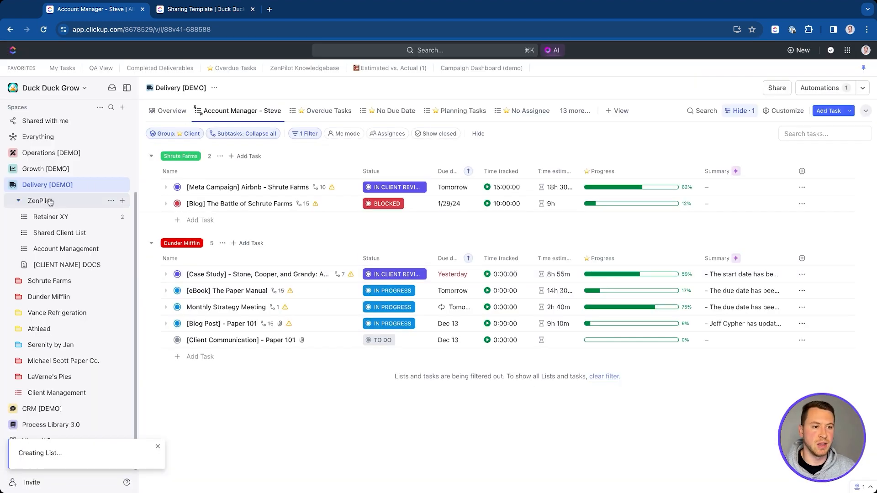
Step: Open Shared Client List, then collapse and re-expand ZenPilot so Website Redesign #1 appears
left_click(60, 232)
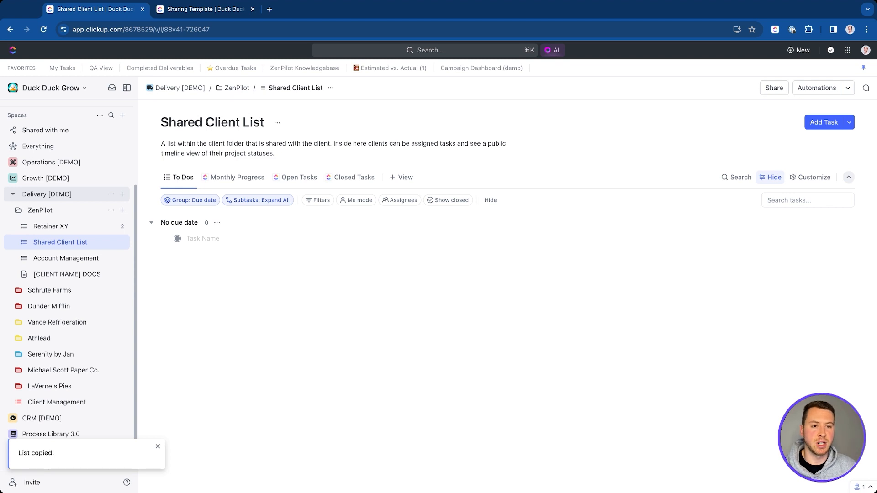
left_click(19, 211)
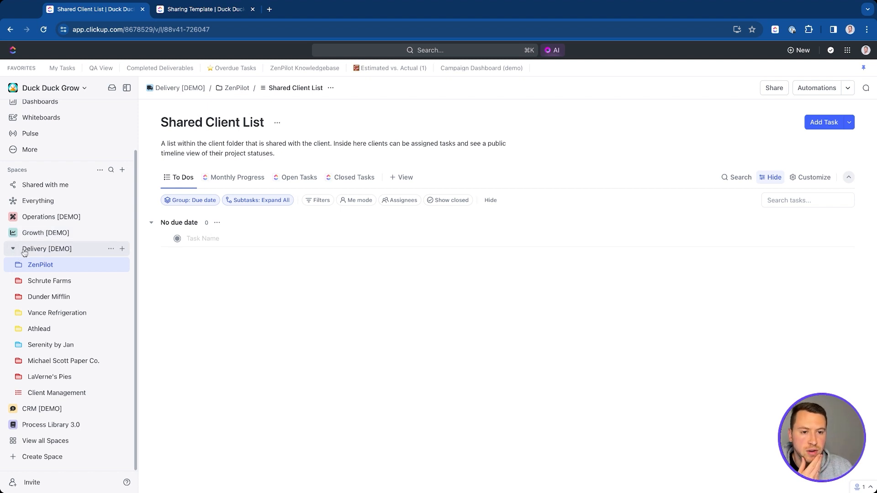
left_click(19, 265)
left_click(121, 281)
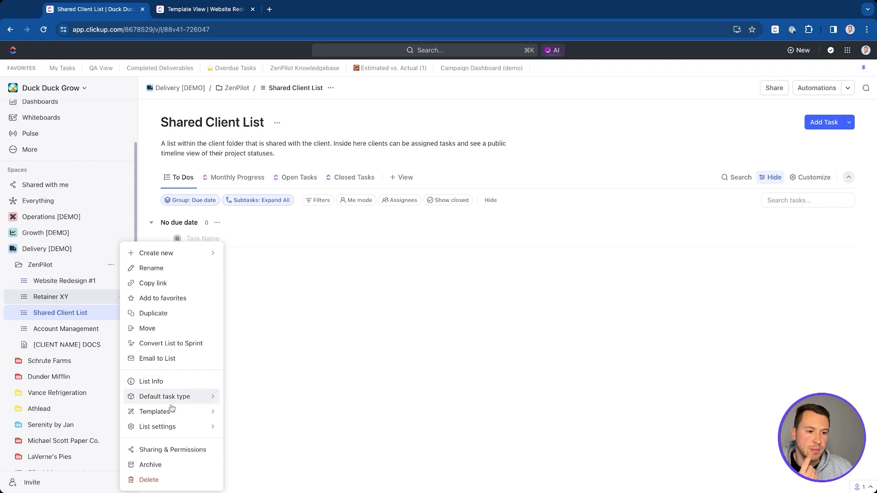
mouse_move(173, 412)
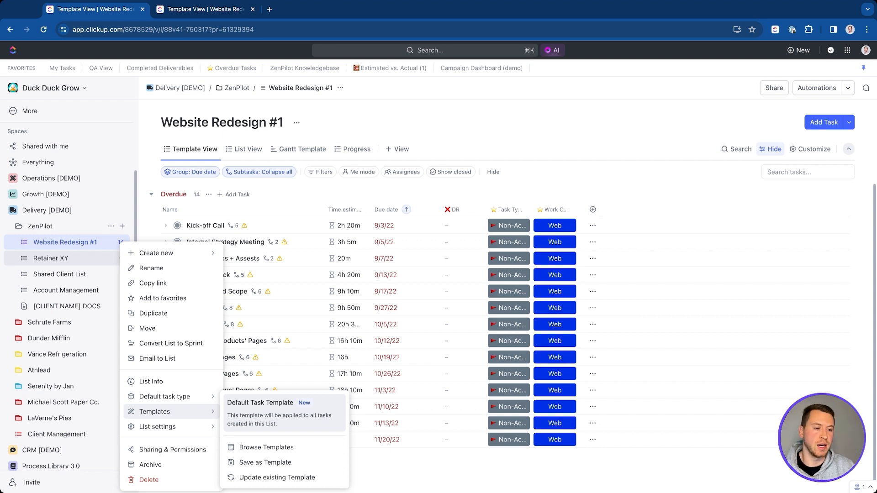
left_click(88, 247)
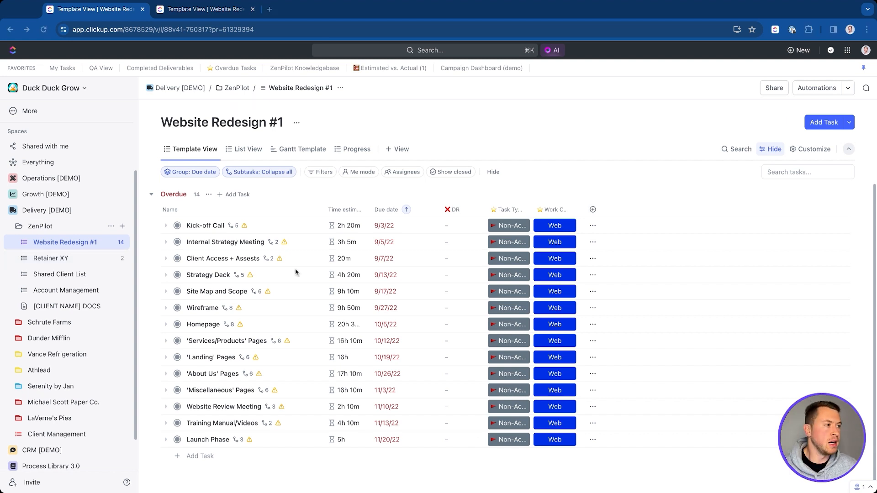
Step: In Retainer XY, browse templates from the add-task menu and pin the Blog task template
left_click(80, 258)
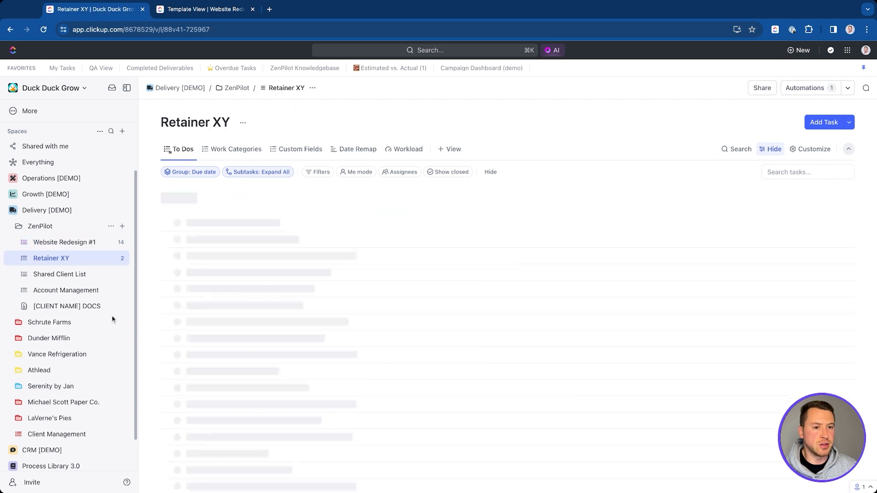
left_click(88, 242)
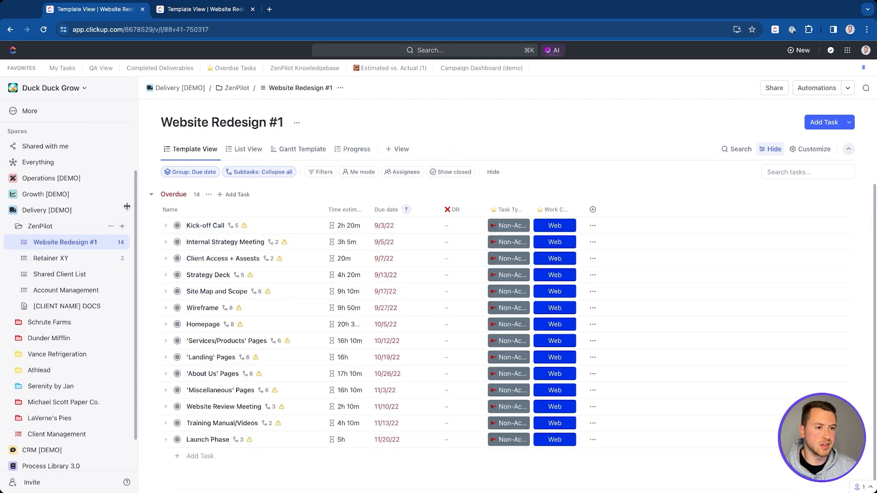
left_click(66, 259)
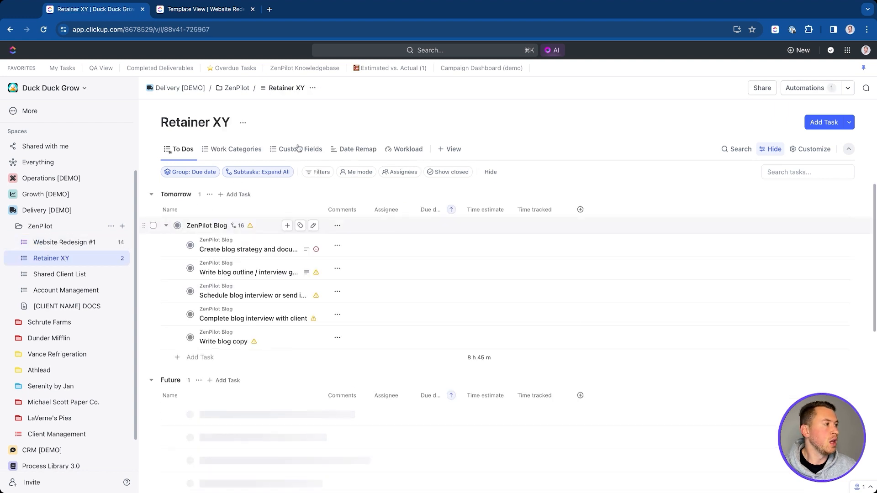
left_click(849, 122)
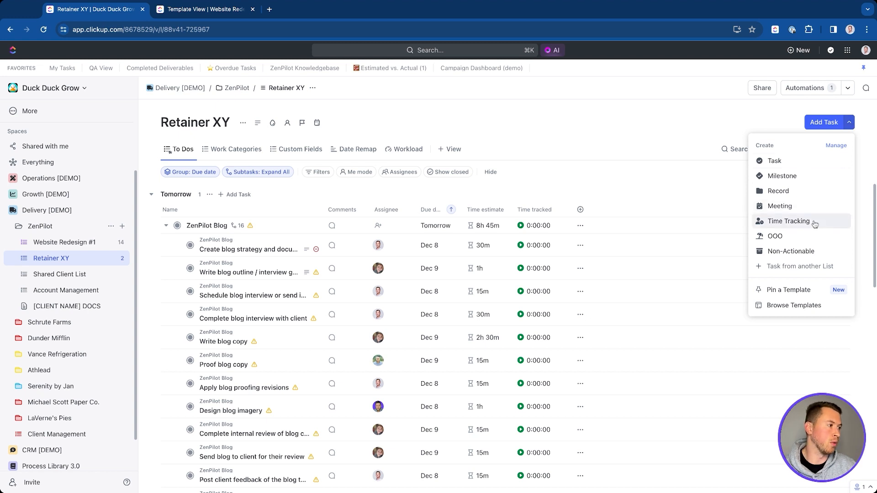
left_click(800, 305)
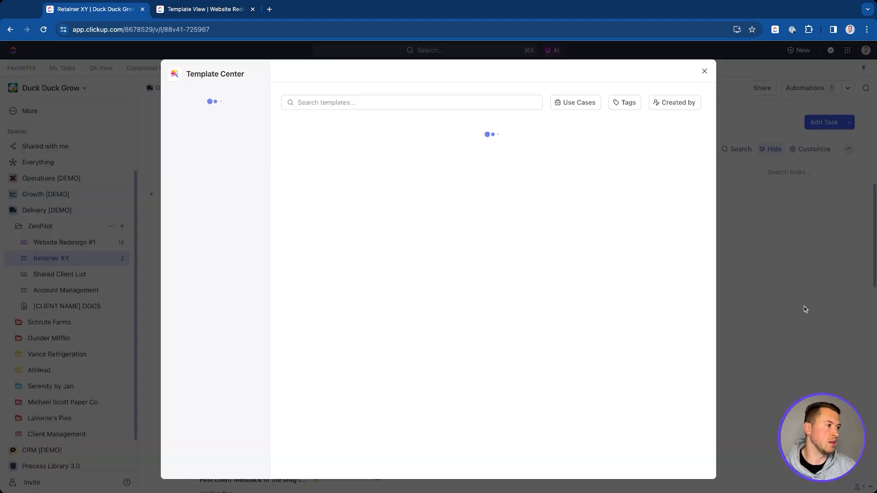
left_click(365, 206)
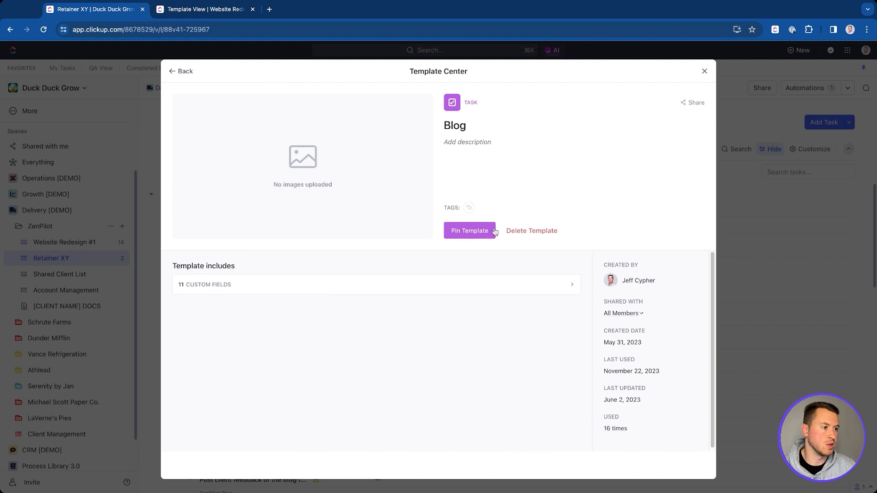
left_click(470, 229)
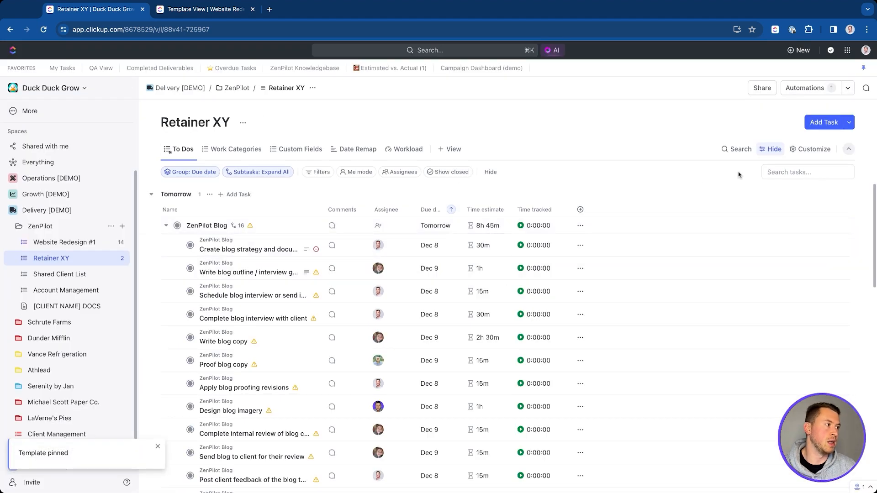
left_click(849, 122)
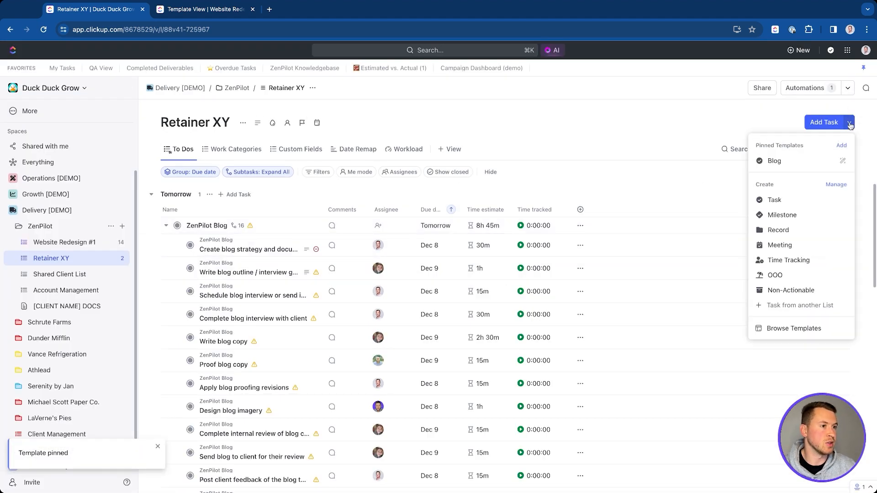
Step: Add the Blog task from the pinned template and view its subtasks on the Date Remap timeline
left_click(789, 163)
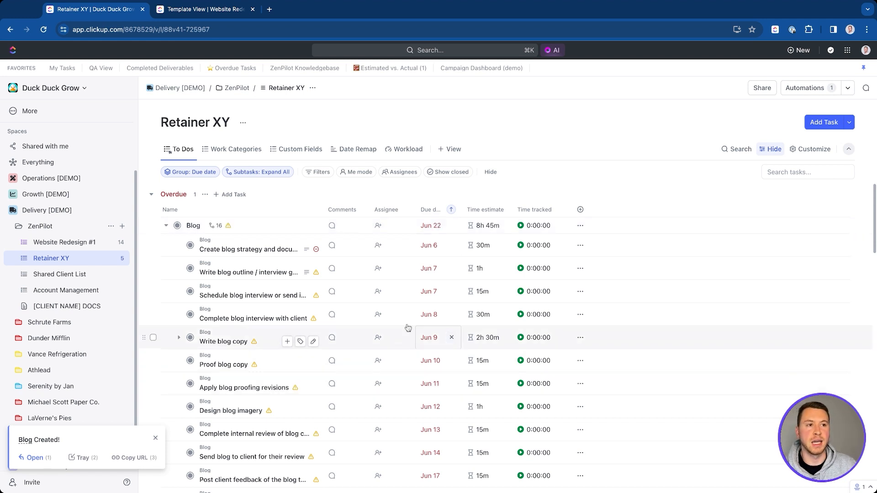
left_click(365, 152)
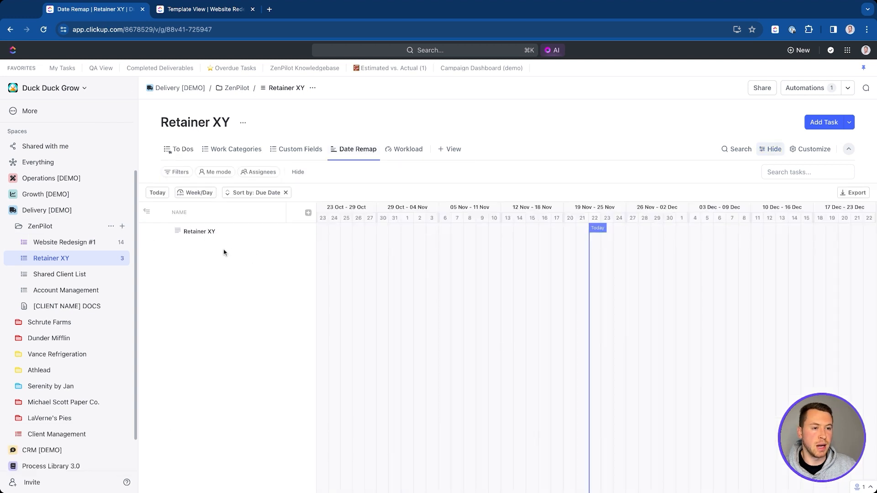
left_click(175, 281)
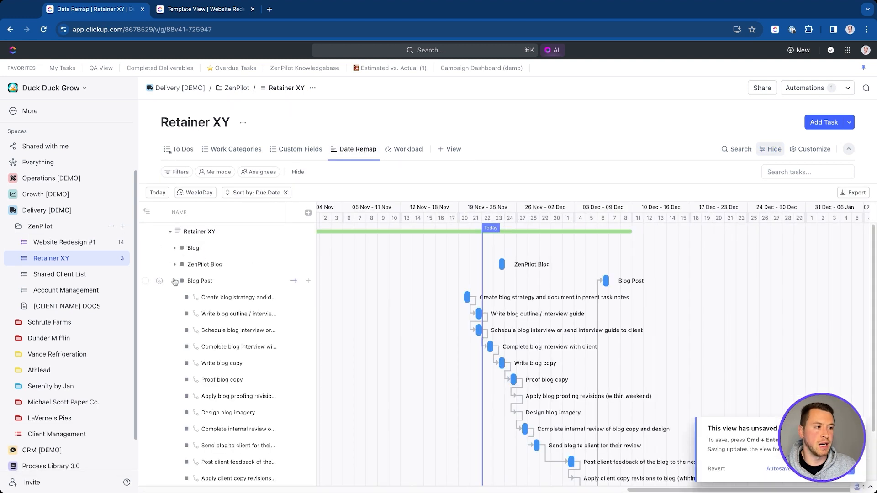
left_click(174, 247)
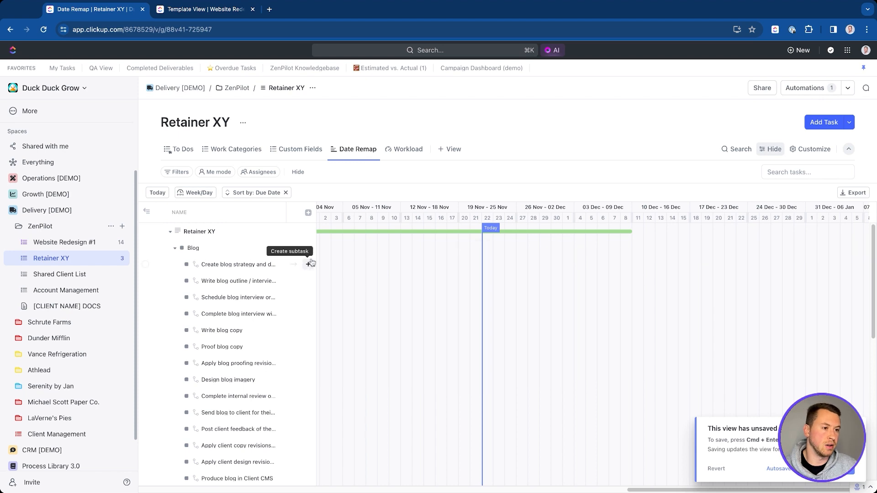
left_click(295, 251)
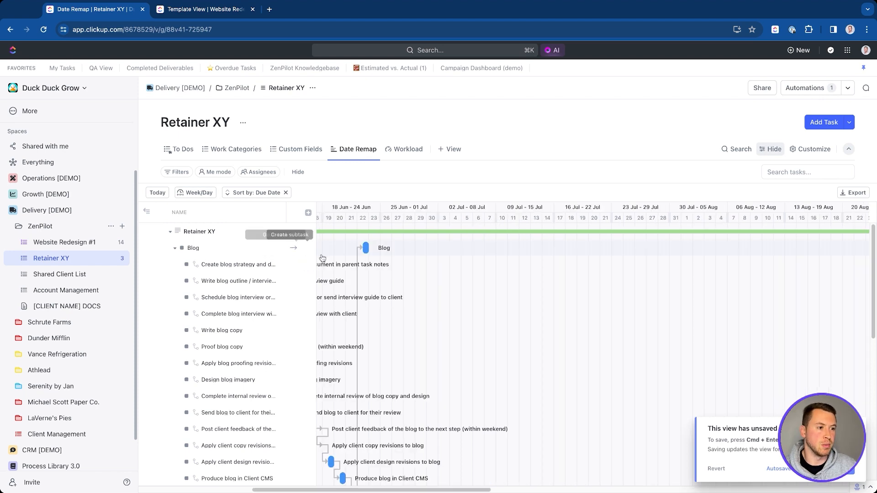
scroll(332, 267, "right", 10)
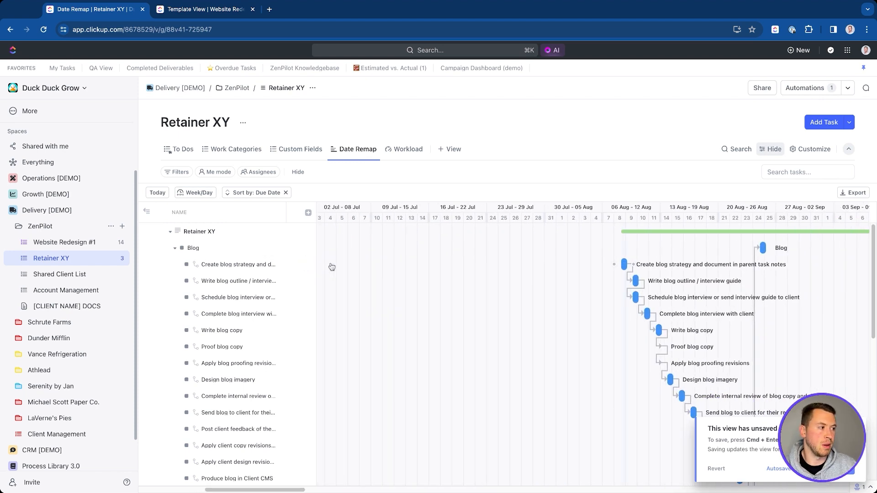
scroll(593, 347, "right", 10)
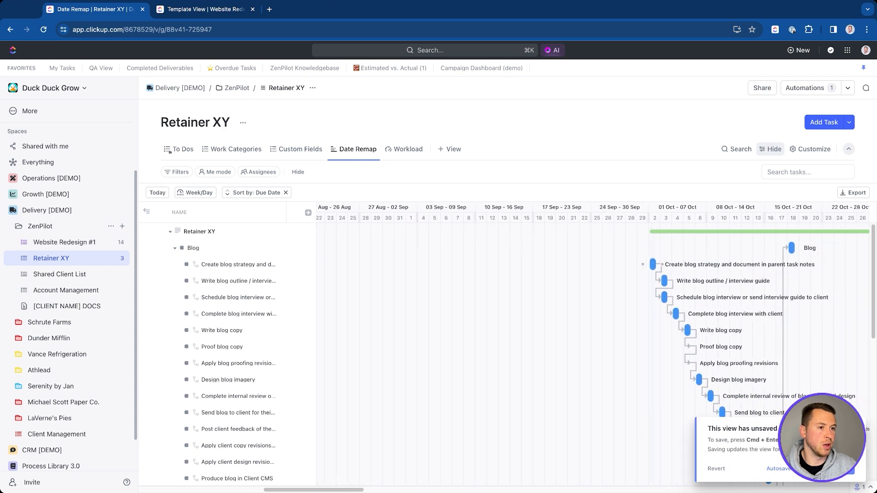
scroll(708, 399, "right", 5)
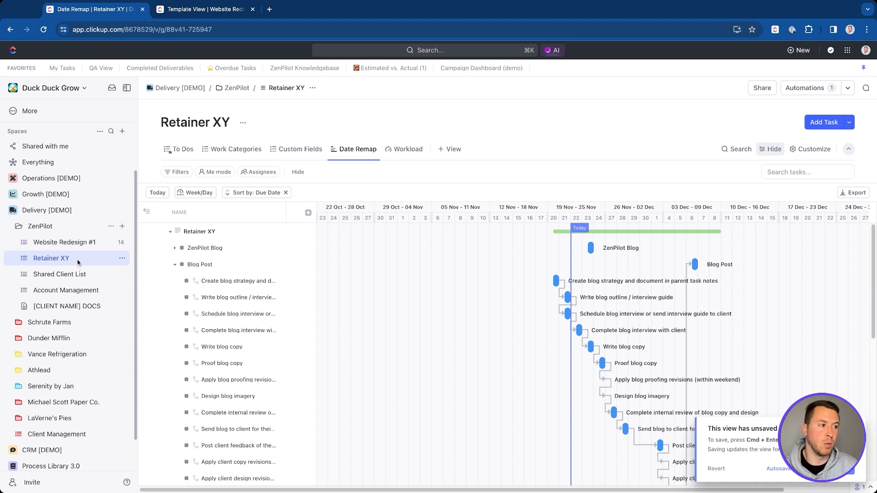
Step: Recheck the pinned template menu, then collapse ZenPilot and the Delivery [DEMO] space in the sidebar
left_click(848, 122)
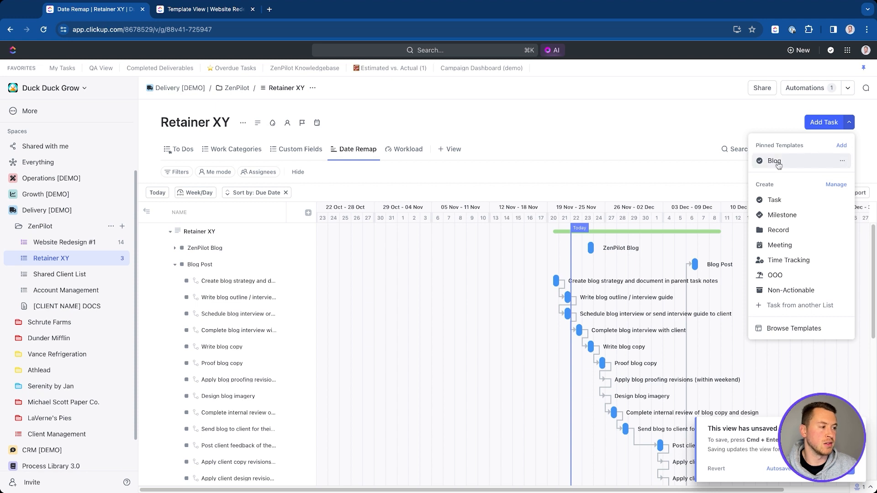
left_click(588, 163)
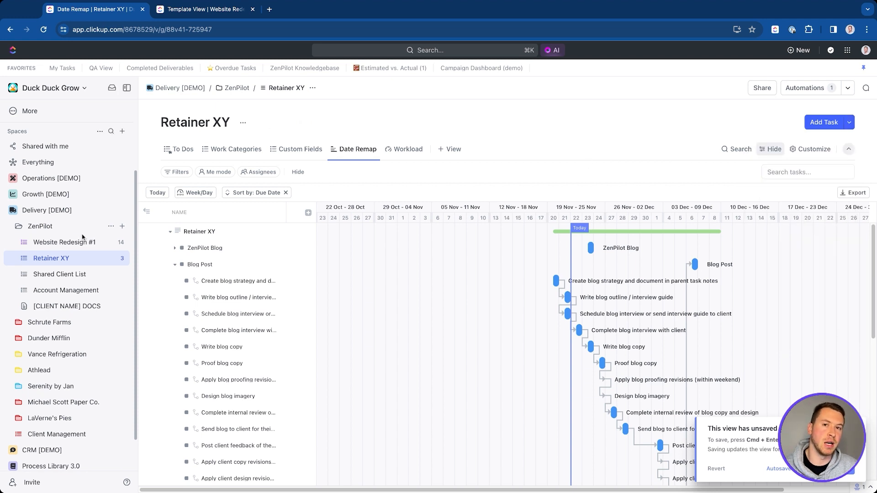
left_click(17, 226)
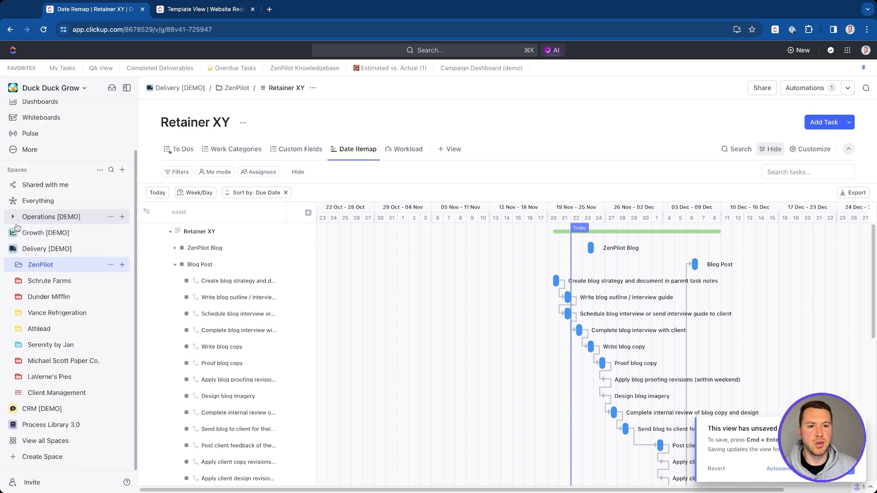
left_click(13, 248)
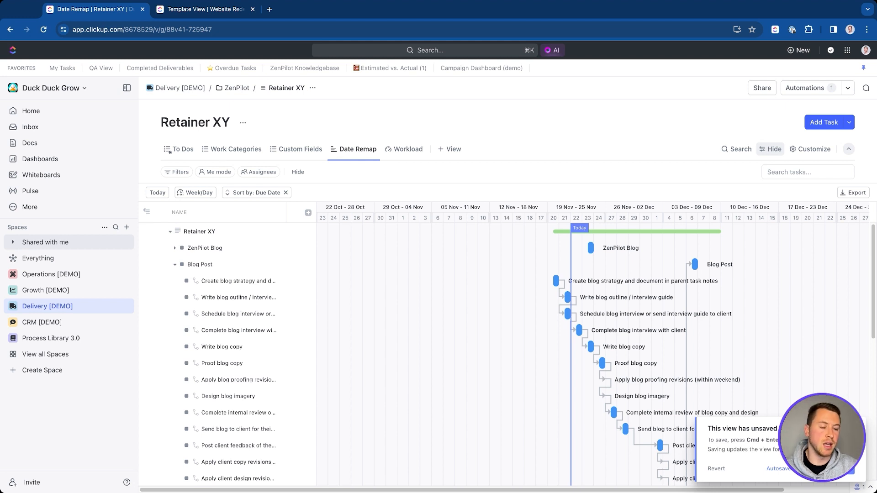
Step: Browse Process Library 3.0's templates, preview ZP | New Client Folder, then close the Template Center
left_click(62, 340)
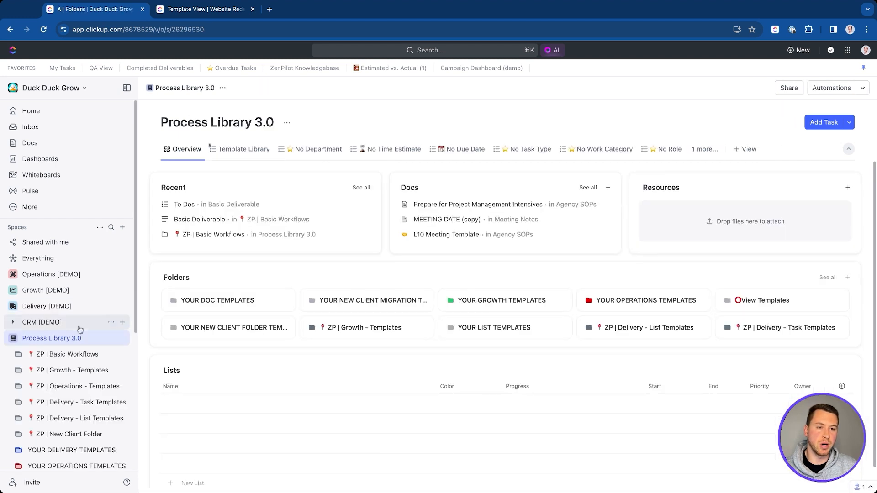
left_click(111, 338)
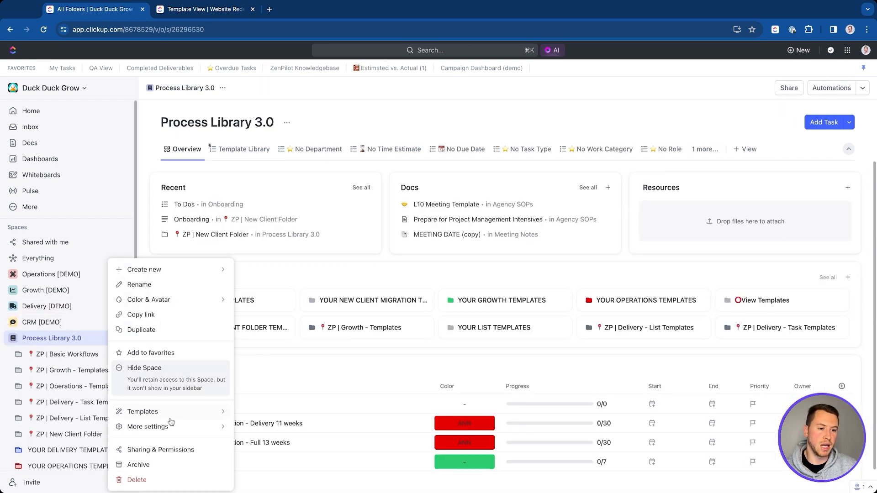
mouse_move(171, 412)
left_click(276, 435)
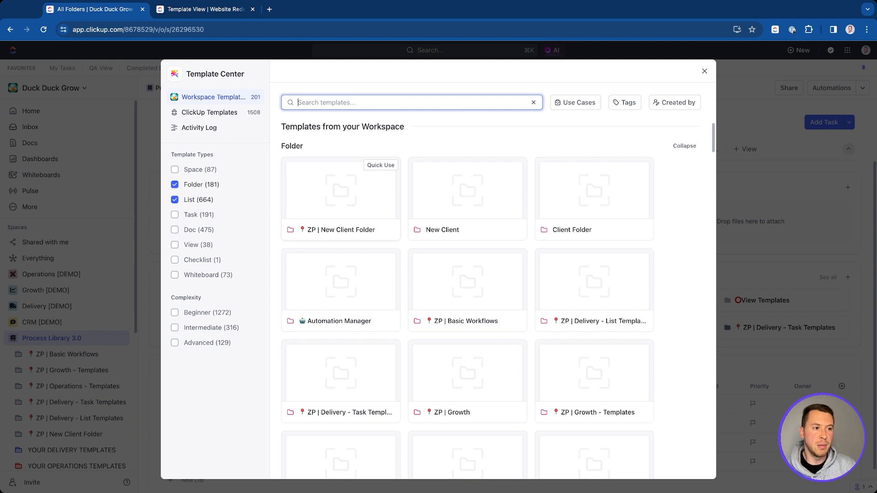
left_click(338, 182)
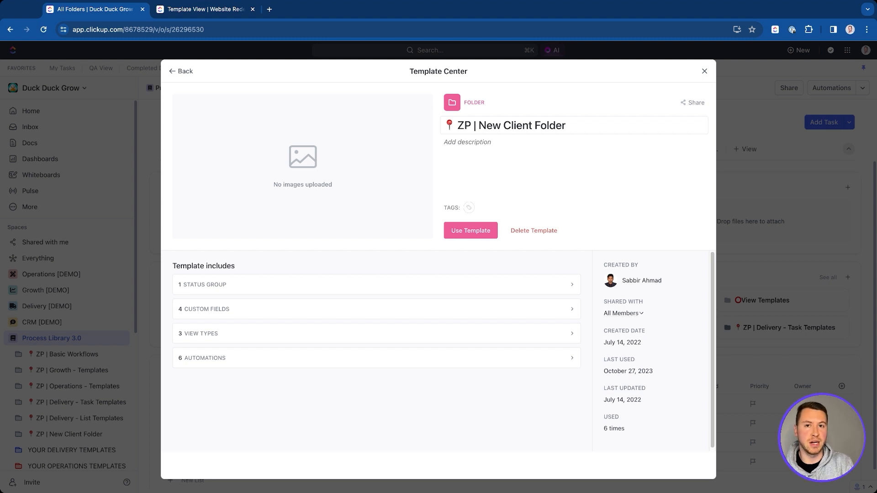
left_click(704, 71)
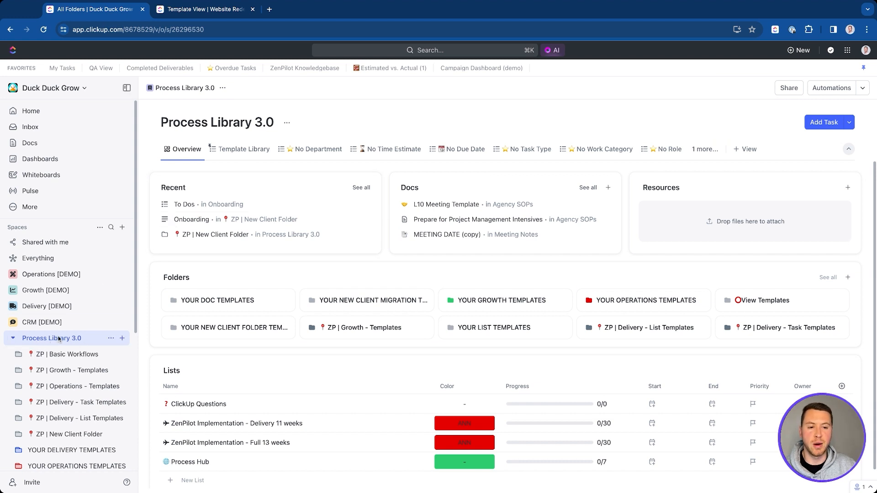
Step: Expand the ZP | Delivery - Task Templates folder to reveal lists like Account Management and ABM
scroll(42, 348, "down", 5)
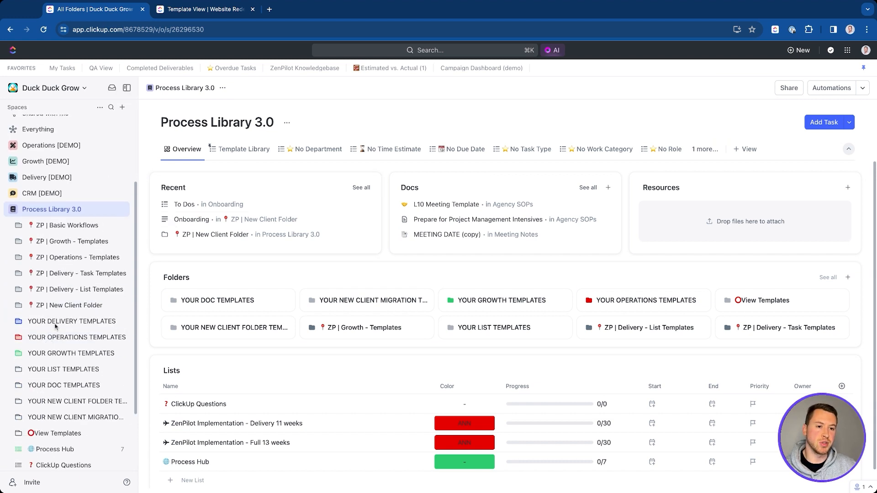
scroll(91, 269, "up", 3)
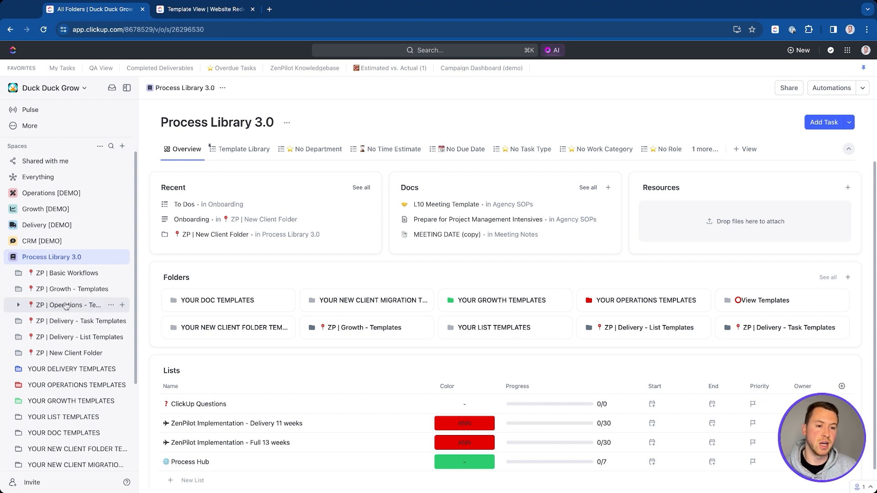
scroll(50, 334, "down", 1)
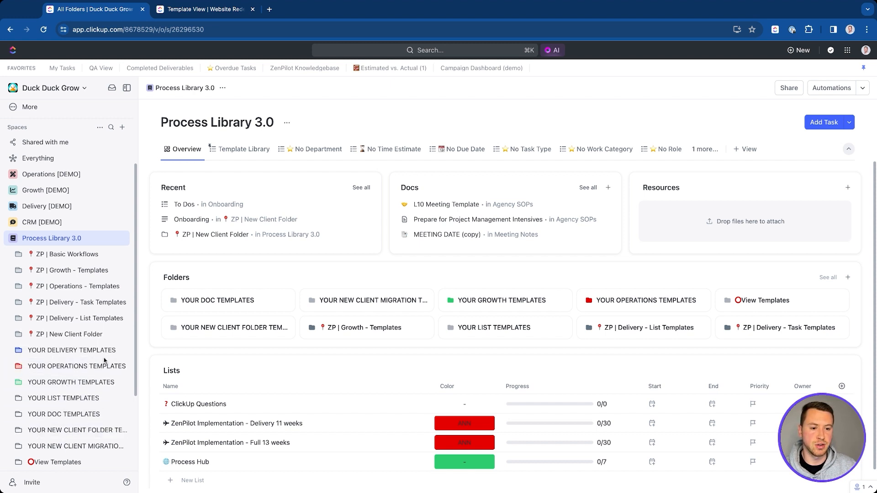
scroll(84, 372, "down", 1)
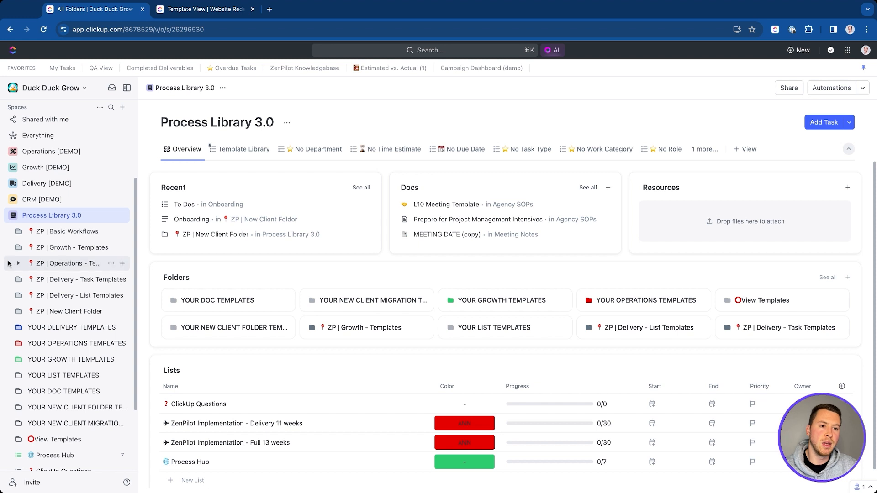
left_click(16, 278)
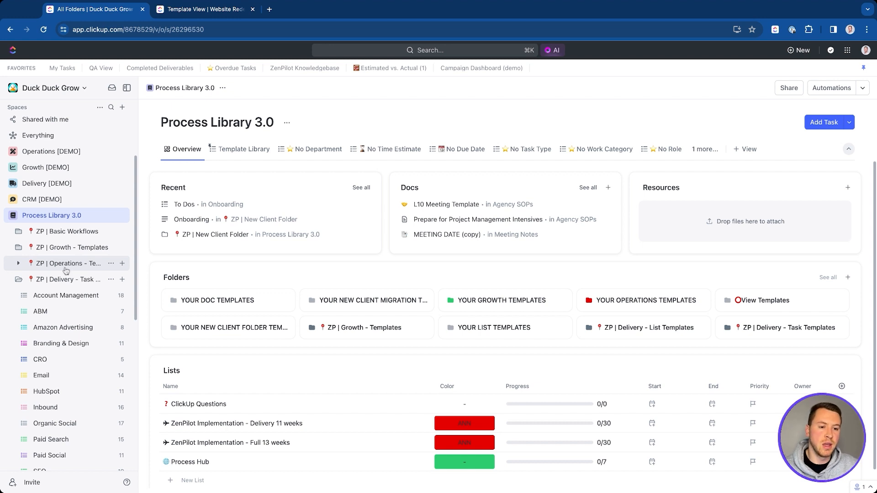
scroll(64, 270, "down", 3)
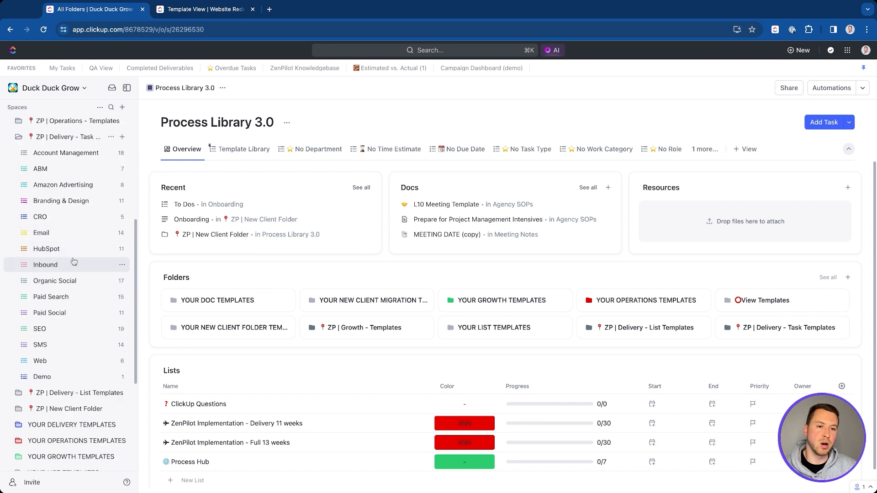
Step: Open the Inbound list and expand the Blog task's subtasks
left_click(70, 270)
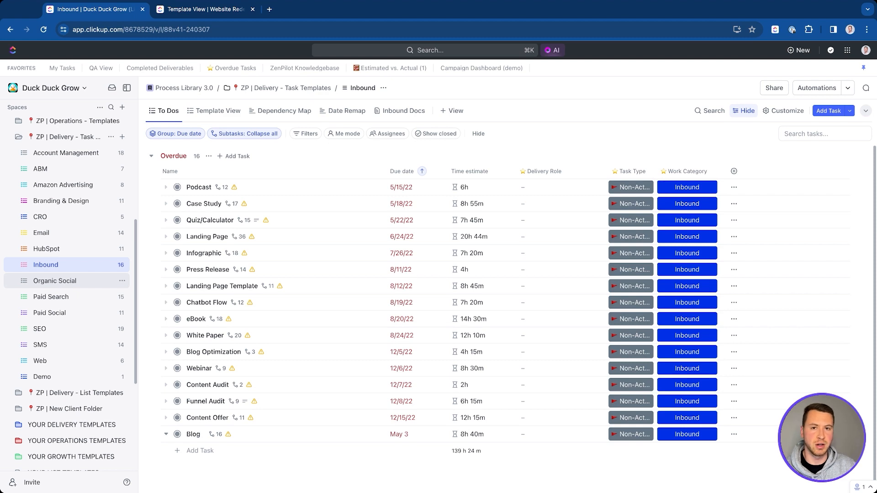
scroll(201, 244, "down", 1)
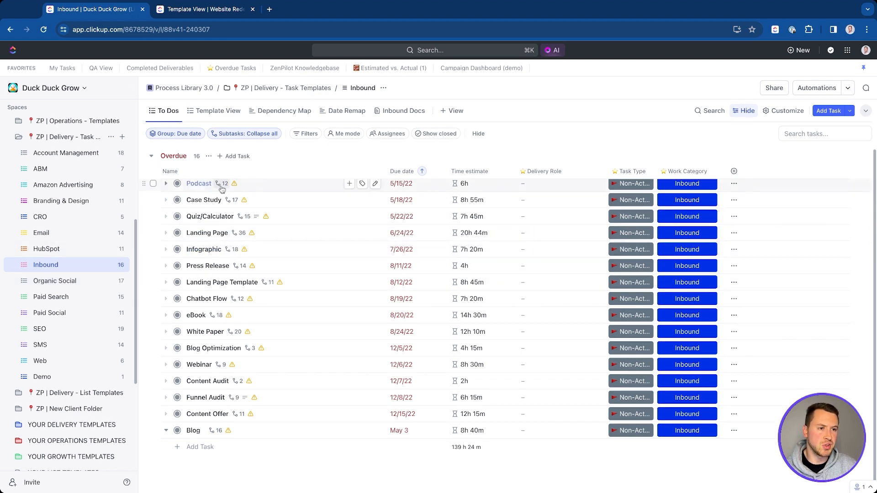
scroll(219, 203, "up", 1)
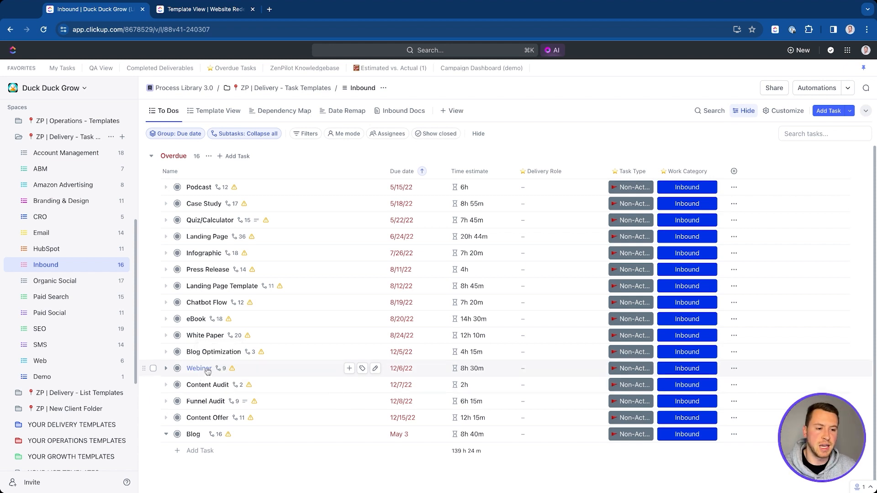
scroll(212, 347, "down", 1)
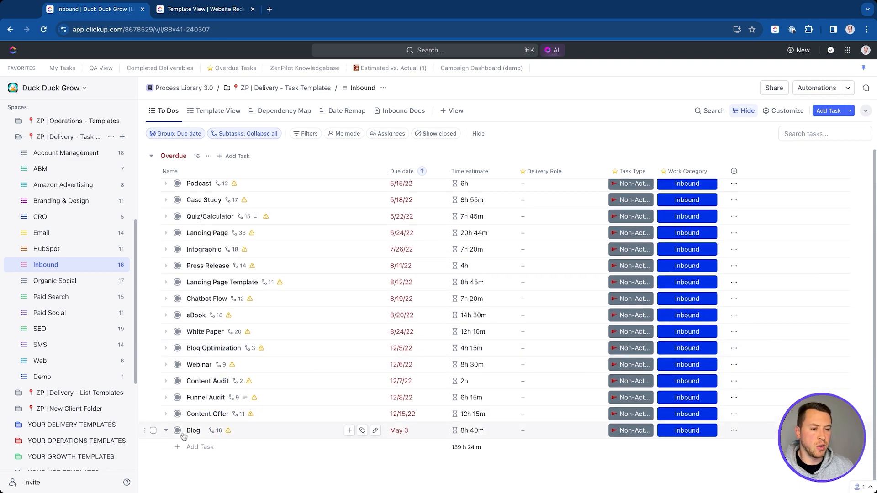
left_click(165, 430)
Step: Look through Blog's subtasks and open 'Write blog outline / interview guide'
scroll(296, 259, "down", 4)
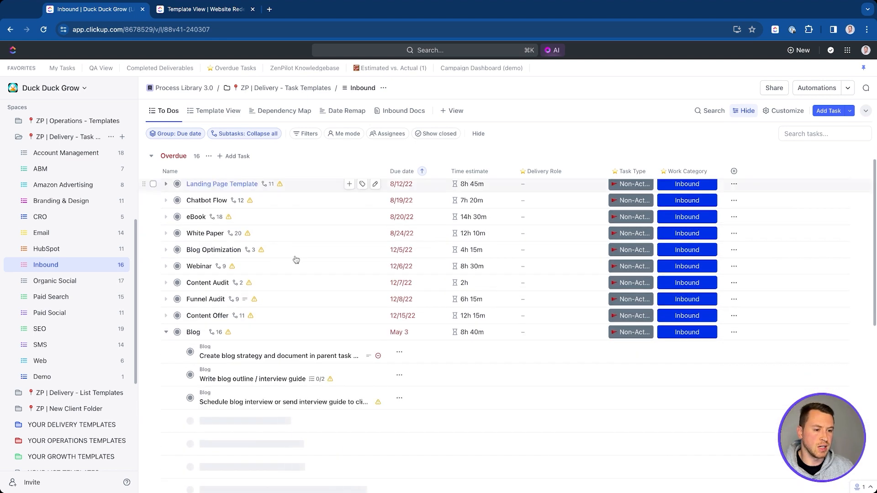
scroll(296, 260, "down", 4)
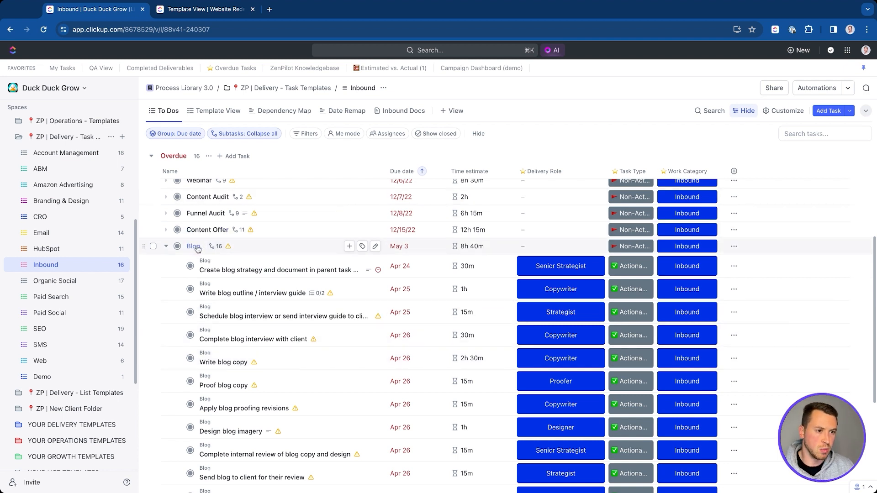
scroll(212, 202, "up", 1)
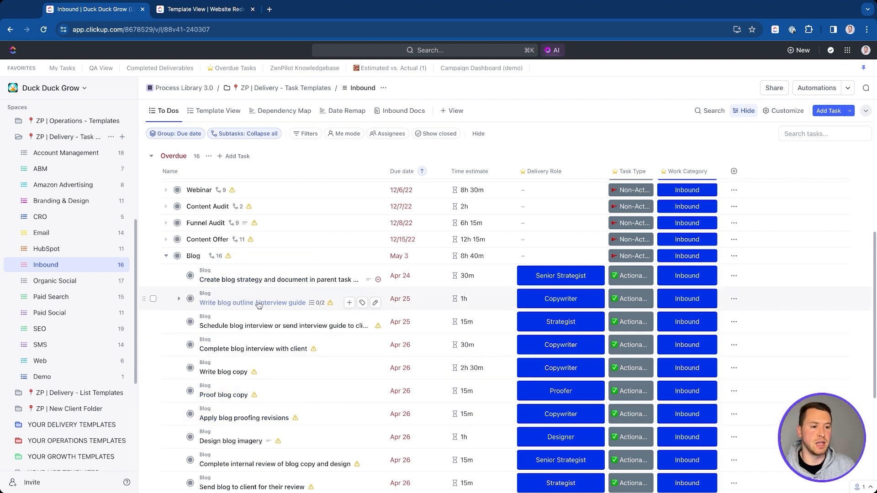
scroll(259, 402, "down", 2)
scroll(246, 361, "down", 5)
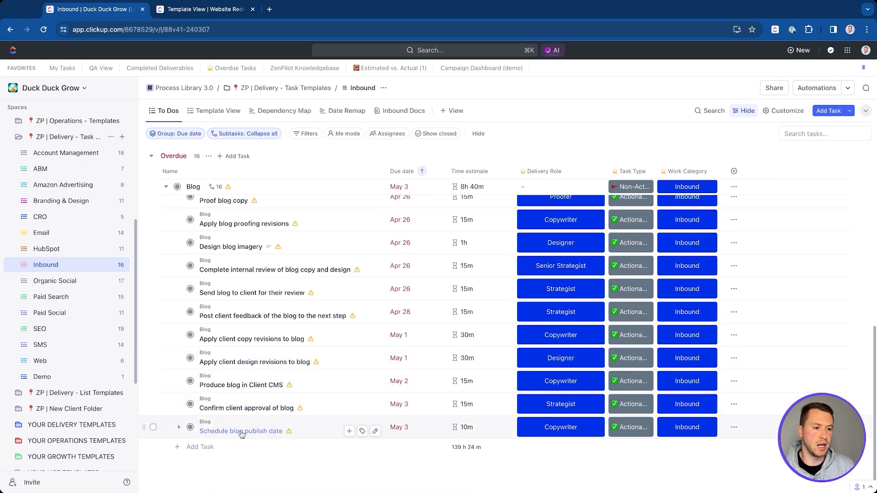
scroll(263, 427, "up", 9)
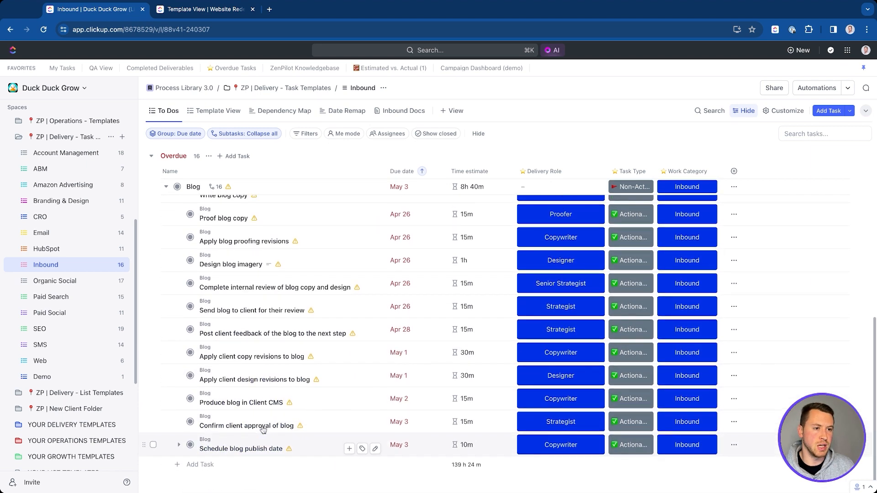
scroll(254, 310, "down", 3)
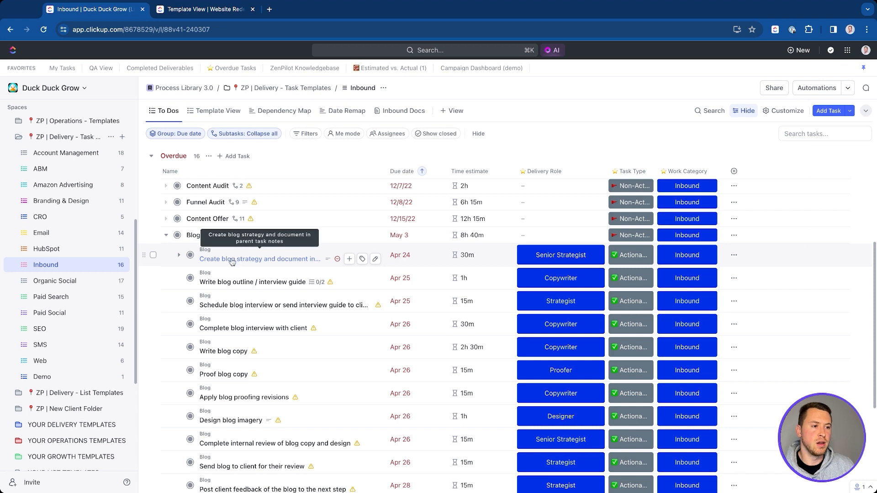
left_click(221, 287)
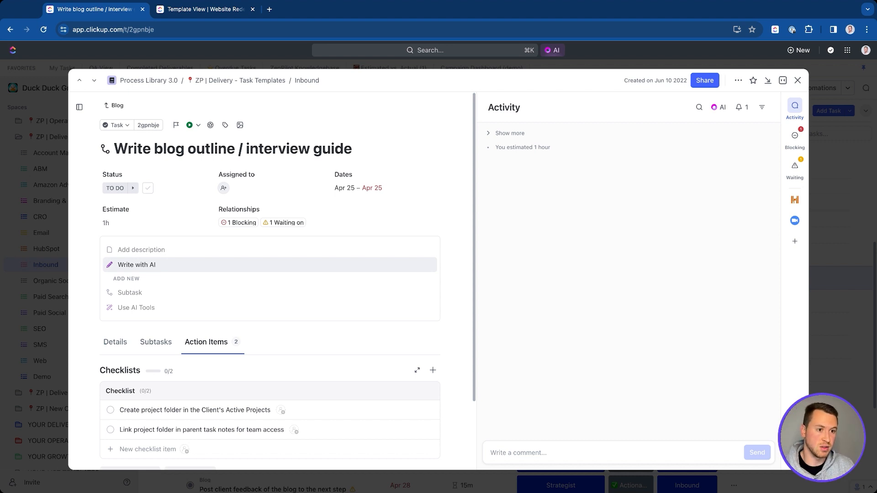
Step: Review the Write blog outline task's description area and two-item checklist, then close it
left_click(189, 252)
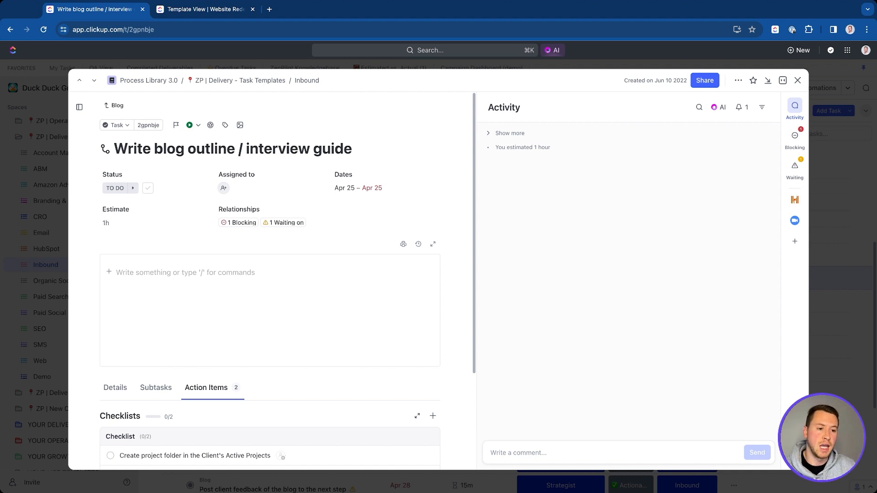
scroll(194, 386, "down", 3)
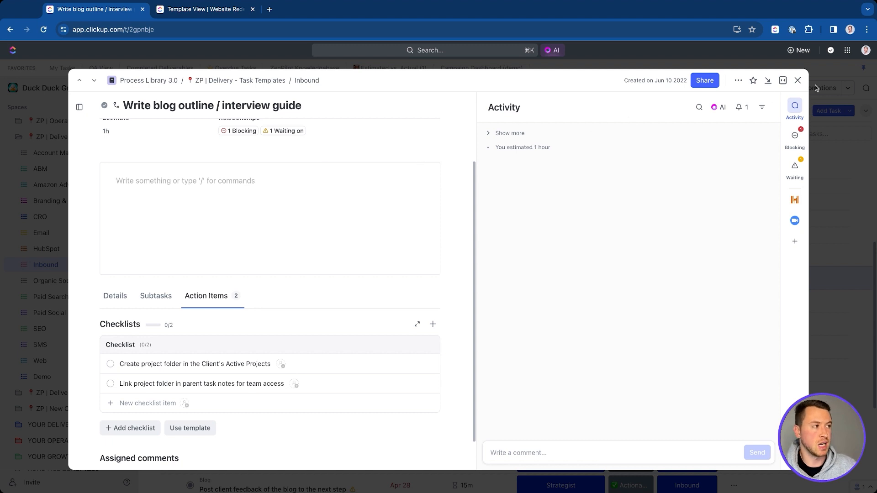
left_click(797, 80)
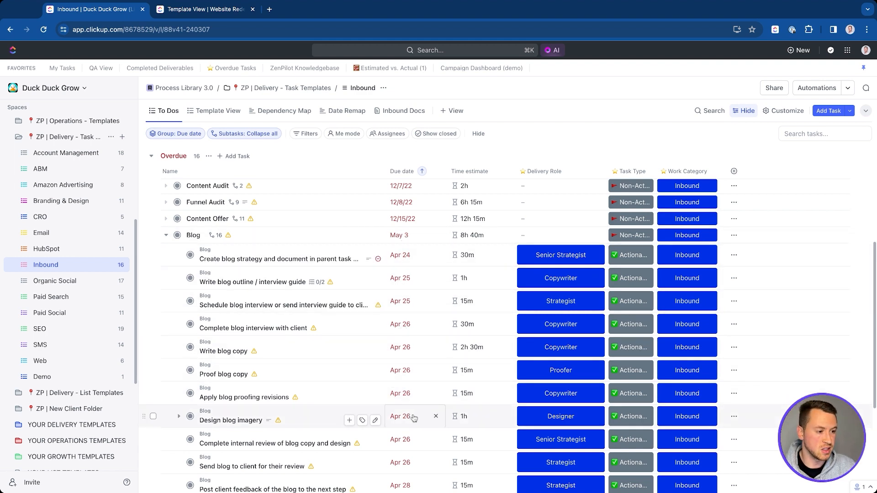
Step: Switch the Inbound list to Dependency Map, showing Blog's subtasks chained from late April into May
scroll(408, 413, "down", 4)
scroll(411, 409, "up", 8)
scroll(412, 406, "down", 3)
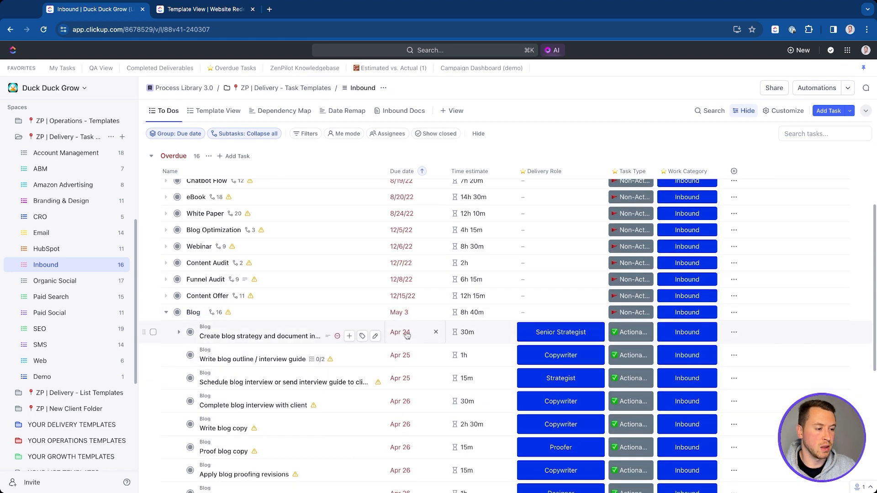
scroll(406, 356, "down", 6)
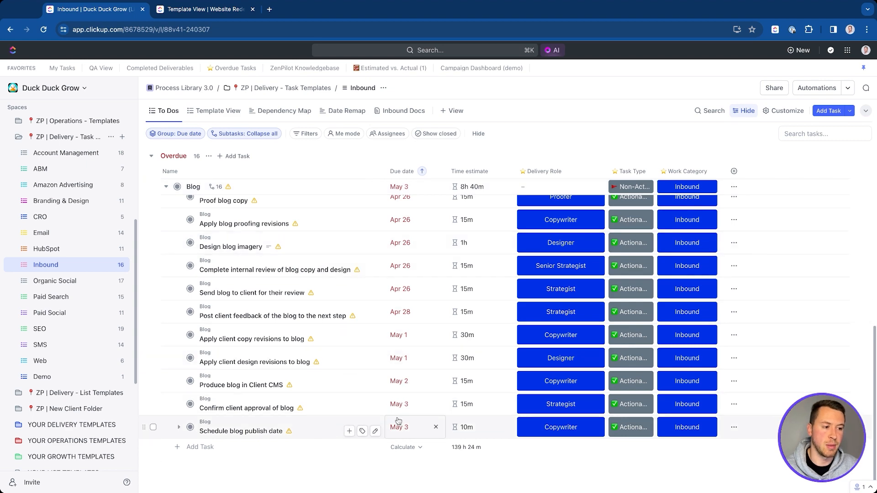
scroll(396, 403, "up", 5)
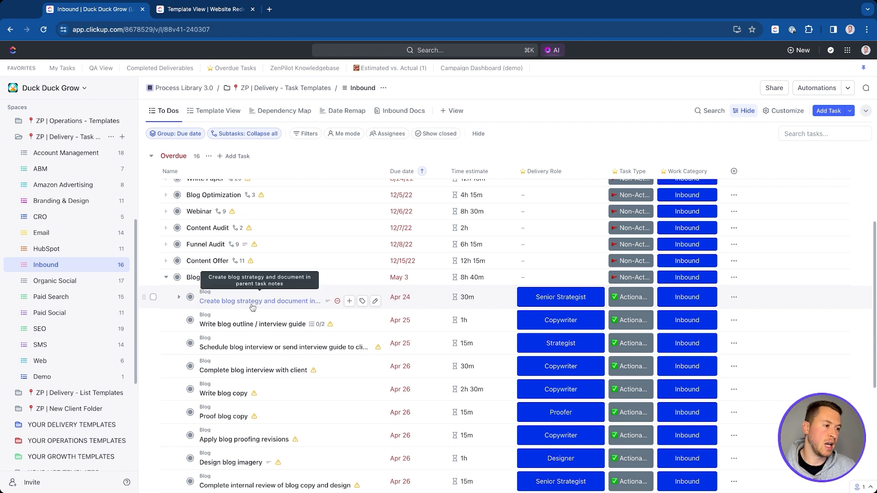
left_click(280, 112)
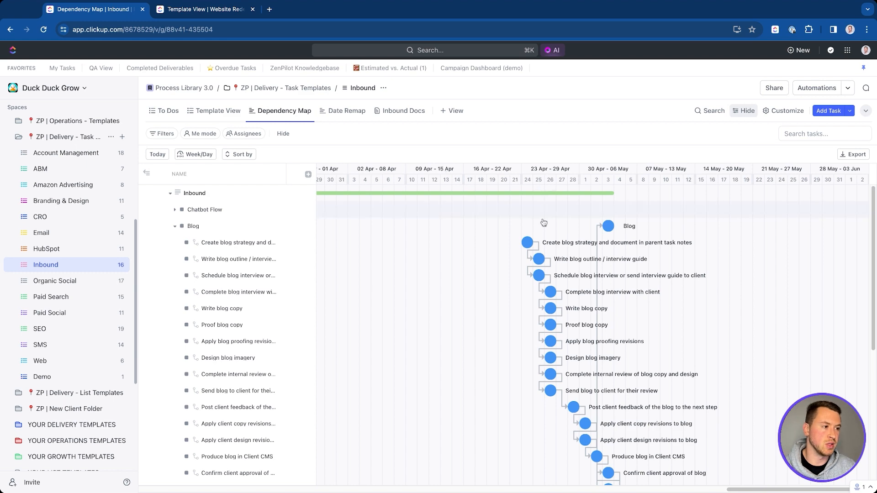
Step: Return to the Inbound To Dos list and bring up the Blog task's options menu
left_click(535, 251)
left_click(413, 297)
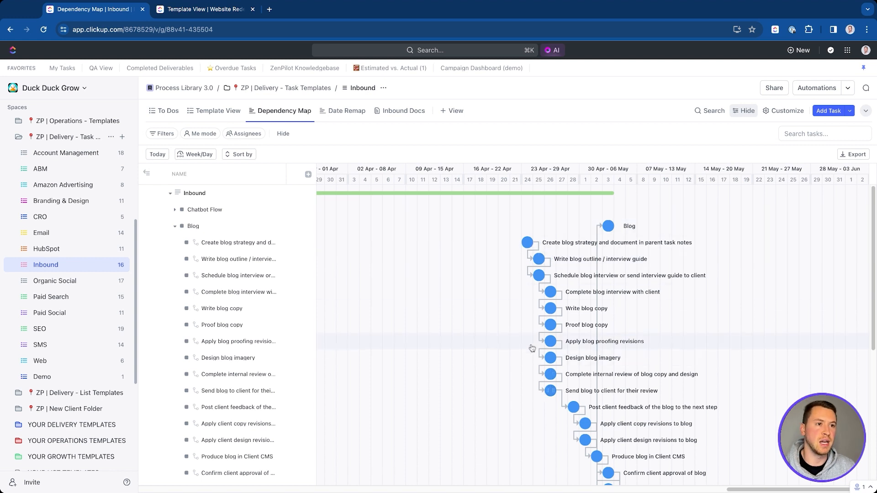
left_click(165, 111)
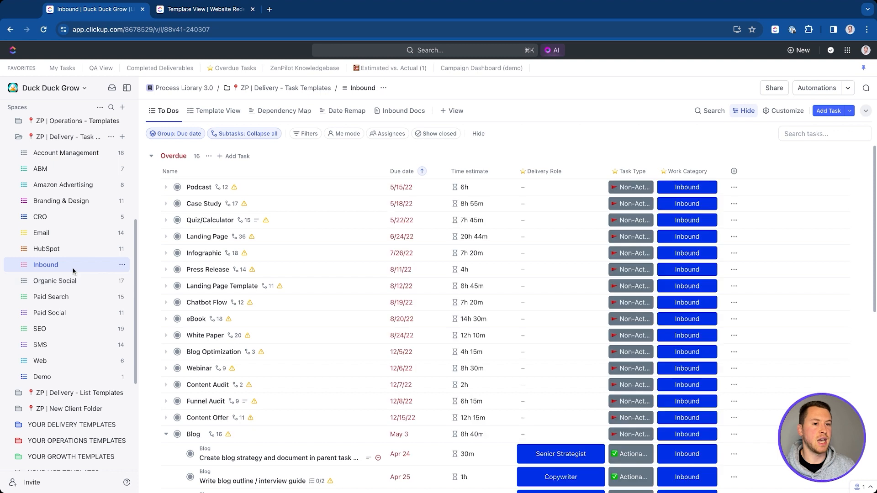
scroll(269, 278, "down", 3)
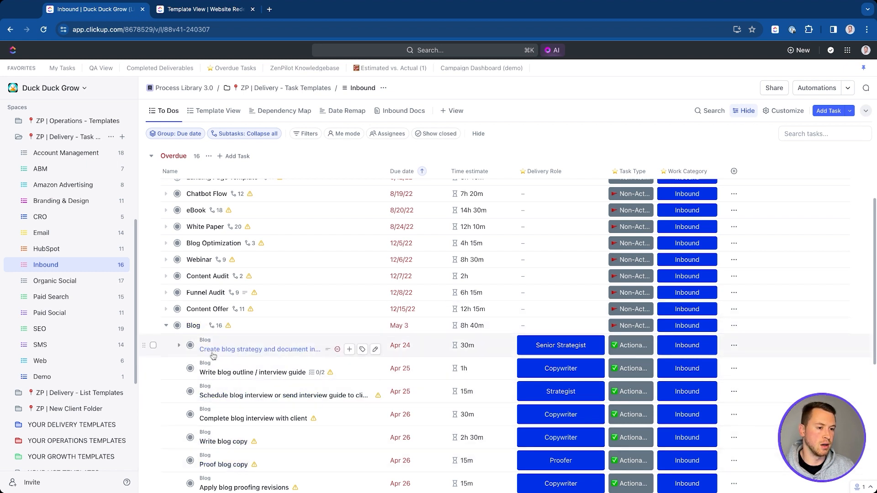
left_click(734, 326)
Step: Start saving Blog as a template, add tags, exclude Watchers from included items, then close without saving
mouse_move(775, 425)
left_click(794, 427)
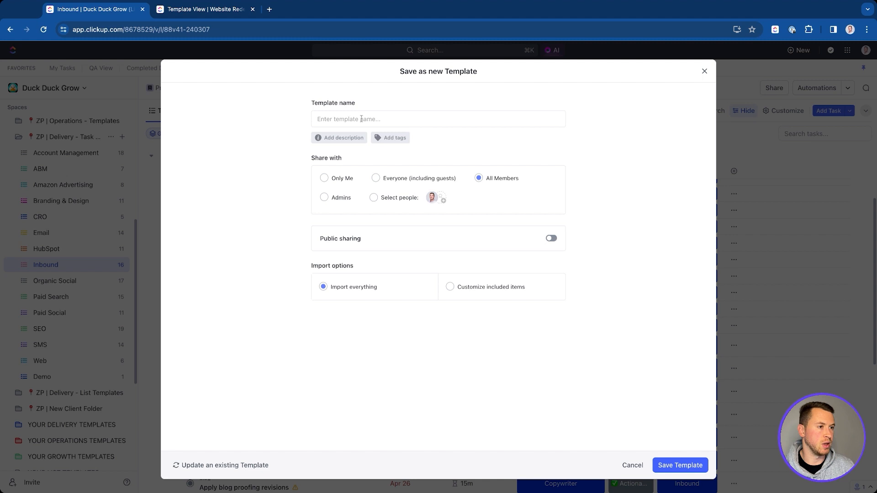
left_click(391, 138)
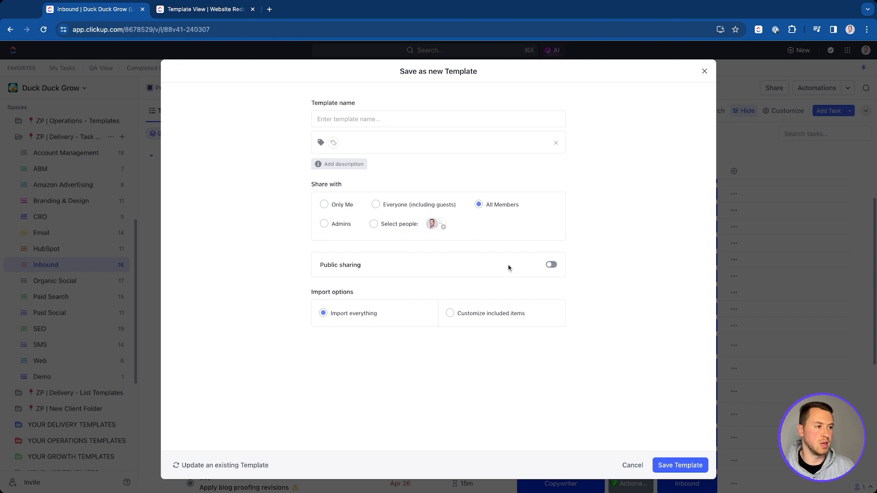
left_click(450, 313)
scroll(466, 214, "down", 2)
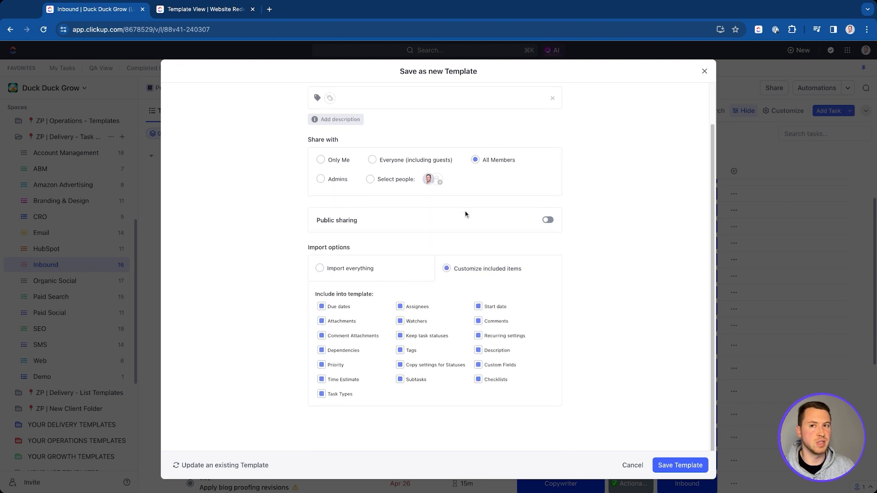
left_click(400, 321)
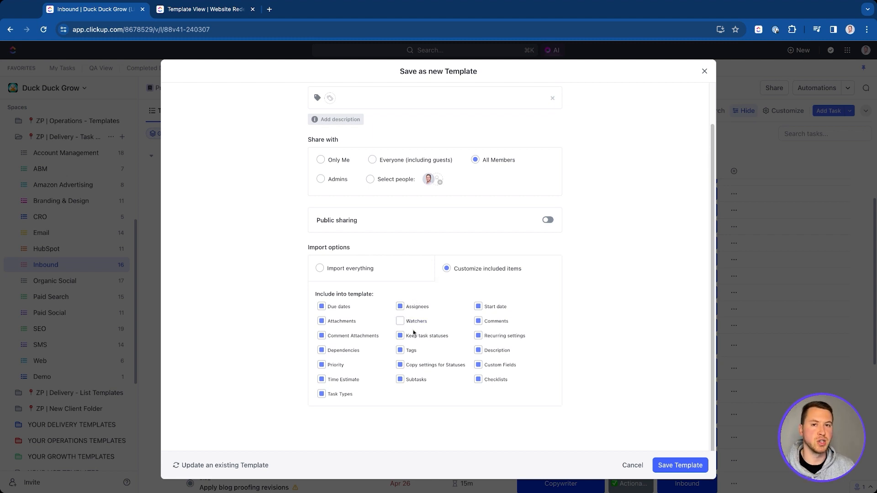
left_click(704, 72)
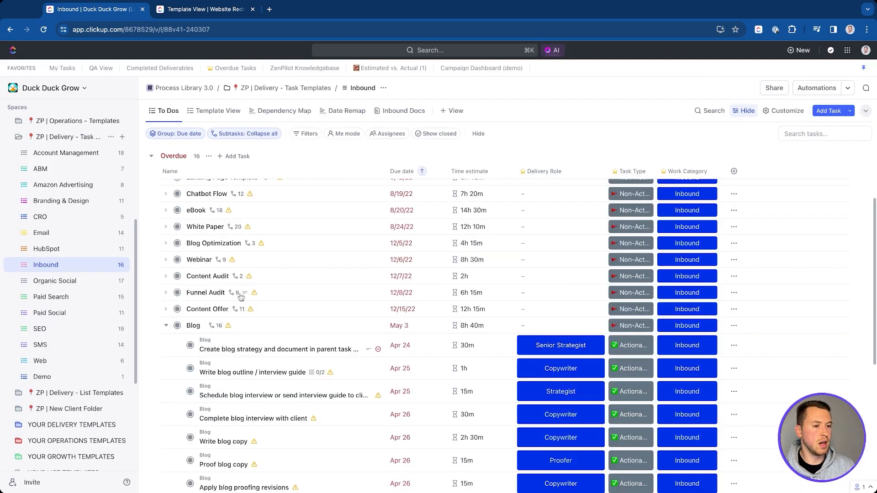
Step: Open the Blog task and choose Update existing Template from its Templates options
left_click(191, 326)
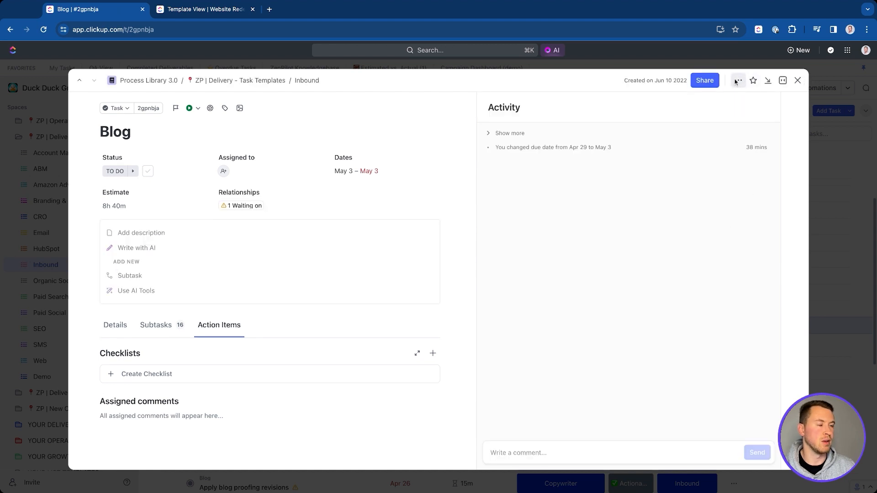
left_click(738, 81)
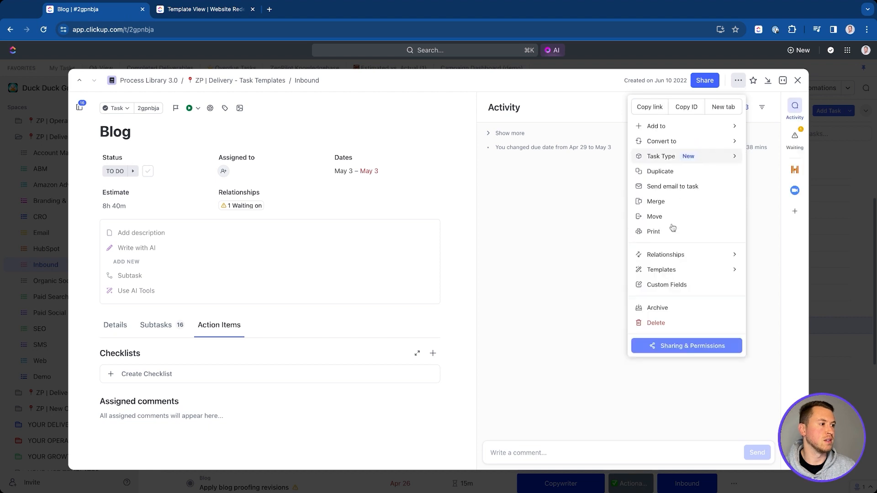
mouse_move(664, 270)
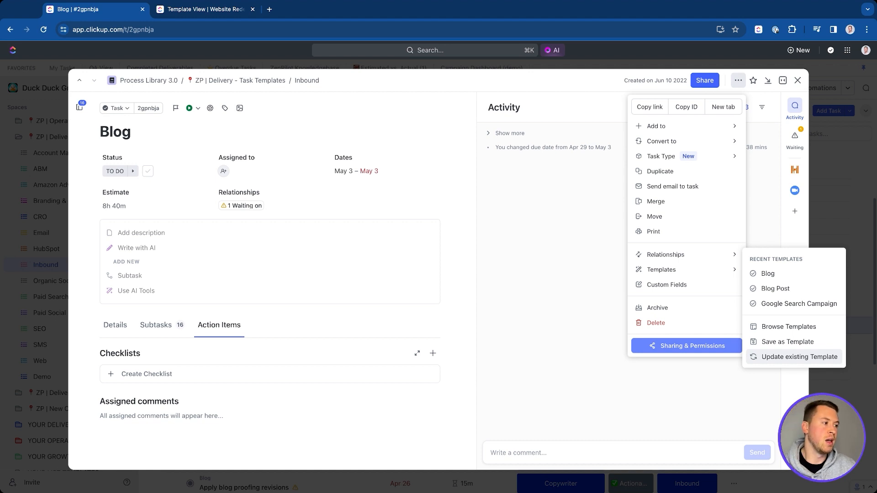
left_click(800, 358)
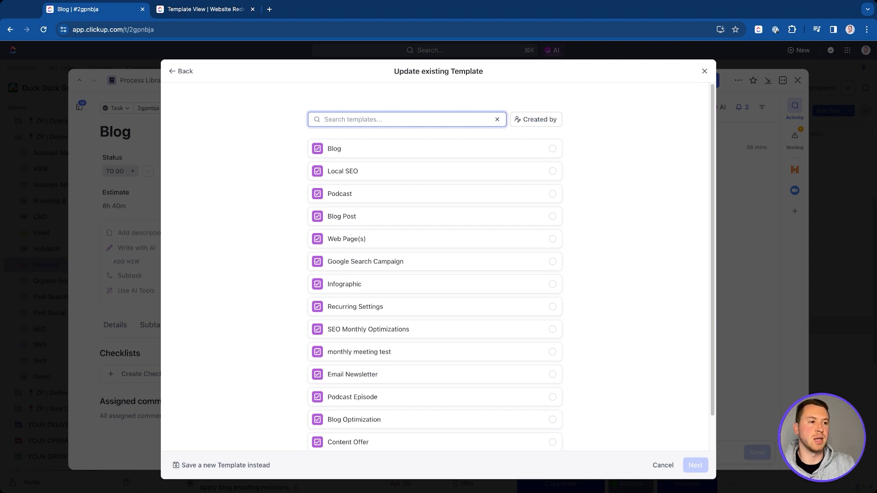
Step: Select the Blog template to update, cancel the update, and close the Blog task
left_click(473, 152)
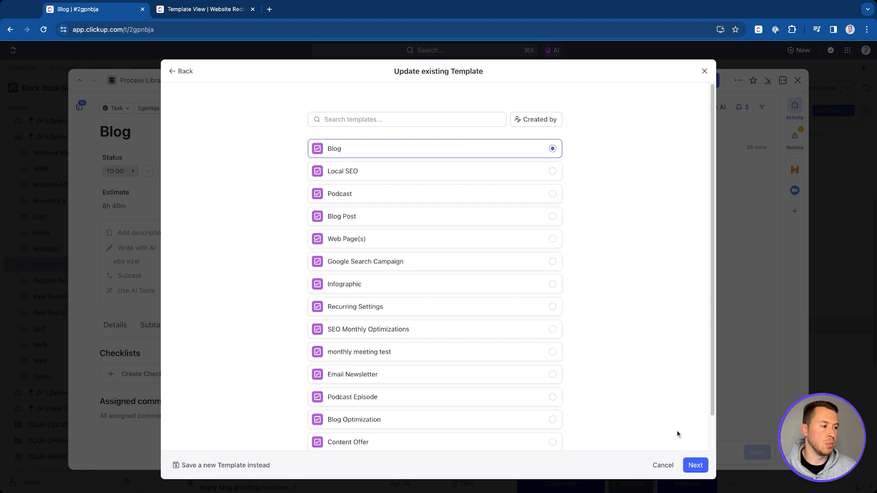
left_click(694, 465)
left_click(704, 71)
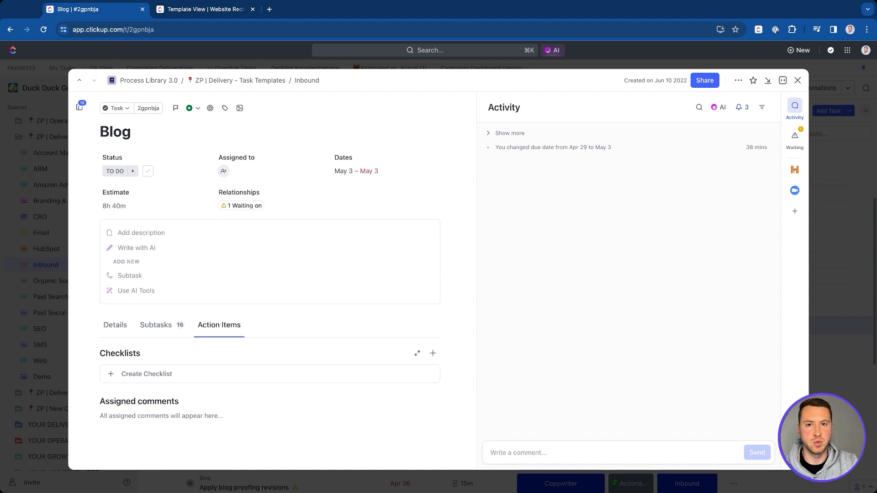
left_click(797, 80)
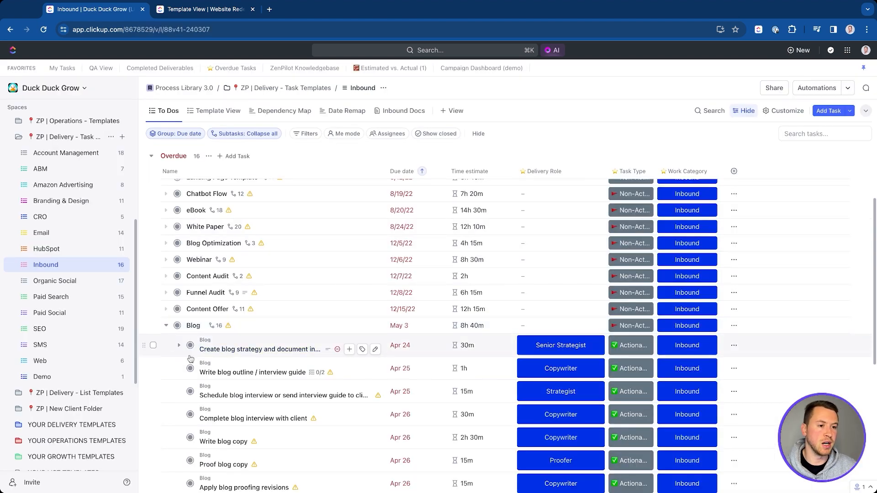
Step: Collapse Blog and Task Templates, expand ZP | Delivery - List Templates, and open Website Redesign | Custom
left_click(166, 326)
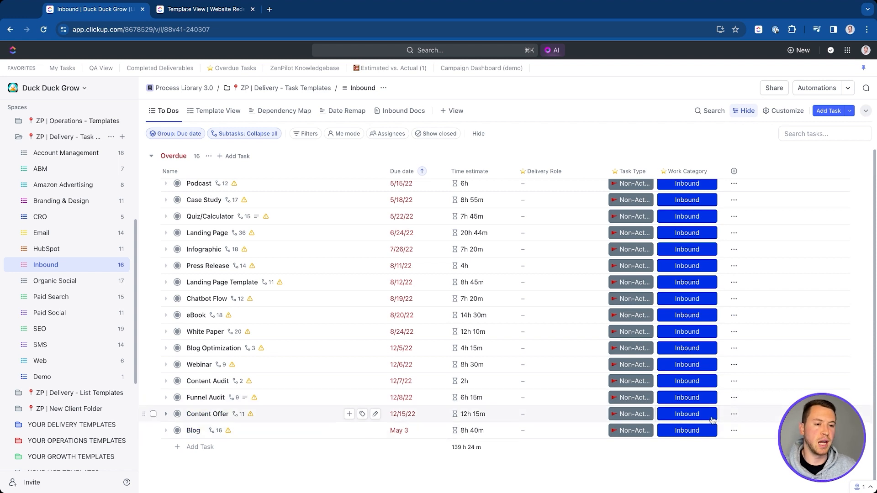
left_click(19, 137)
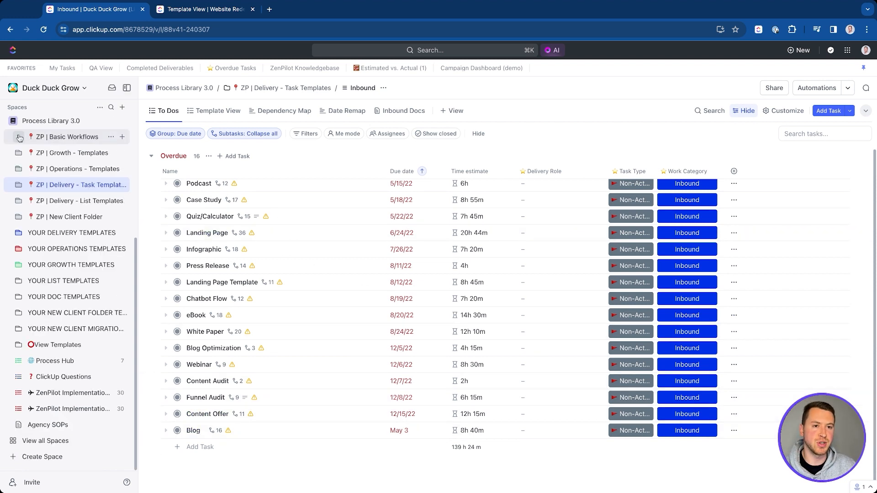
left_click(18, 201)
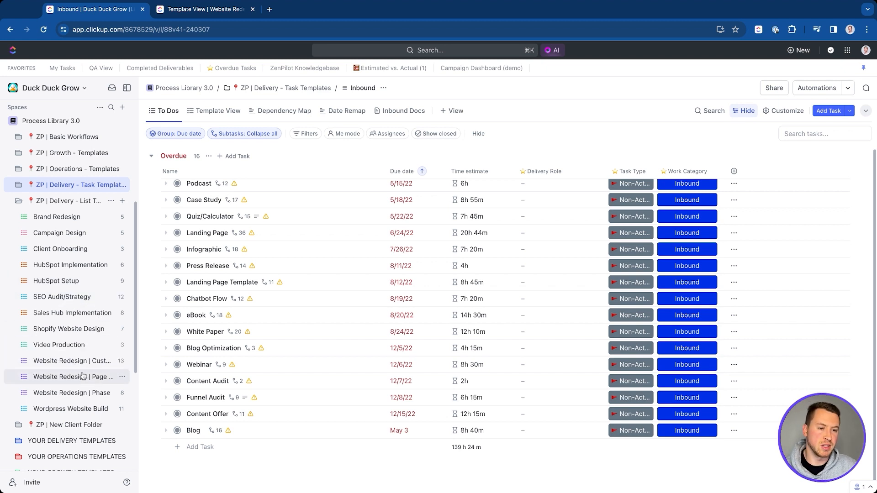
left_click(67, 359)
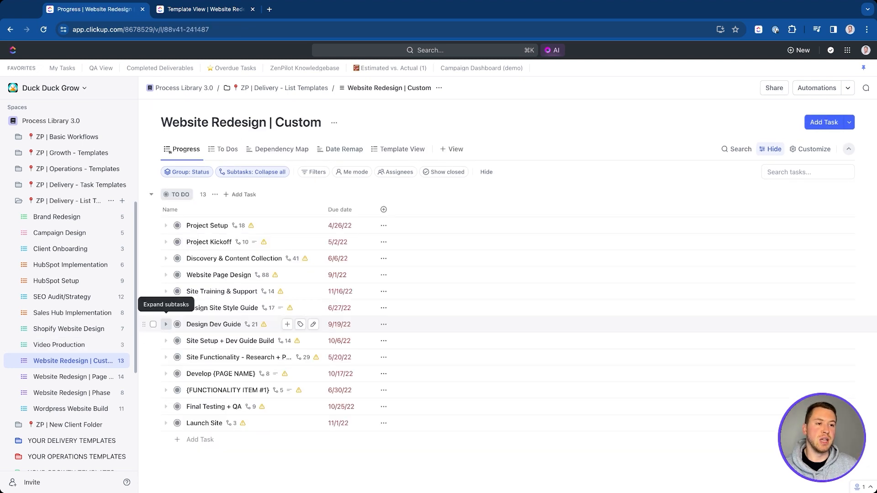
left_click(165, 226)
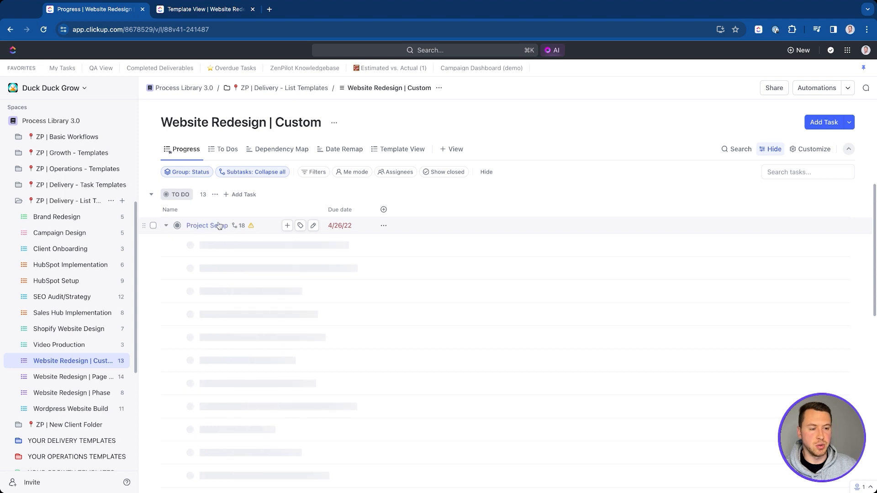
left_click(165, 225)
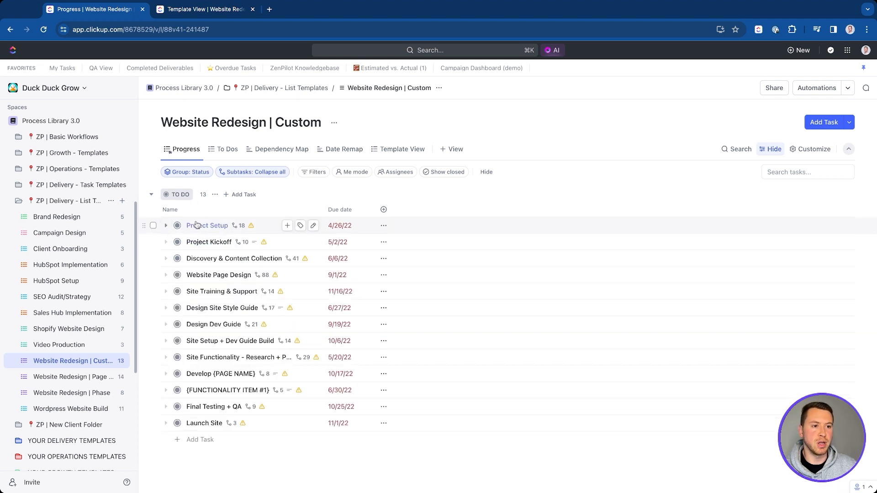
left_click(165, 242)
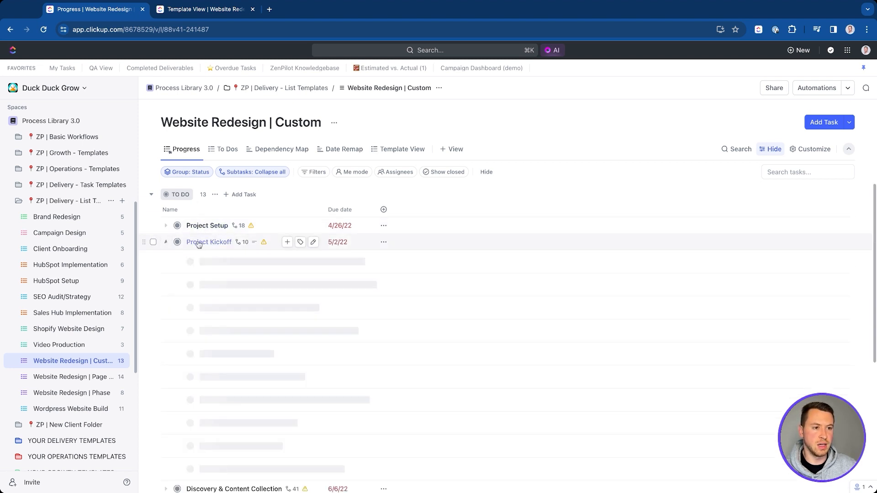
left_click(165, 243)
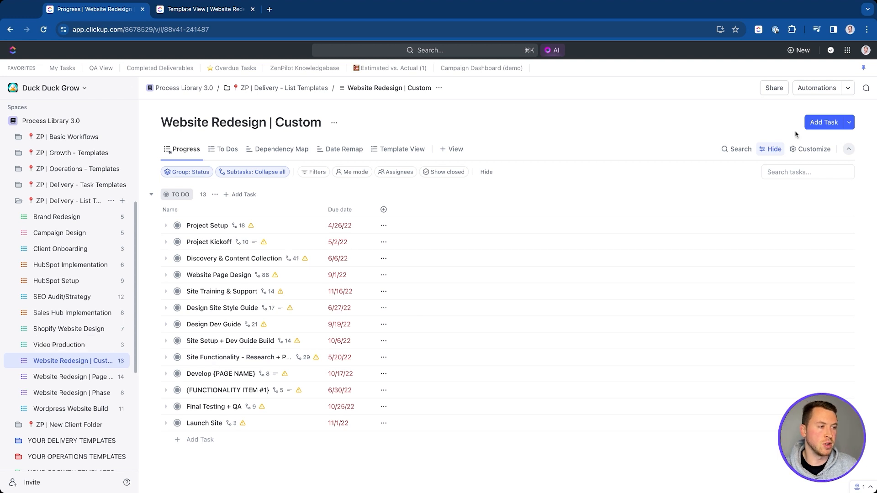
Step: Confirm Website Redesign | Custom has no automations, then collapse and re-expand the ZP | Delivery - List Templates folder
left_click(813, 87)
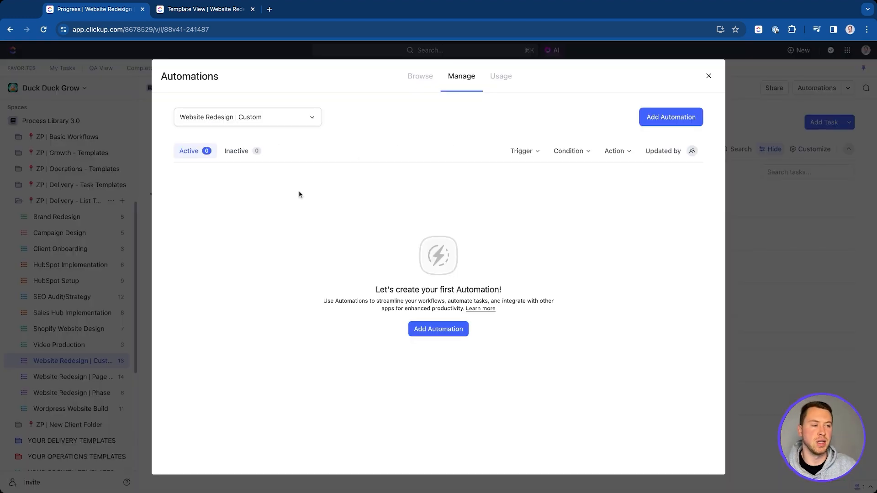
left_click(708, 76)
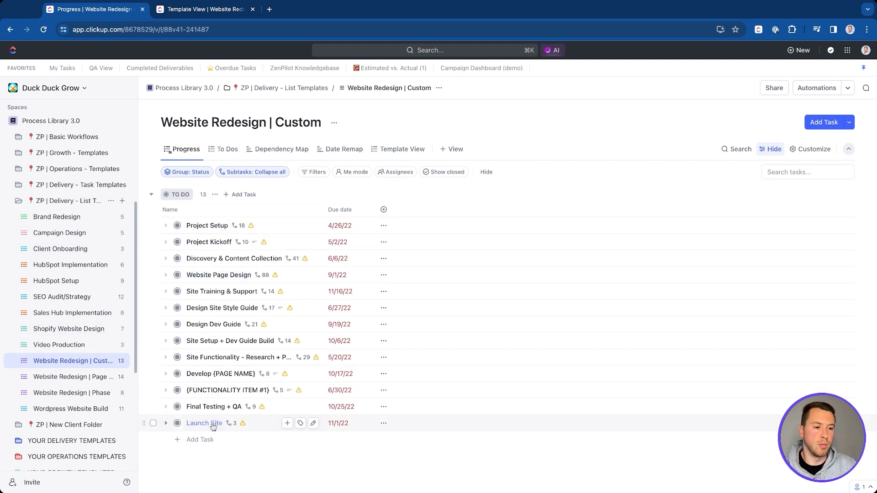
left_click(19, 201)
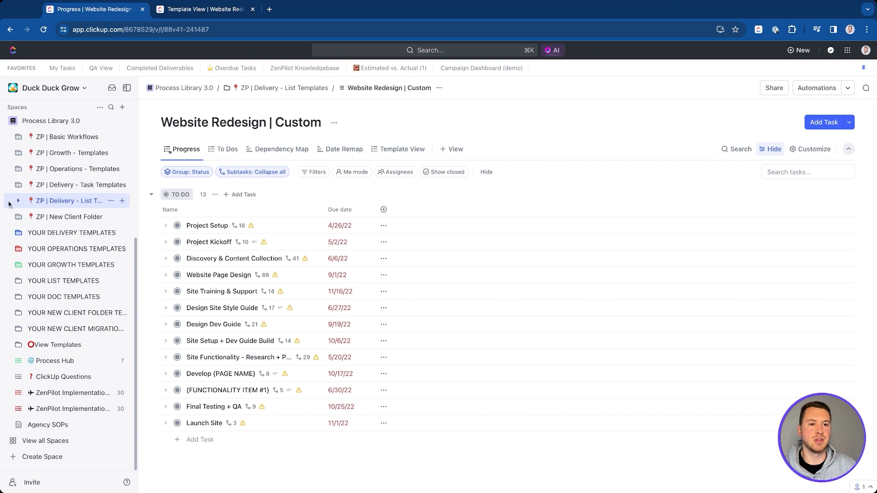
left_click(19, 202)
Step: Review template options for Website Redesign | Custom and its Project Setup task, then reveal ZP | New Client Folder
left_click(120, 362)
mouse_move(171, 413)
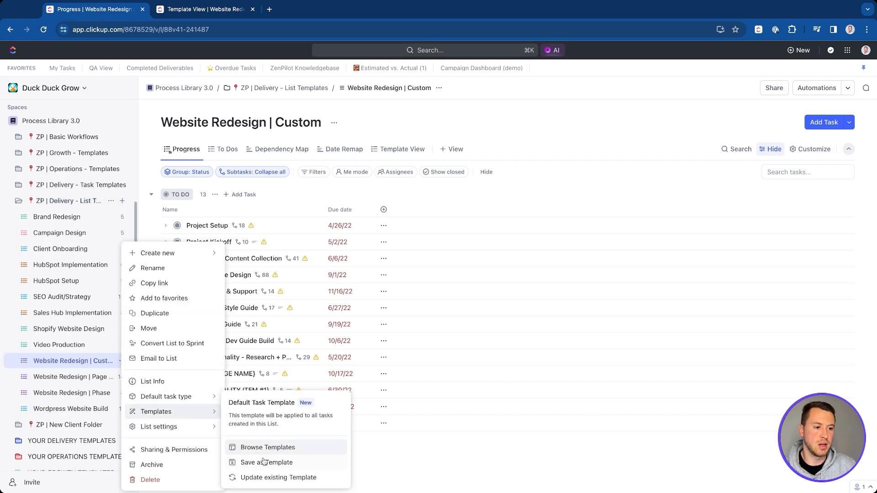
left_click(383, 226)
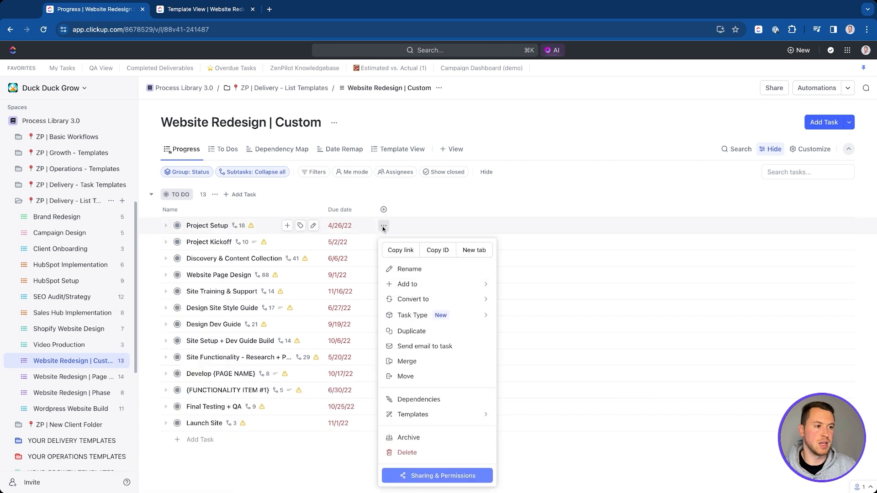
mouse_move(414, 414)
left_click(559, 373)
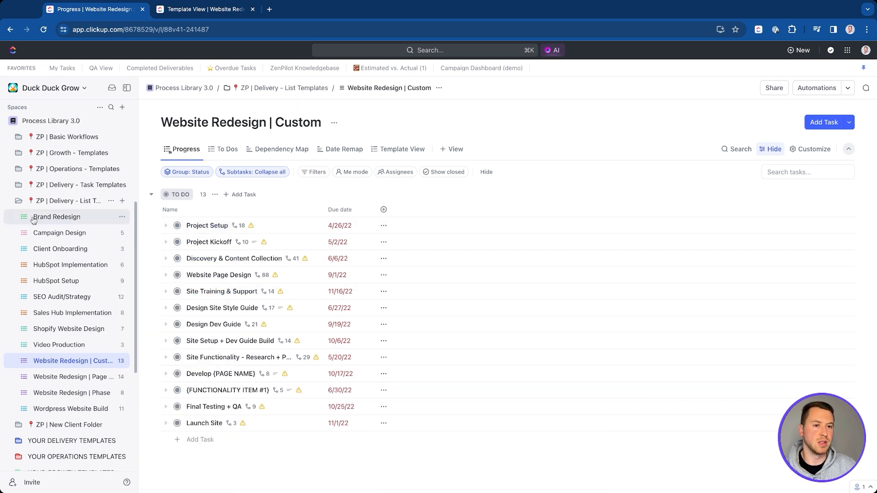
left_click(16, 202)
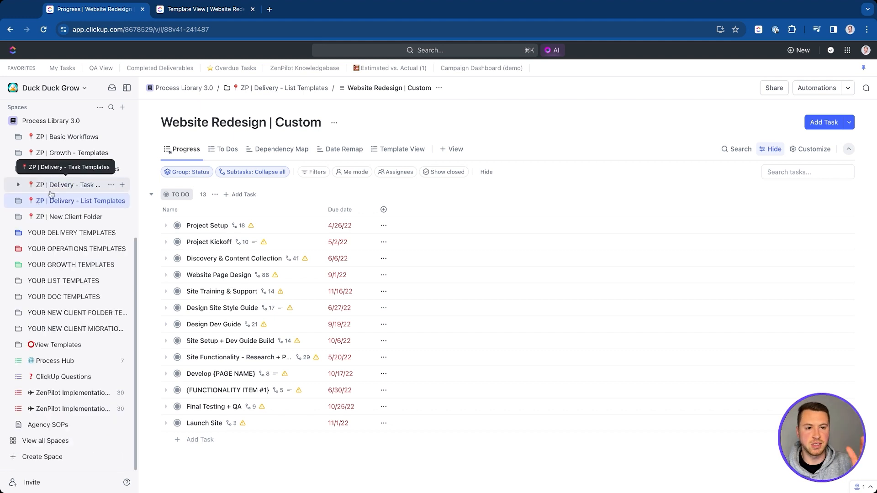
left_click(25, 217)
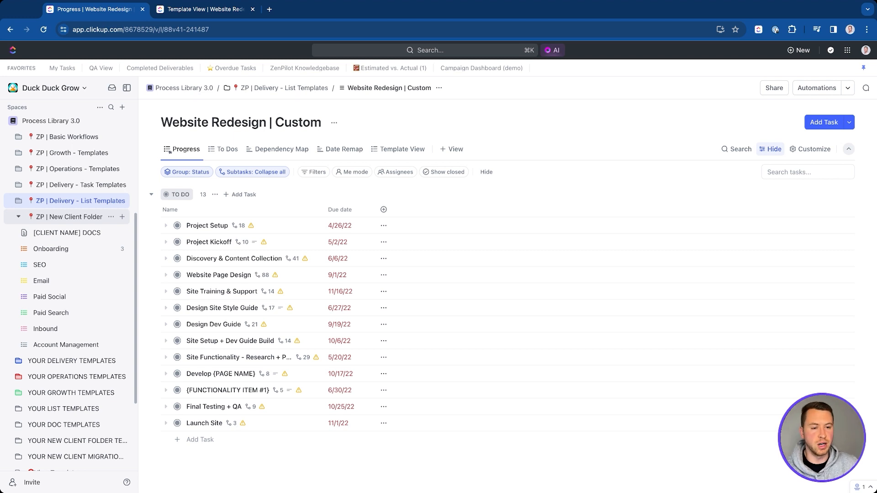
Step: Browse the folder's Onboarding, SEO, Email and Paid Social lists and [CLIENT NAME] DOCS, ending on Onboarding
left_click(85, 222)
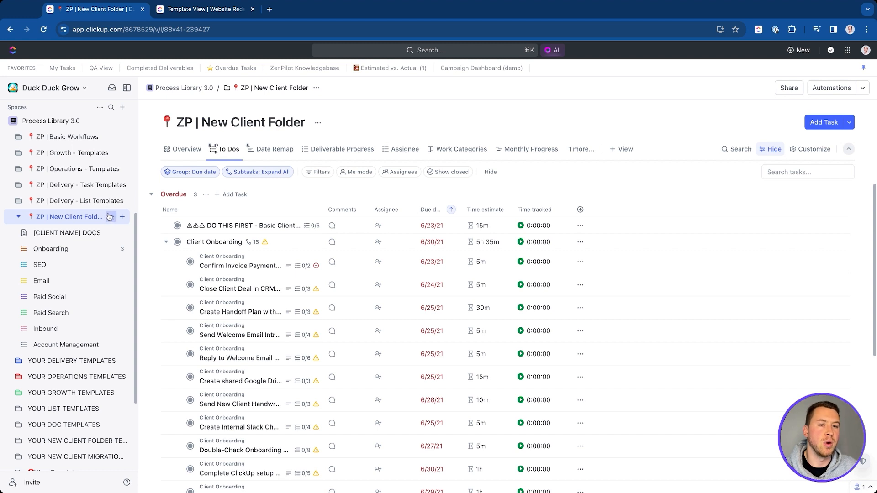
left_click(73, 249)
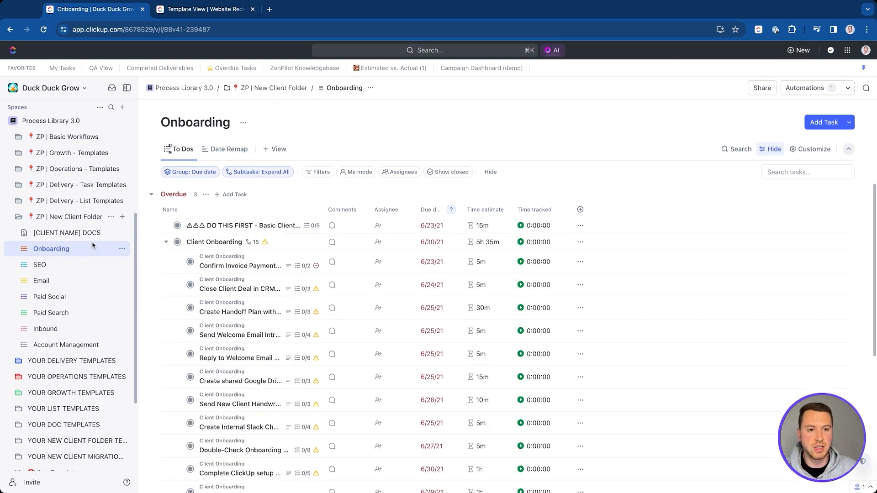
left_click(77, 265)
left_click(69, 282)
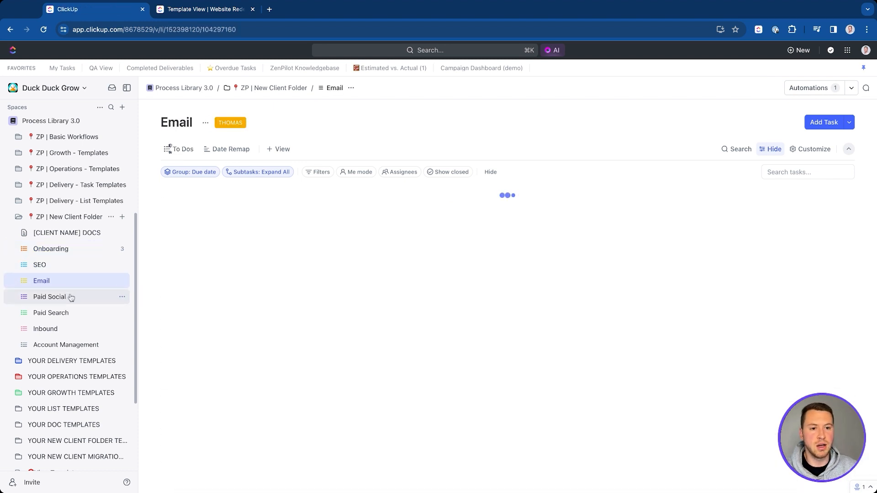
left_click(71, 298)
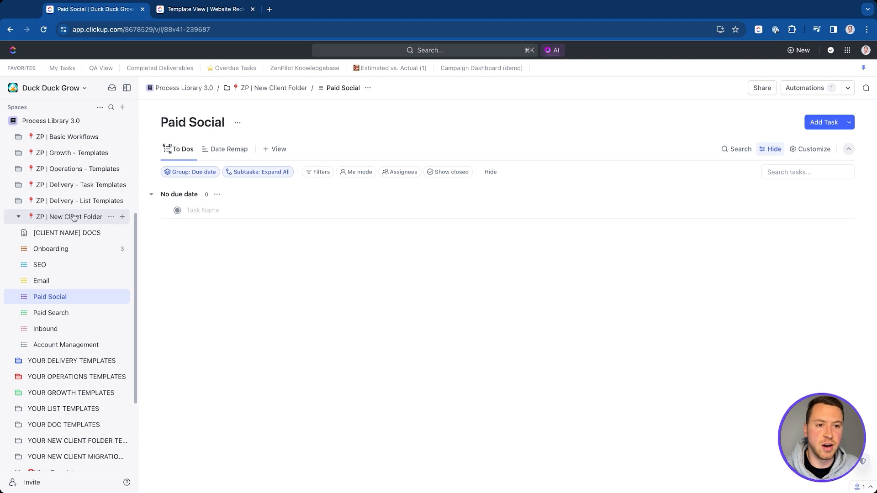
left_click(69, 232)
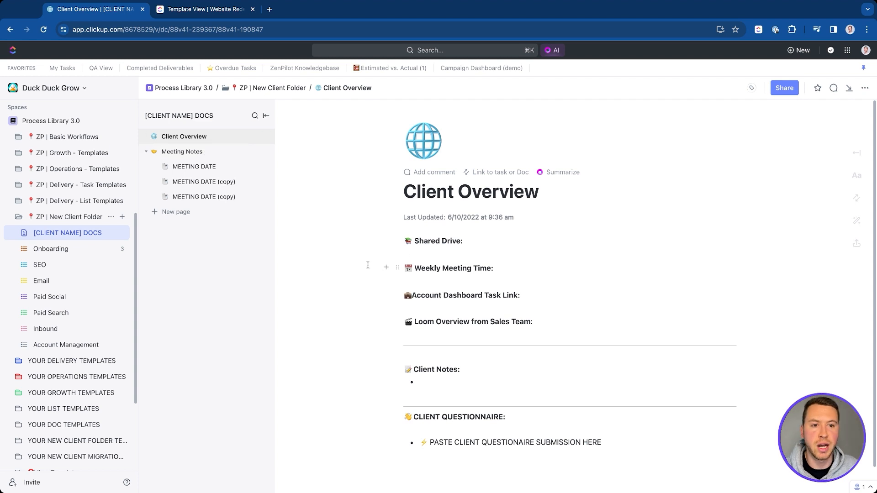
left_click(74, 249)
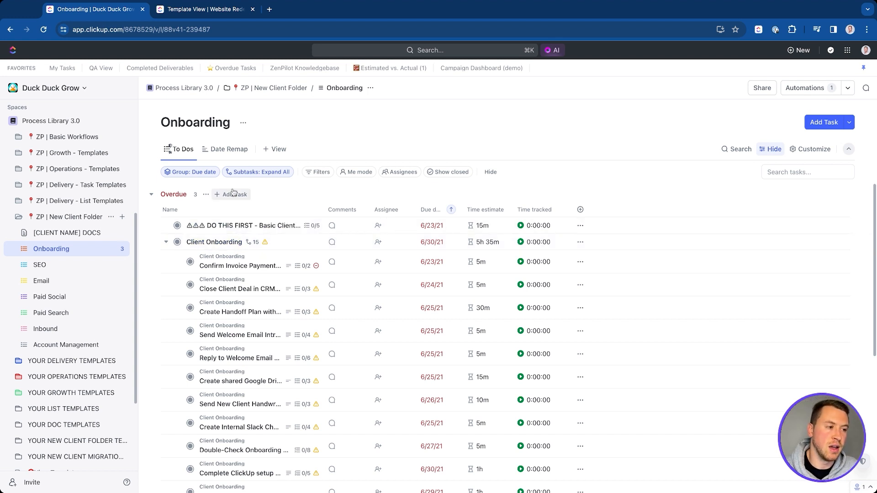
Step: Check ZP | New Client Folder's template options, then open the folder's own To Dos view
left_click(111, 217)
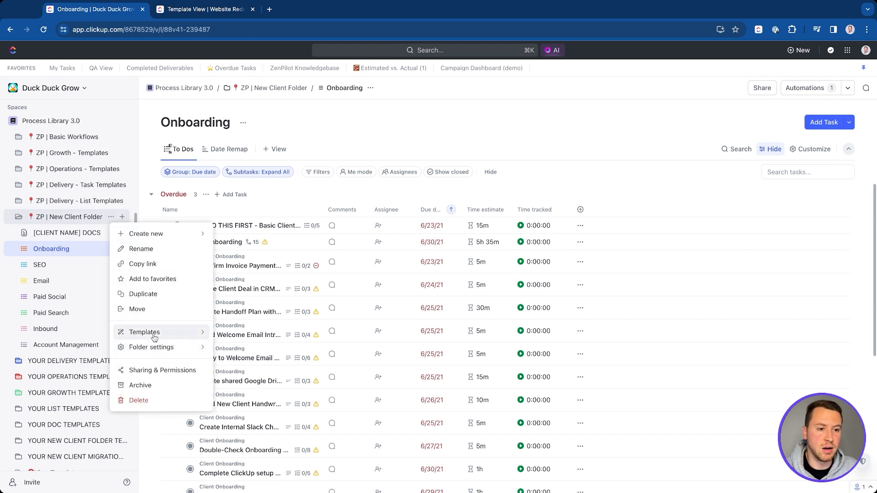
mouse_move(157, 337)
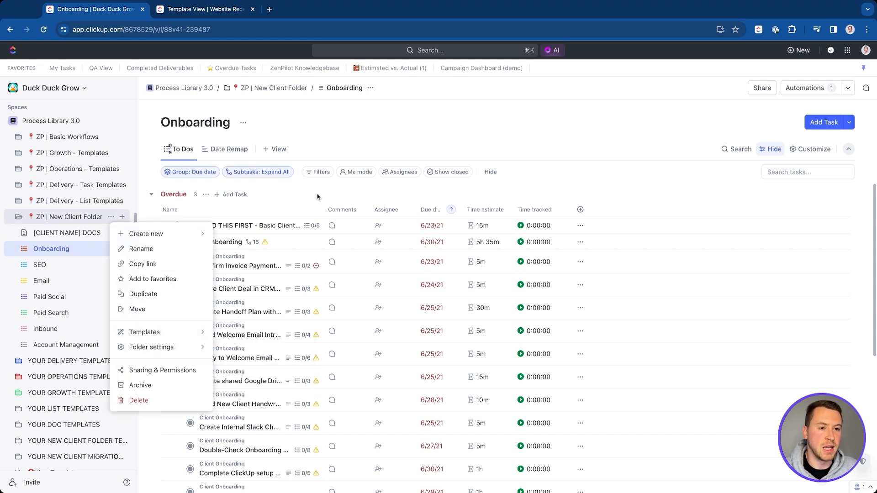
left_click(295, 207)
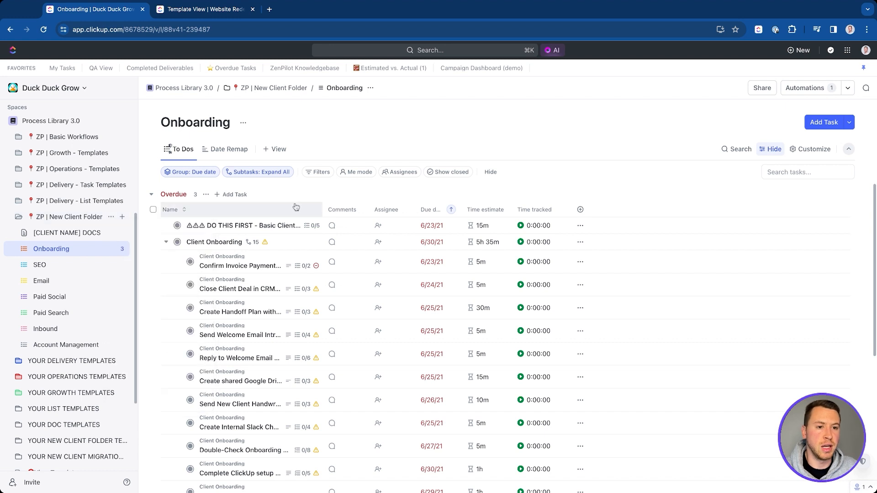
left_click(75, 219)
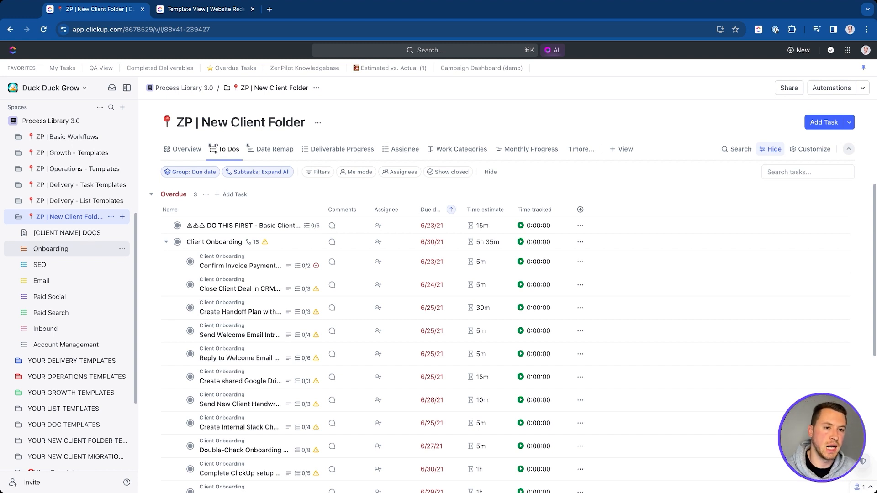
Step: Collapse ZP | New Client Folder and glance at the Process Library 3.0 space settings
left_click(66, 215)
scroll(68, 214, "up", 4)
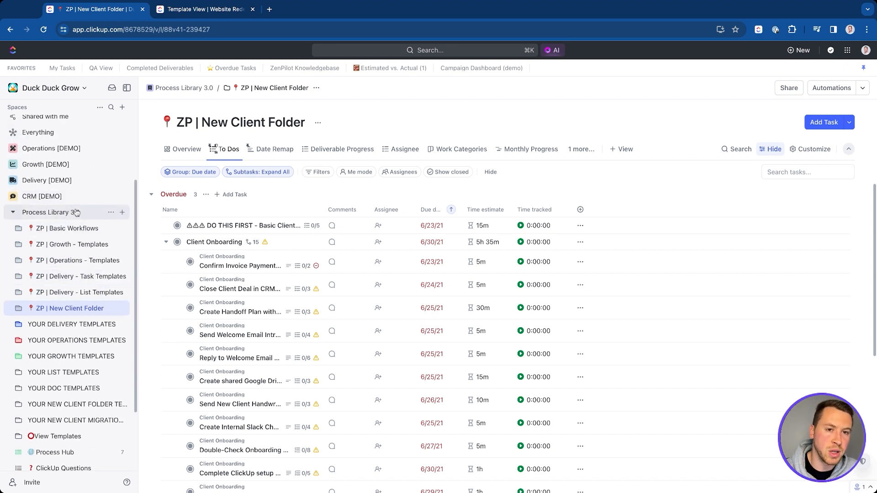
left_click(112, 212)
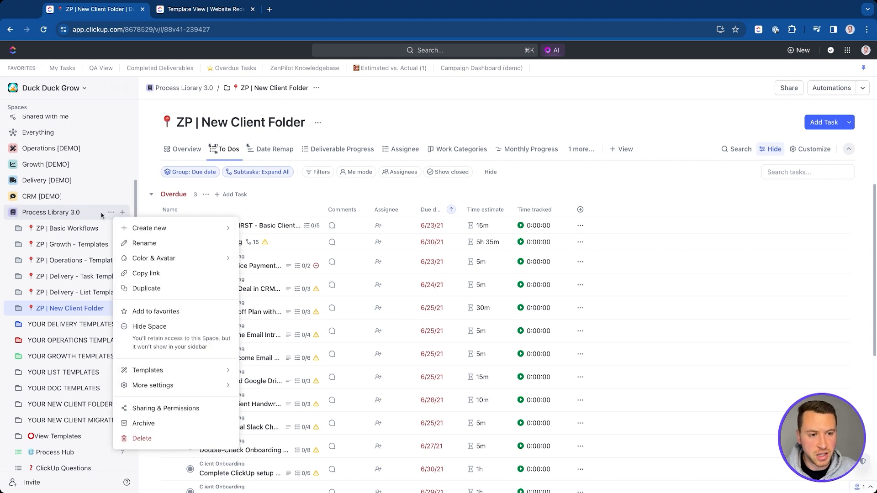
left_click(110, 212)
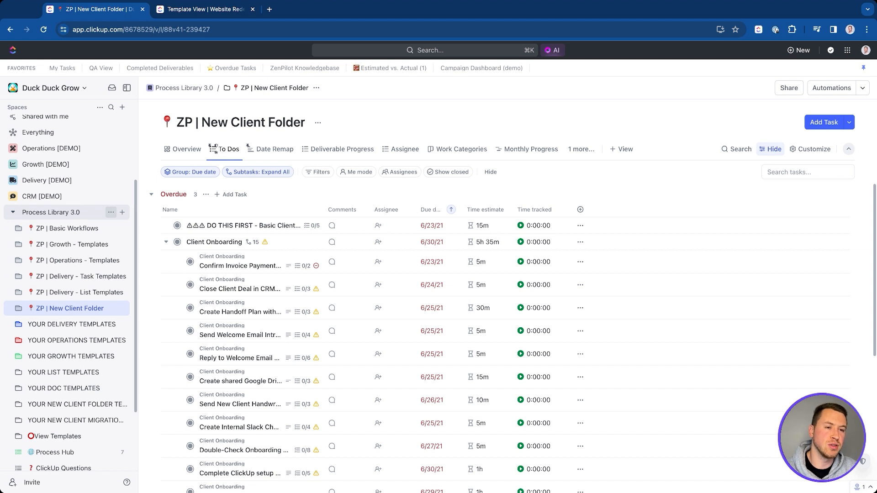
Step: Expand the Growth [DEMO] space and look over its space settings menu
scroll(69, 211, "up", 2)
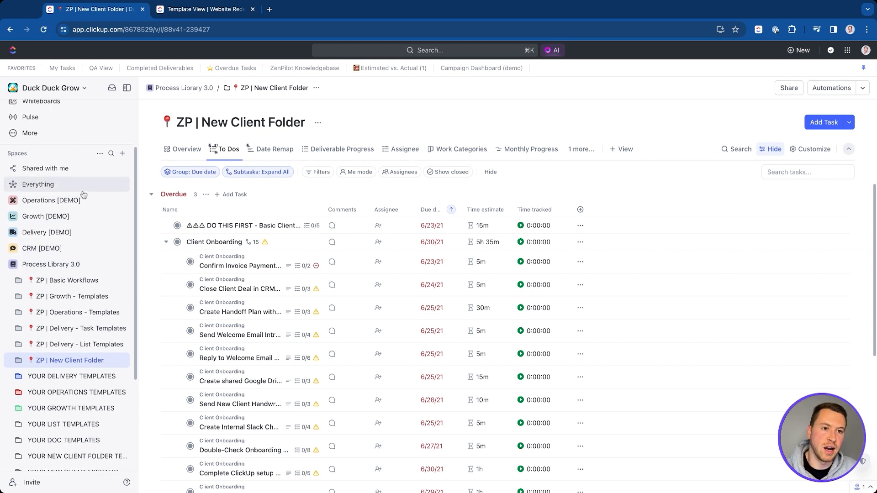
left_click(14, 216)
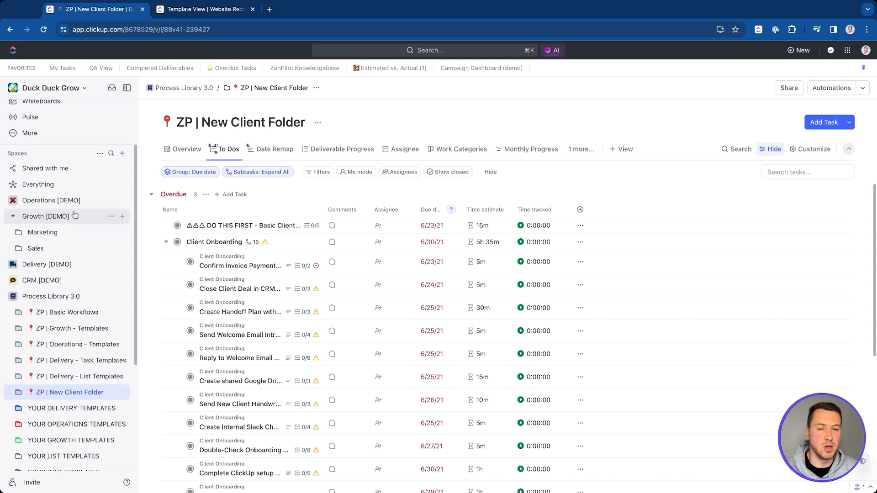
left_click(111, 217)
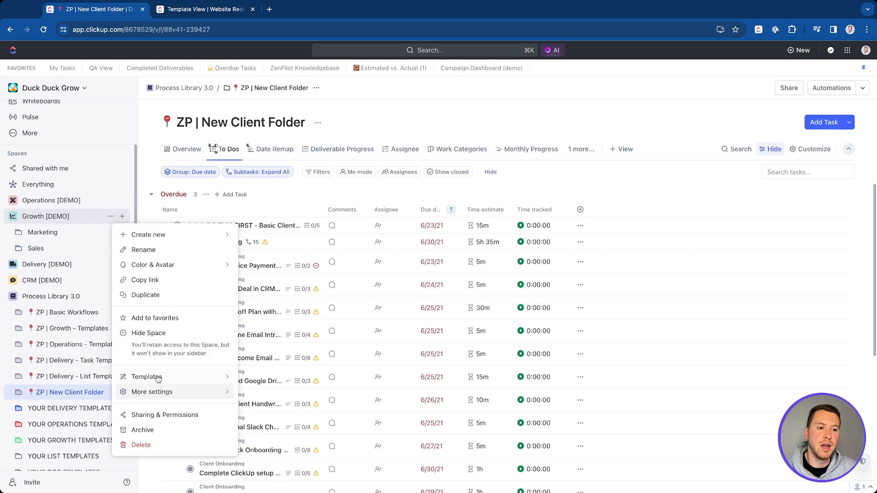
left_click(34, 240)
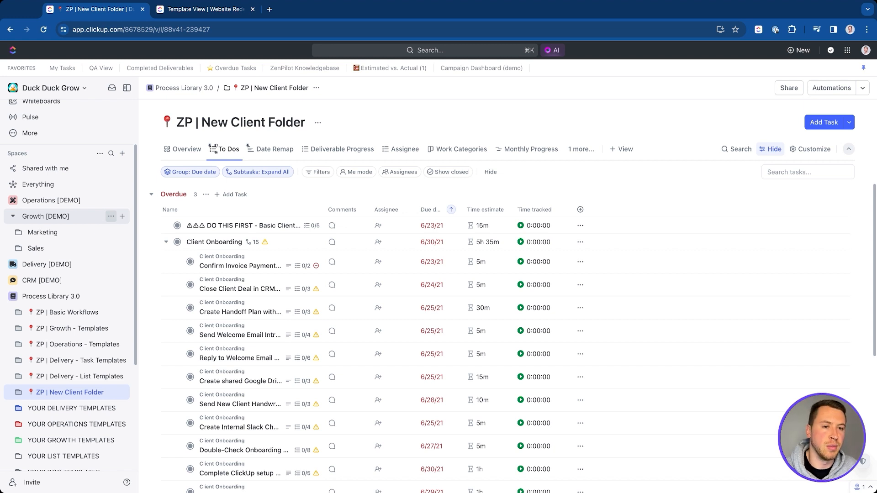
Step: Collapse Growth [DEMO] and expand the ZP | Delivery - Task Templates folder
left_click(13, 216)
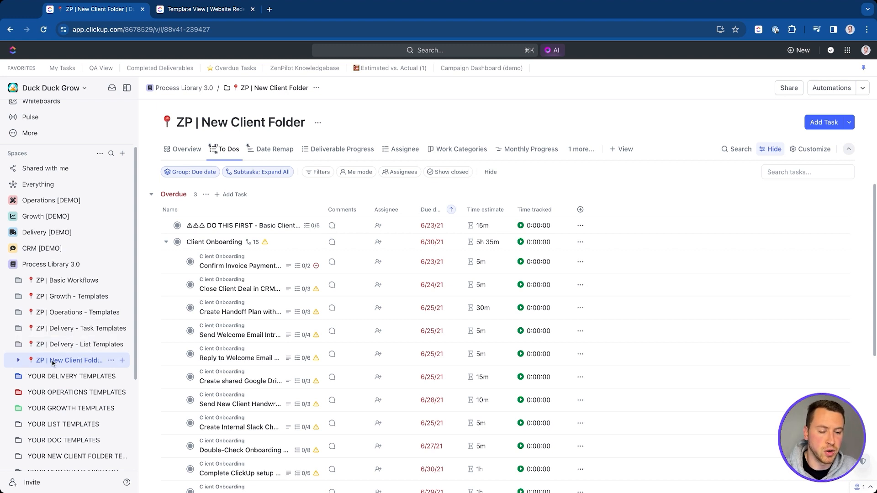
scroll(42, 340, "down", 1)
scroll(42, 341, "down", 1)
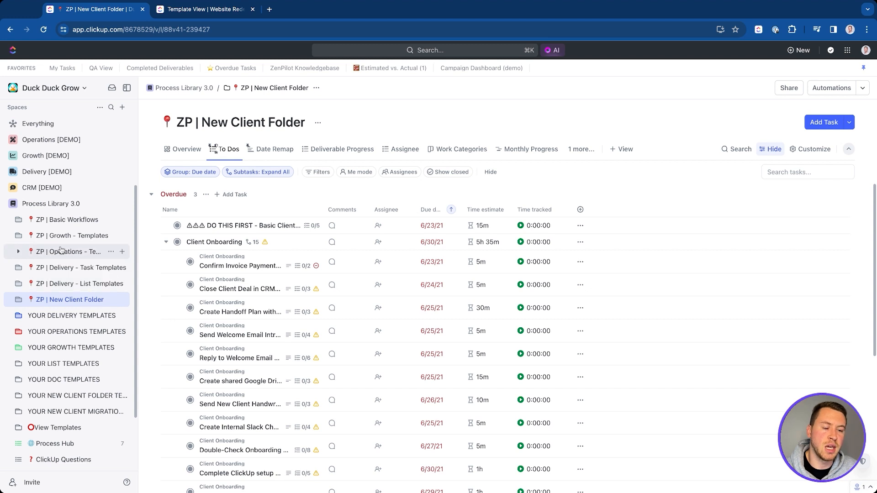
left_click(18, 267)
scroll(53, 307, "down", 3)
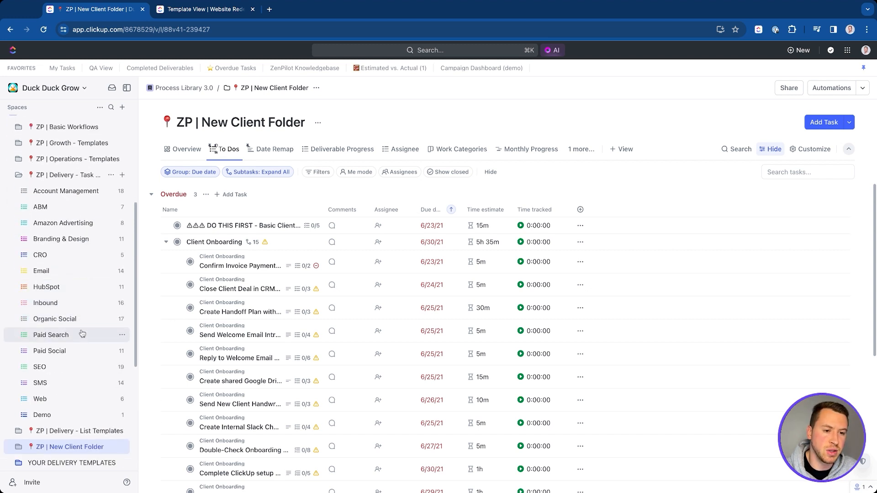
Step: In the Inbound list, expand the Blog task and open 'Write blog outline / interview guide'
left_click(63, 304)
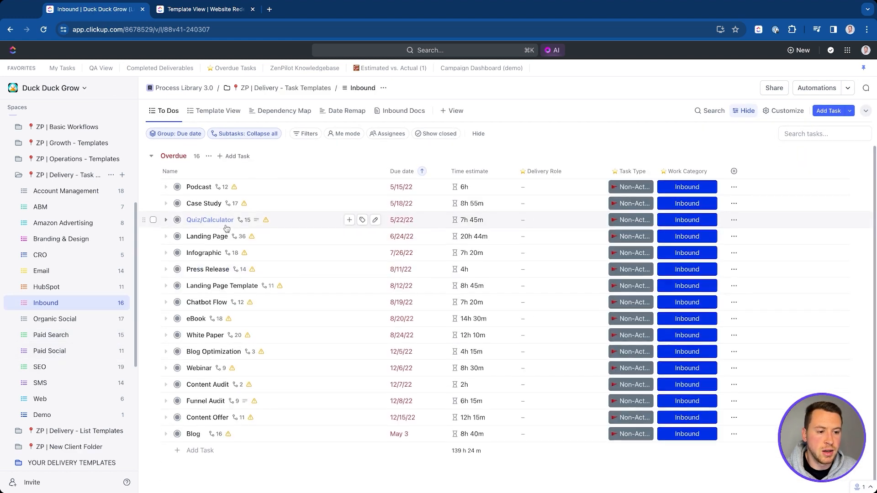
left_click(166, 434)
scroll(178, 429, "down", 1)
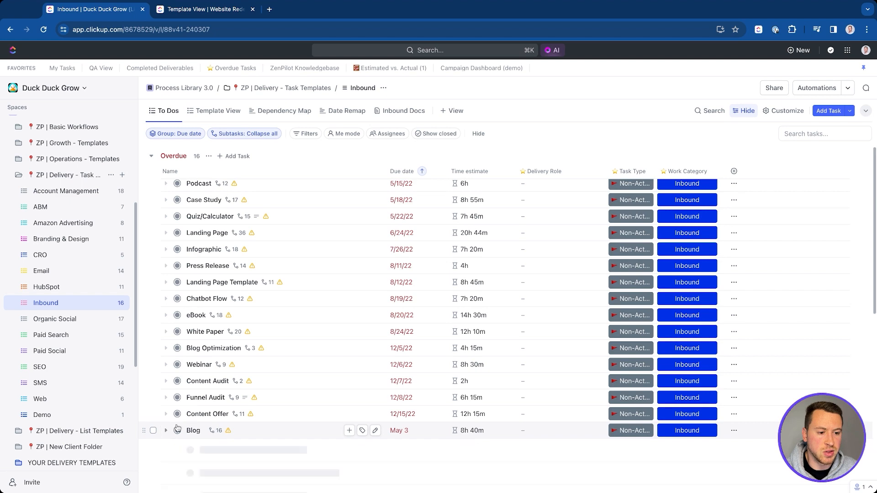
scroll(217, 400, "down", 2)
left_click(221, 378)
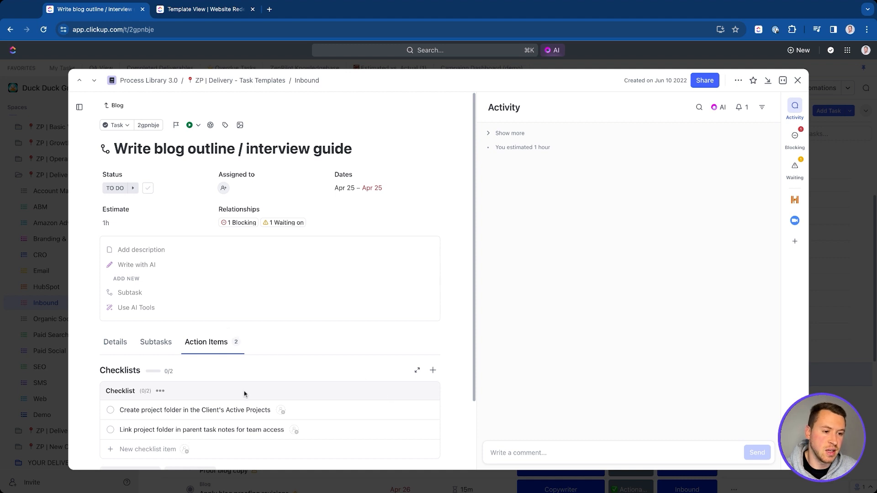
left_click(159, 392)
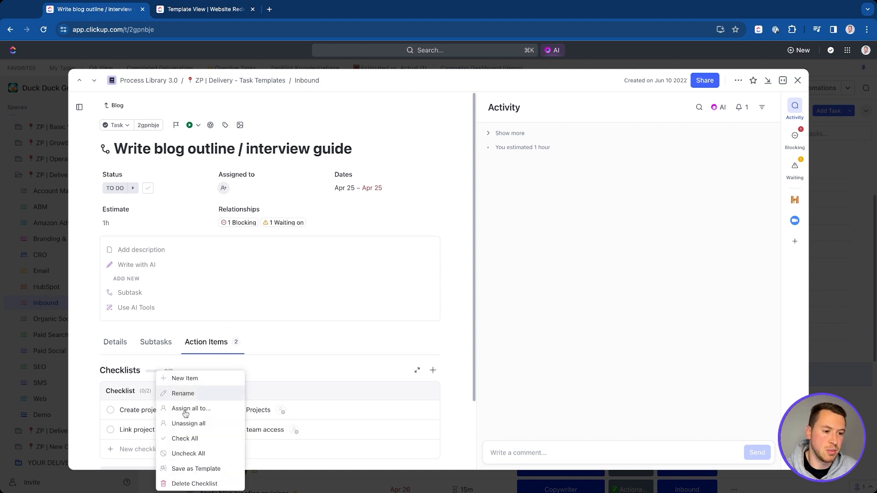
left_click(331, 350)
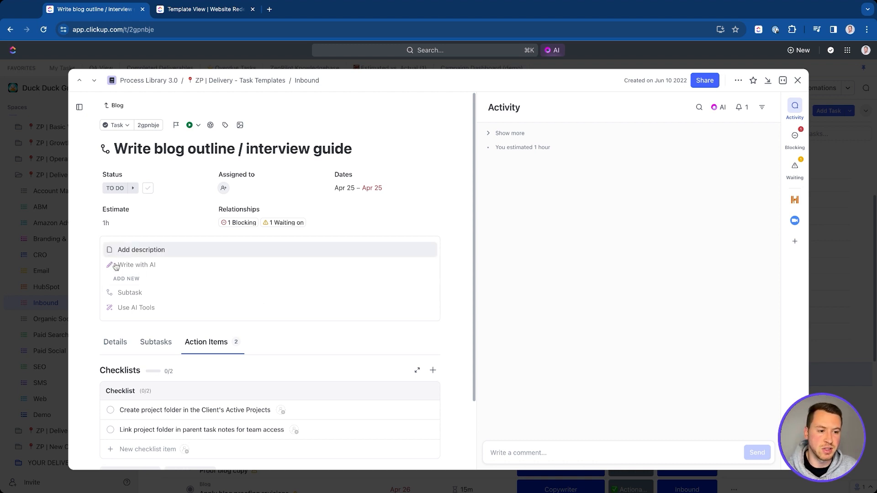
left_click(160, 391)
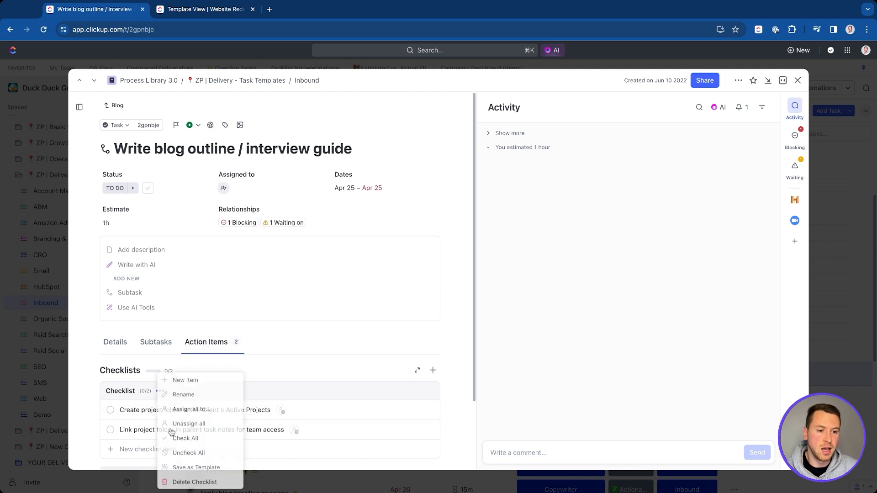
left_click(322, 363)
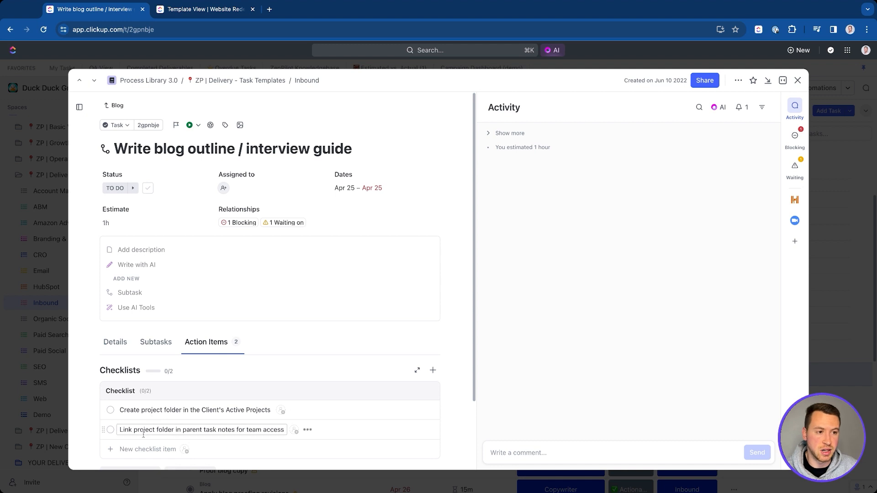
scroll(166, 396, "down", 3)
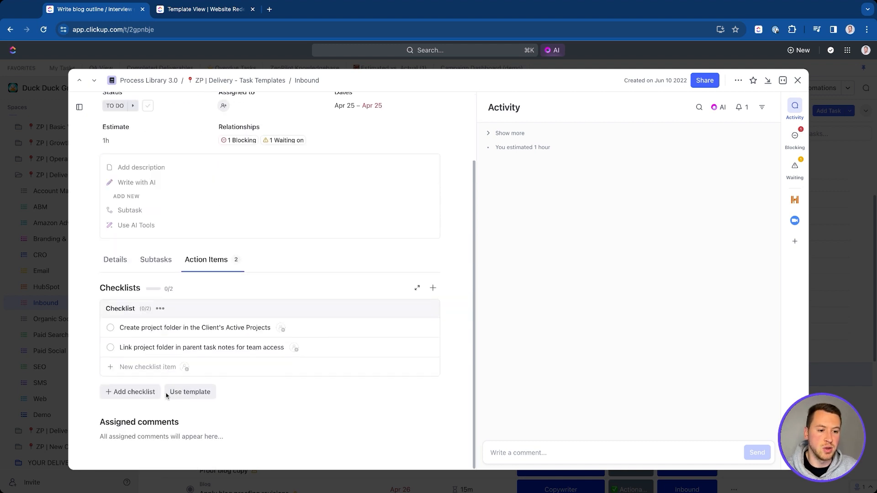
left_click(196, 401)
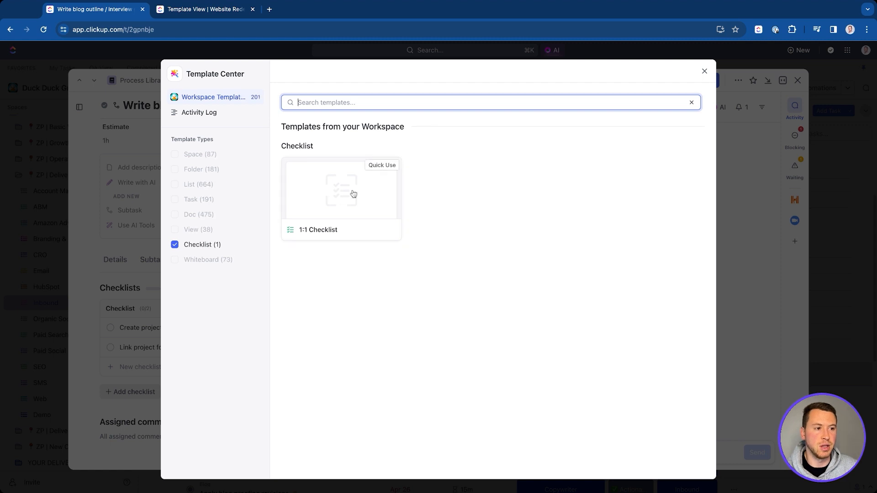
left_click(702, 73)
left_click(798, 80)
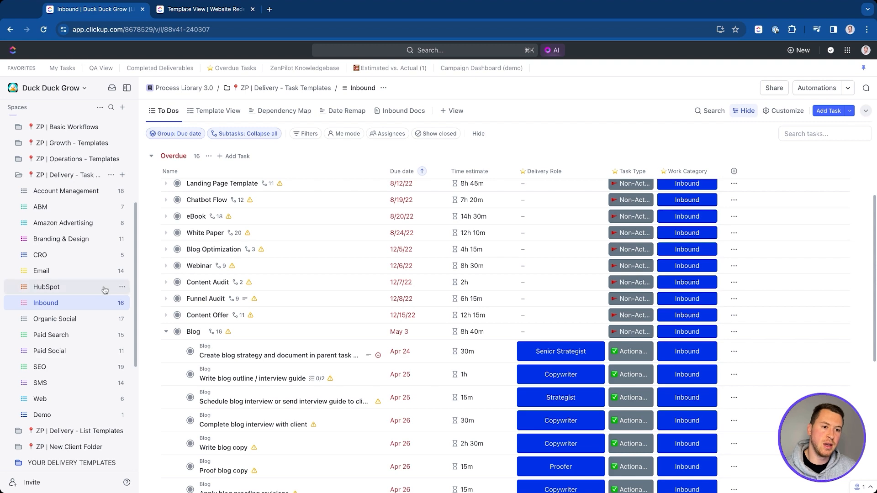
Step: Expand the View Templates folder in the sidebar and open its Delivery list
scroll(73, 342, "down", 5)
scroll(73, 341, "down", 5)
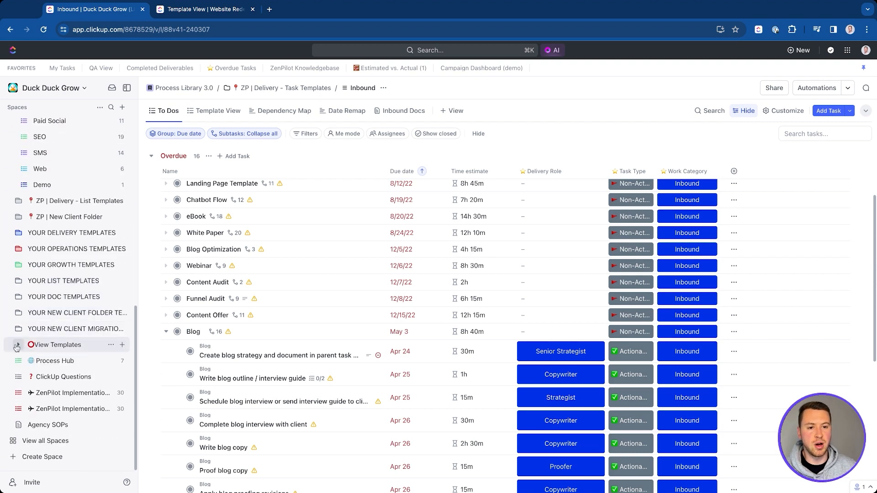
scroll(68, 281, "up", 3)
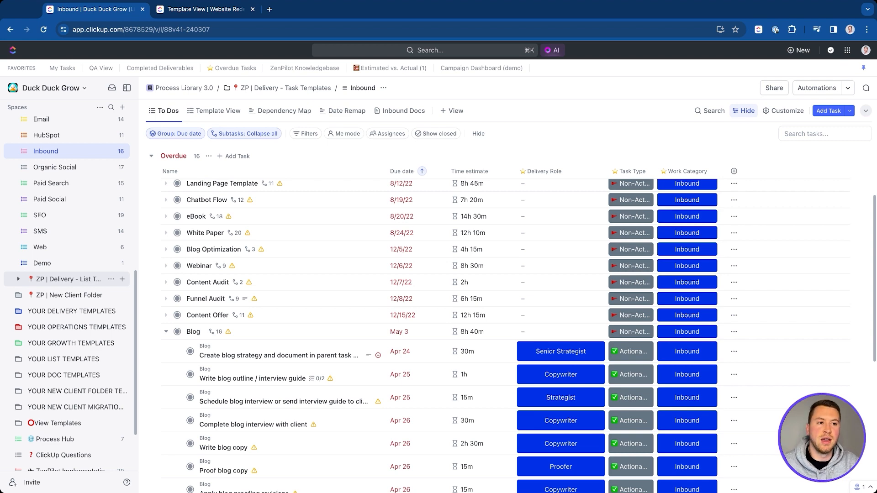
scroll(21, 319, "down", 3)
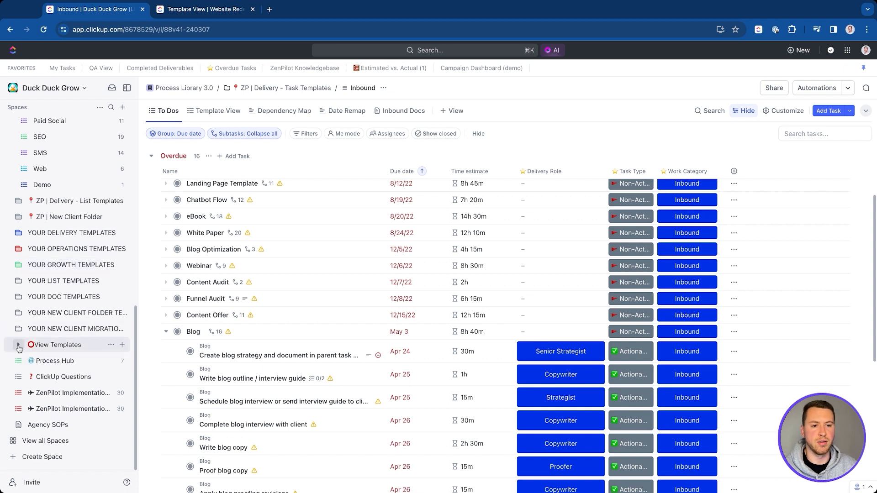
left_click(19, 348)
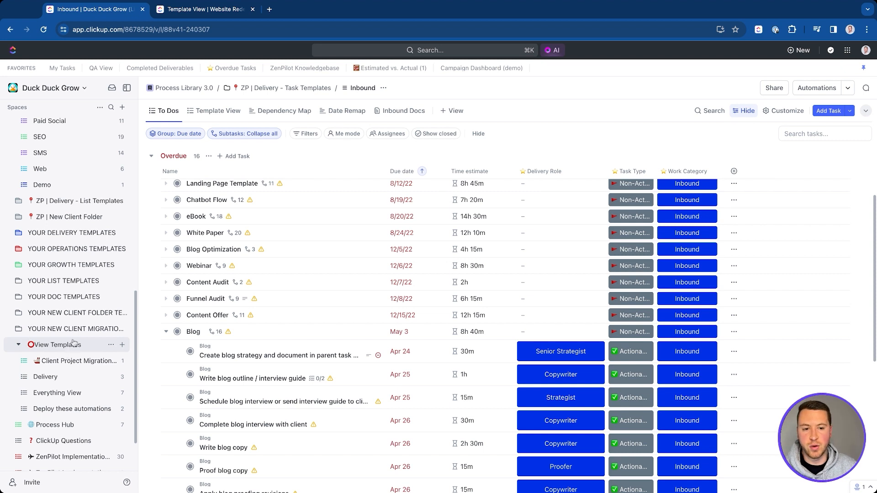
left_click(62, 379)
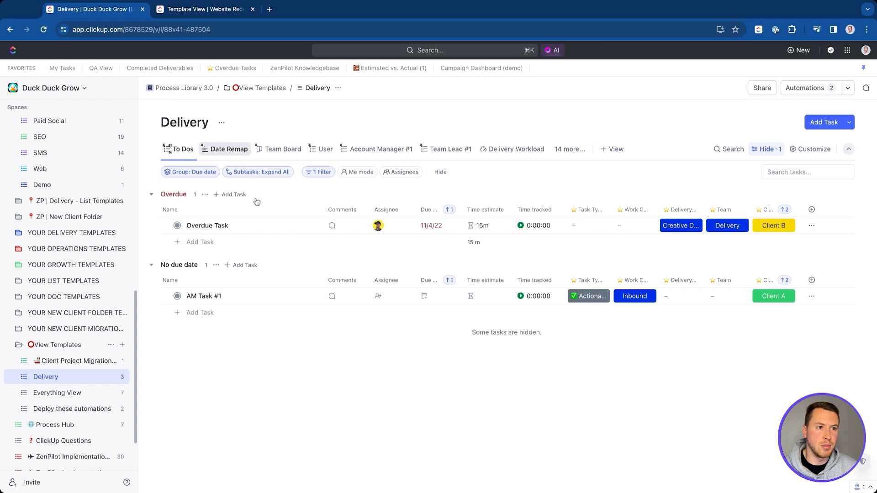
Step: Switch to the Date Remap Gantt view and look over its customization and view options
left_click(229, 149)
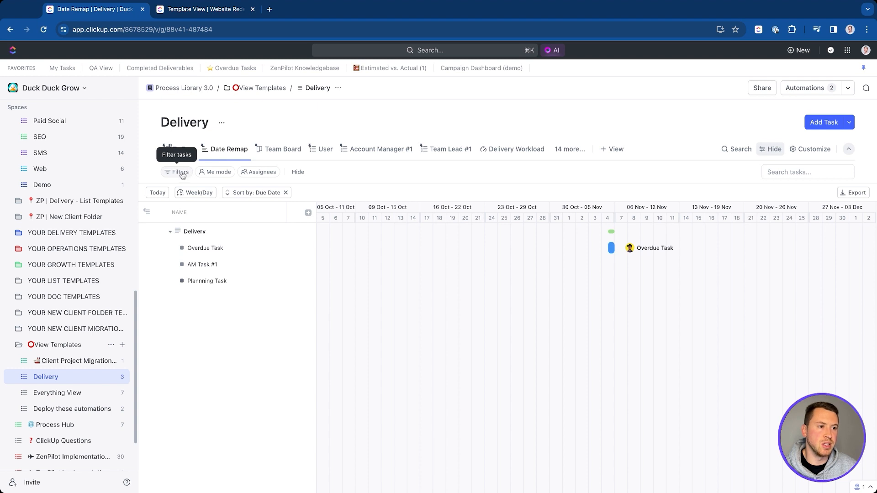
left_click(810, 148)
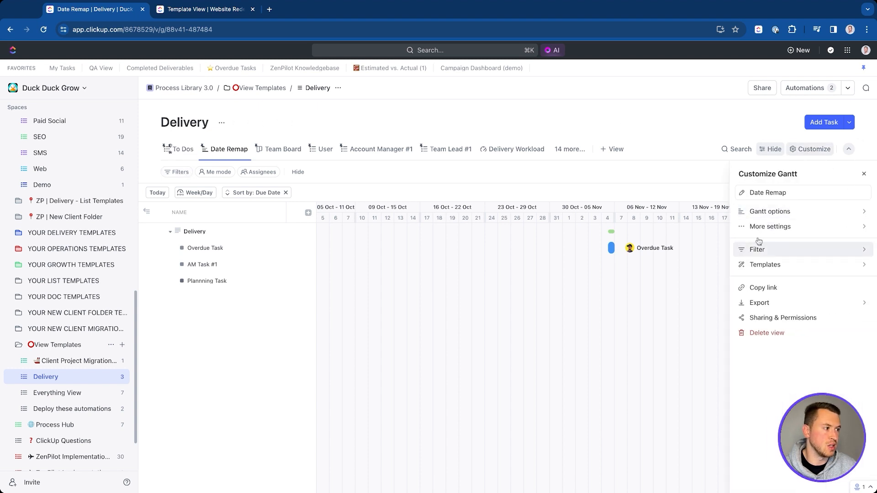
left_click(213, 153)
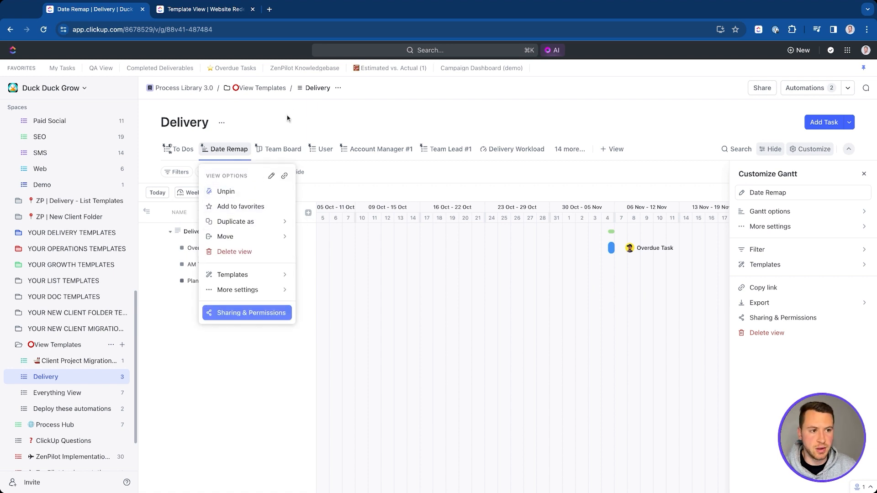
left_click(227, 154)
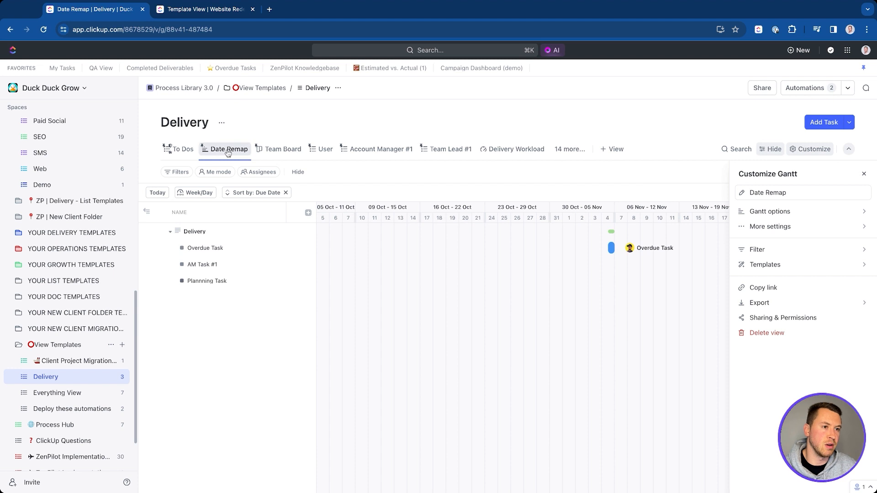
Step: Save the Date Remap view as a template named 'Date Remap #1', shared with all members
left_click(228, 153)
mouse_move(270, 275)
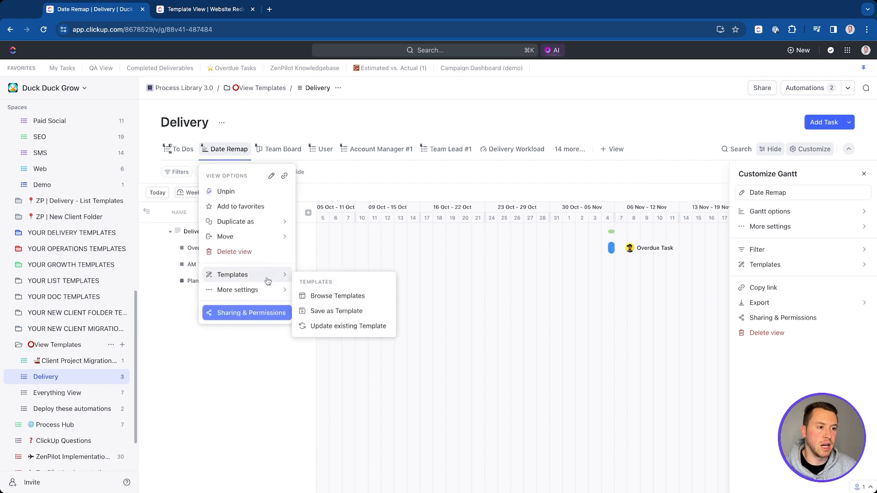
left_click(337, 311)
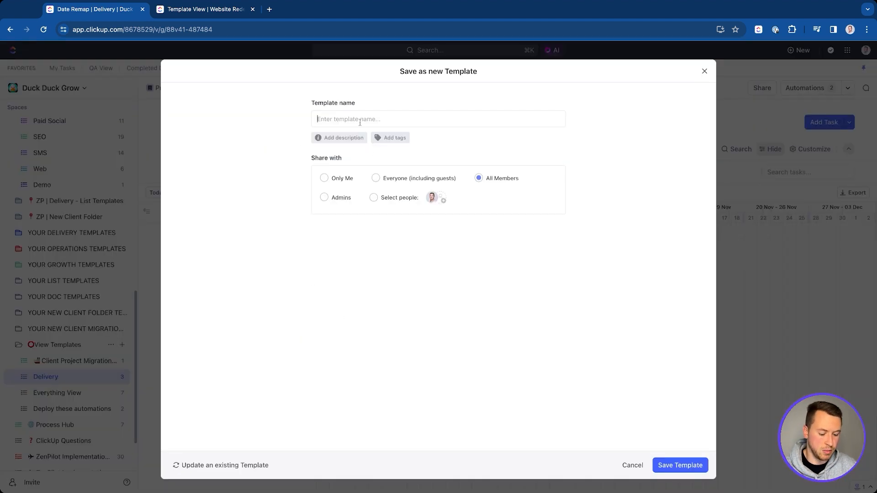
type("Date Remap #1")
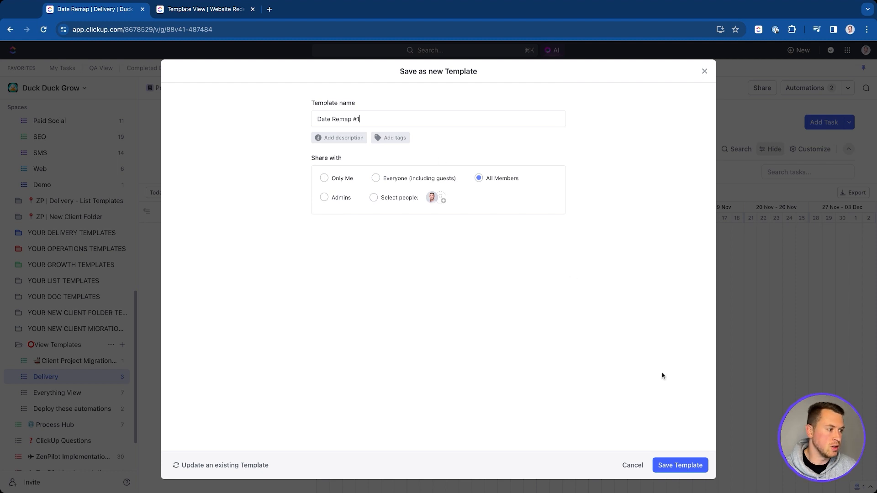
left_click(704, 465)
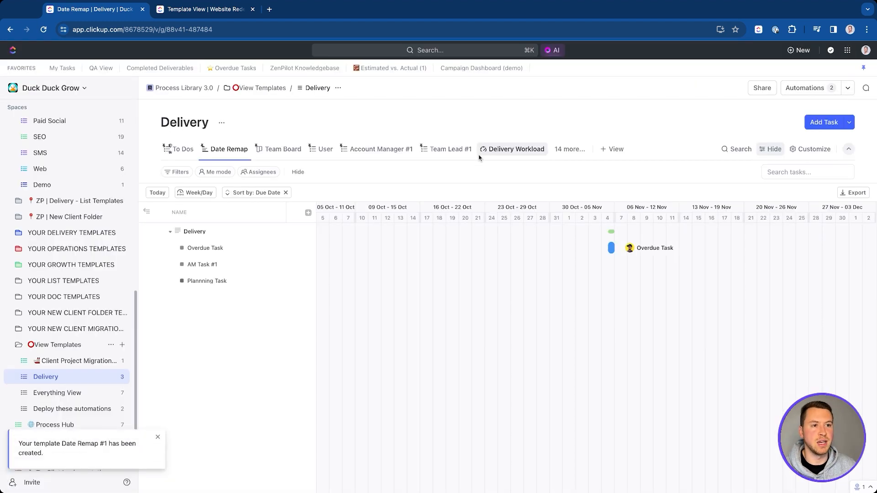
scroll(69, 187, "up", 4)
scroll(69, 188, "up", 5)
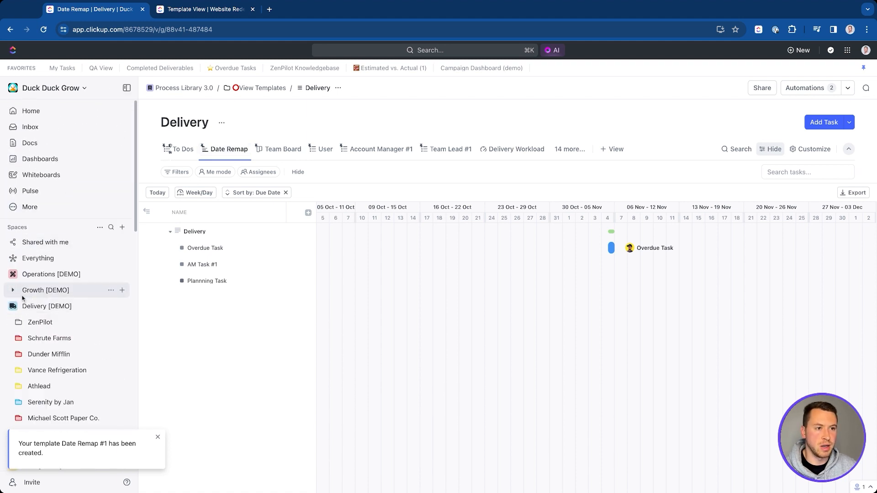
Step: Add a new Gantt view to the ZenPilot client folder
left_click(40, 322)
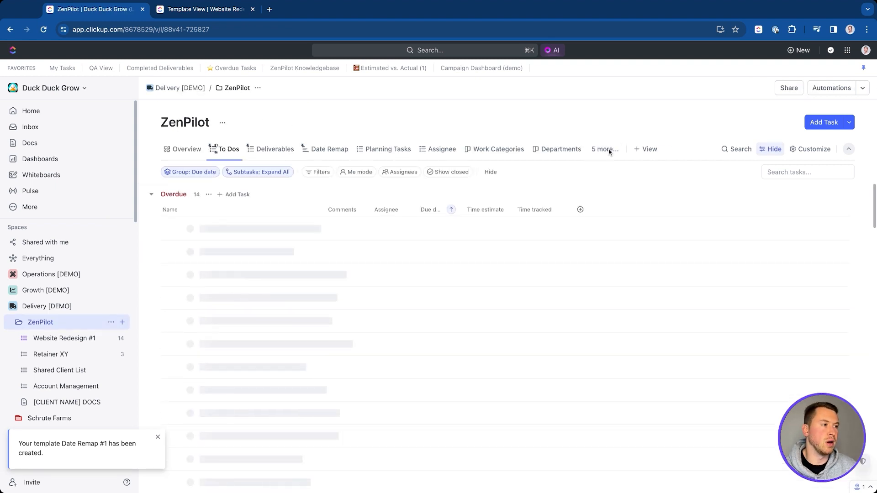
left_click(648, 150)
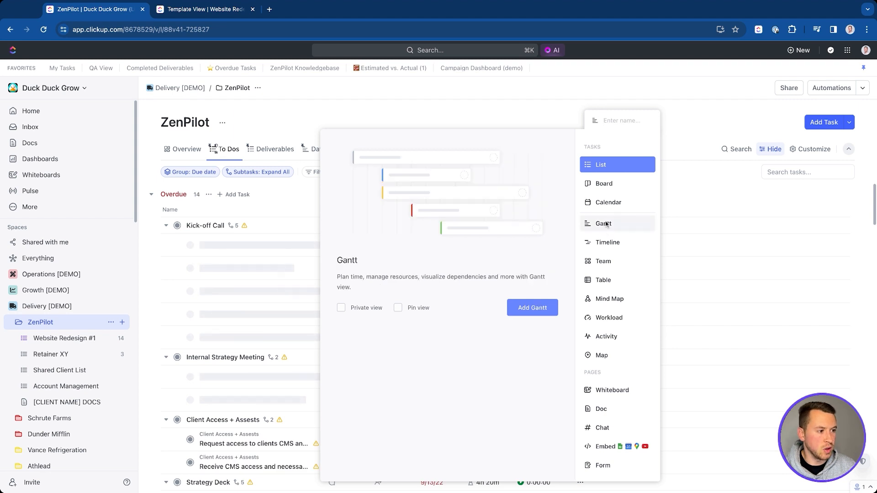
left_click(604, 223)
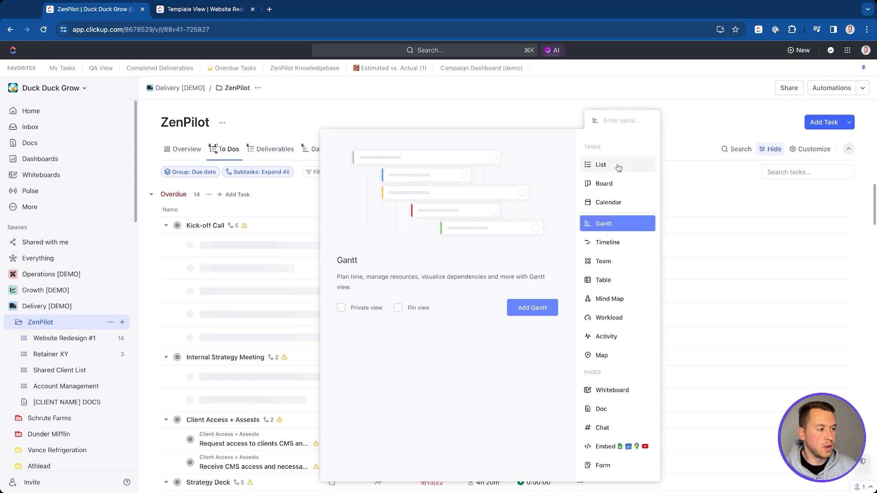
left_click(533, 308)
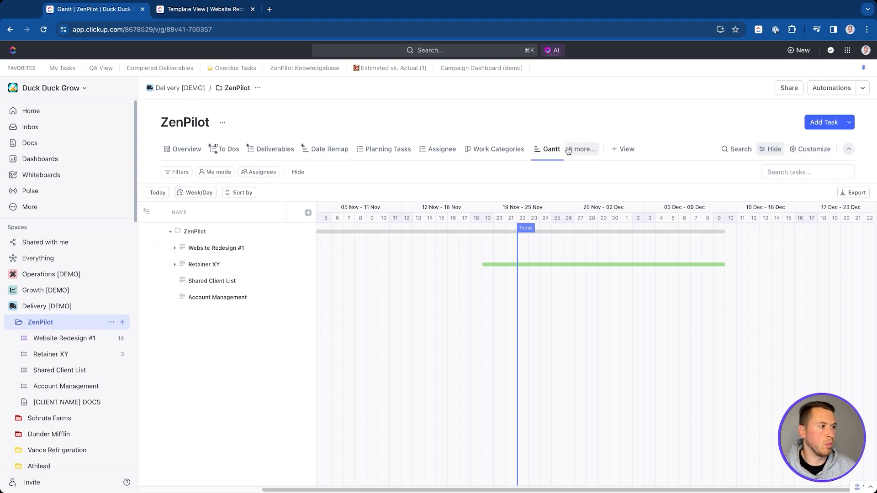
Step: Apply the saved 'Date Remap #1' view template to the new Gantt view
left_click(552, 148)
mouse_move(589, 278)
left_click(654, 297)
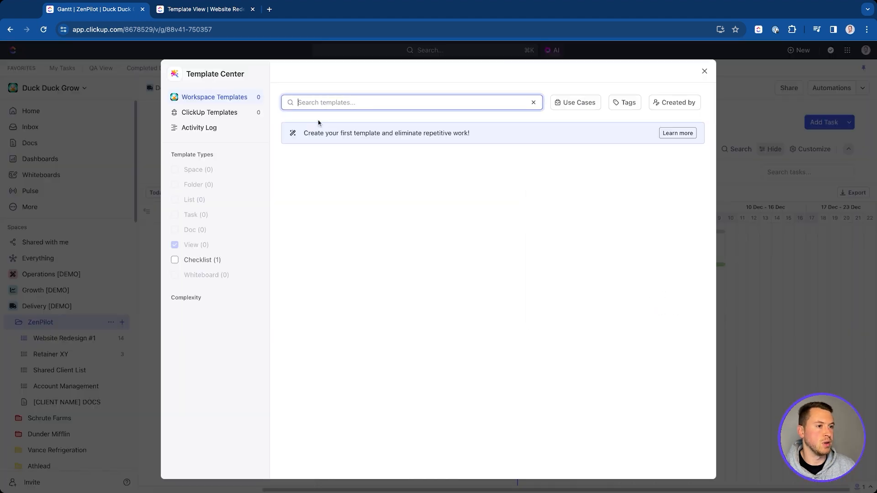
left_click(491, 202)
left_click(481, 232)
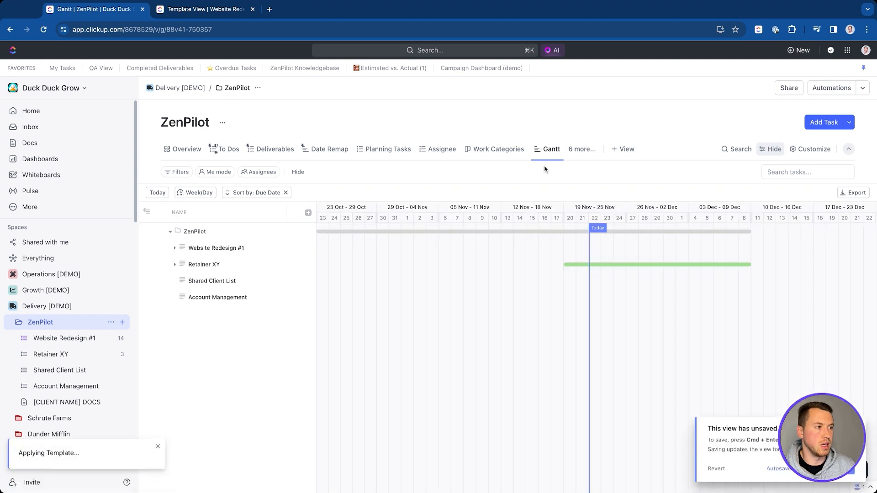
Step: Check the applied view's Gantt timeline display settings, then close the Gantt options
left_click(799, 149)
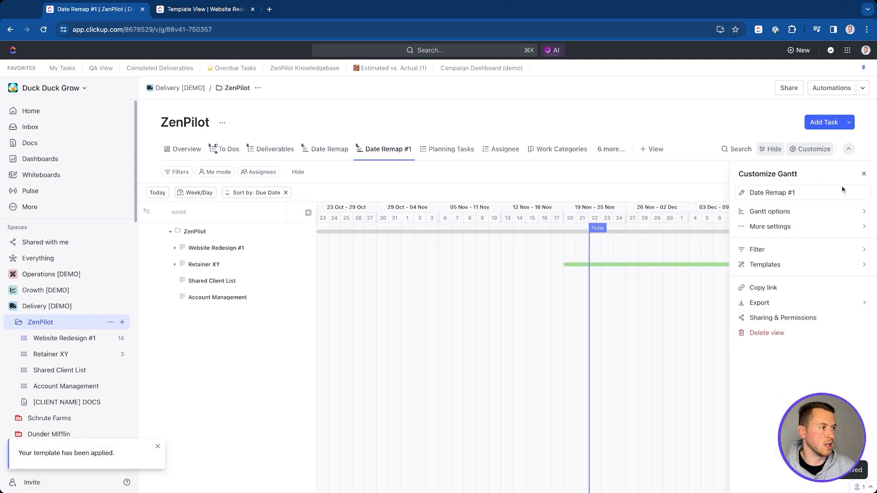
left_click(808, 211)
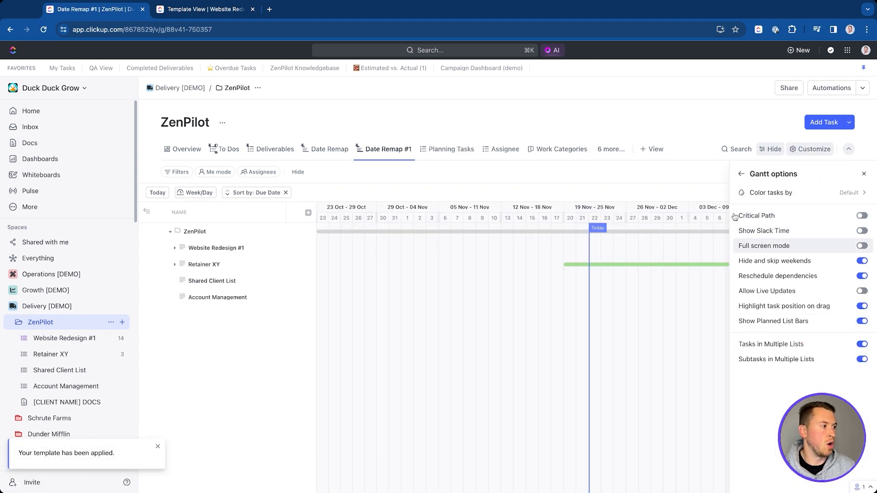
left_click(676, 122)
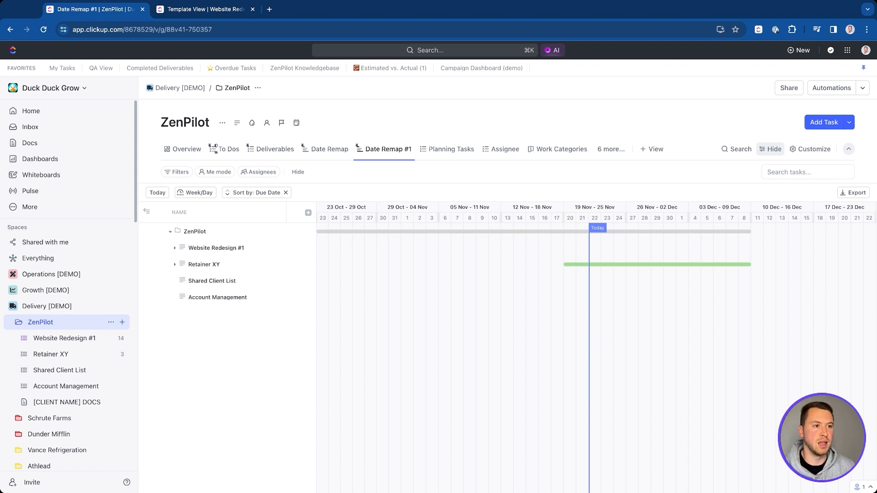
Step: Return to To Dos, rearrange the sidebar spaces, and open the Agency SOPs doc under Process Library 3.0
left_click(229, 149)
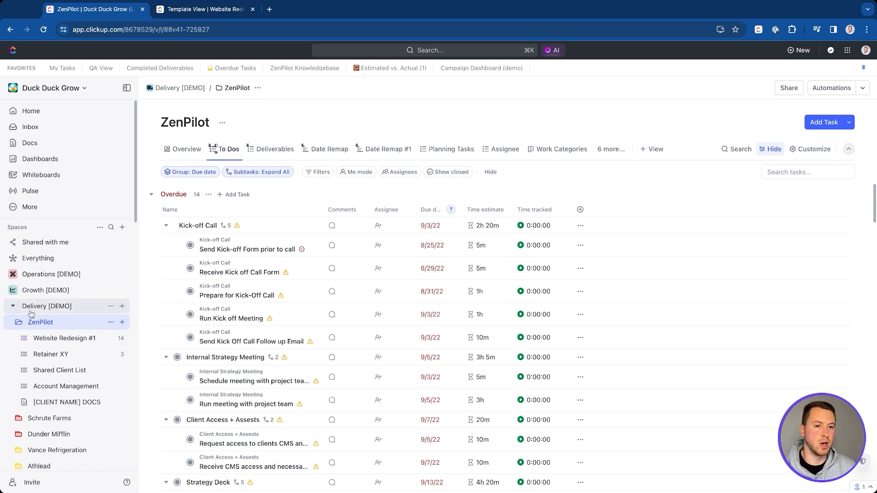
left_click(14, 310)
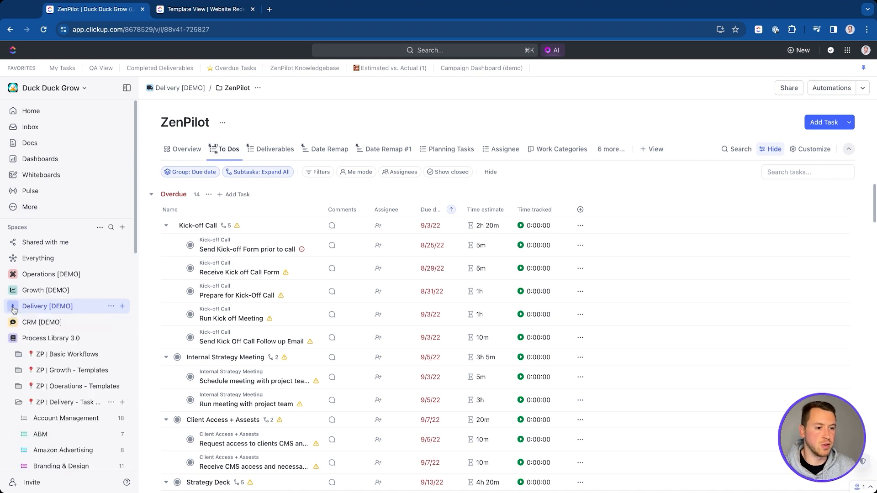
left_click(12, 337)
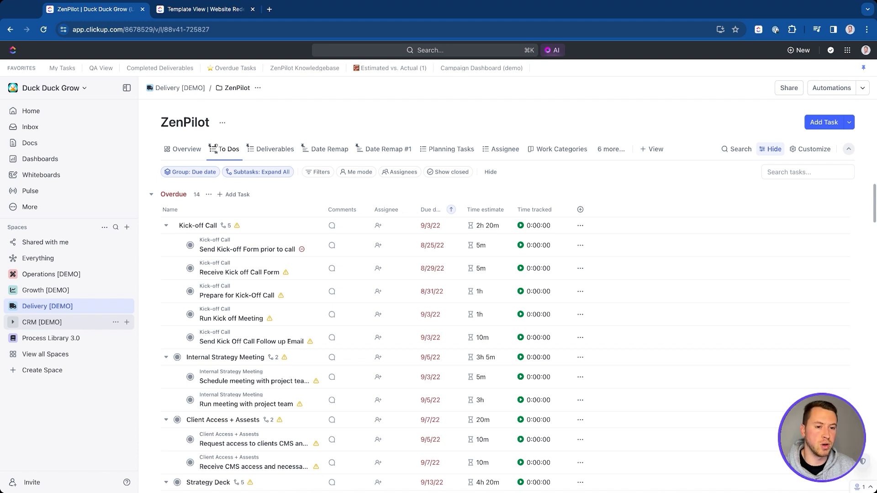
left_click(13, 322)
left_click(13, 306)
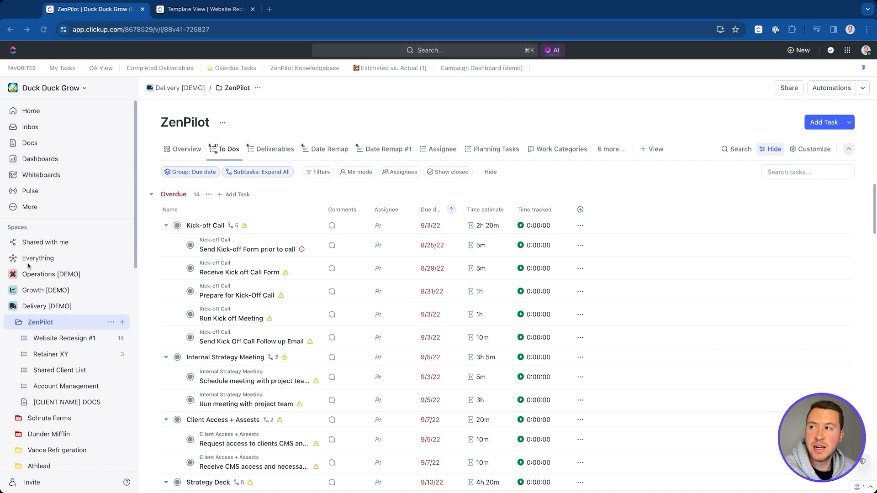
left_click(14, 309)
scroll(46, 342, "down", 5)
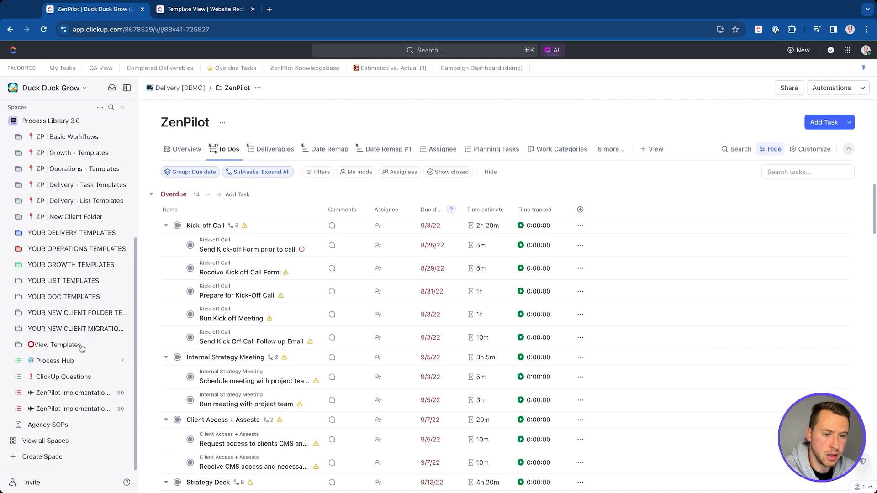
left_click(48, 424)
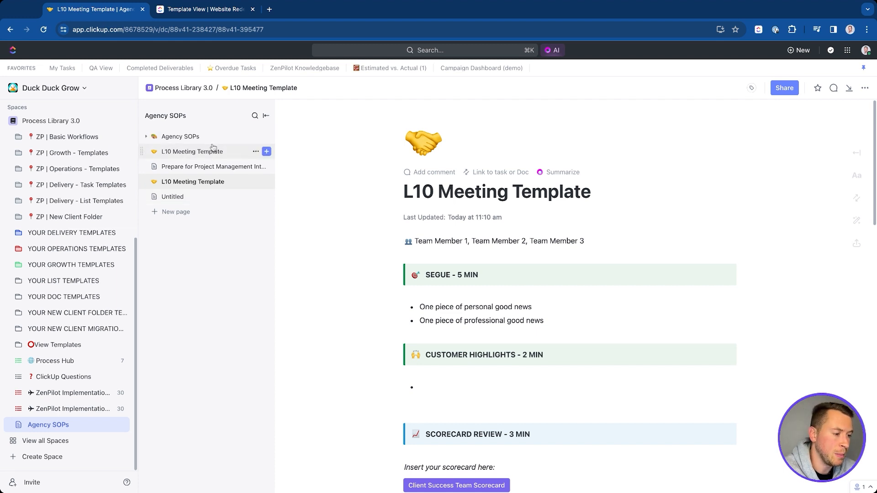
Step: Expand and collapse the Agency SOPs page tree, checking its page actions menu
left_click(147, 136)
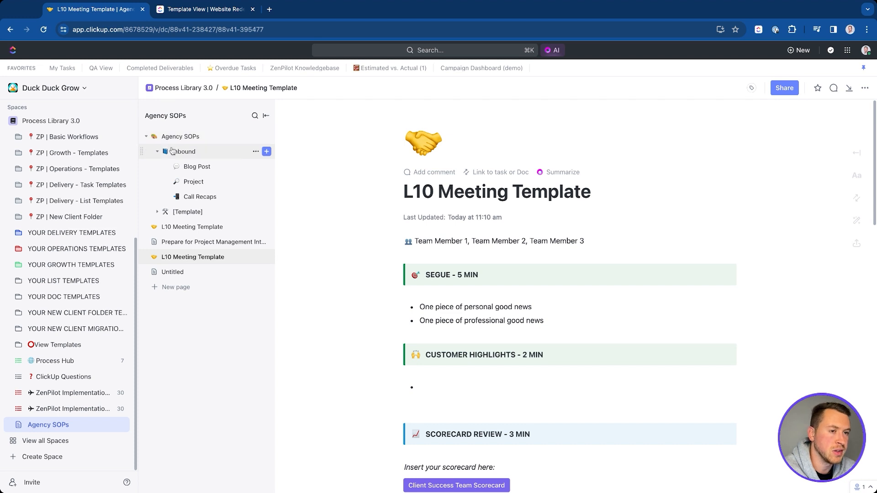
left_click(146, 136)
left_click(146, 137)
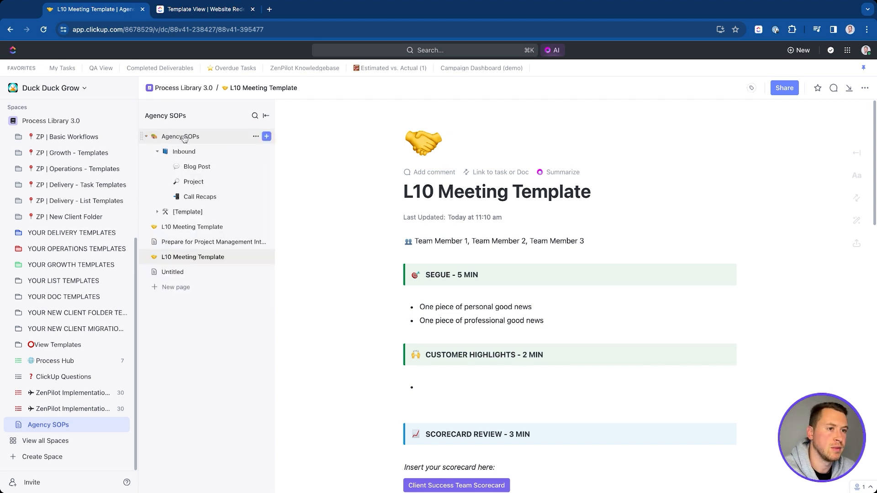
left_click(255, 136)
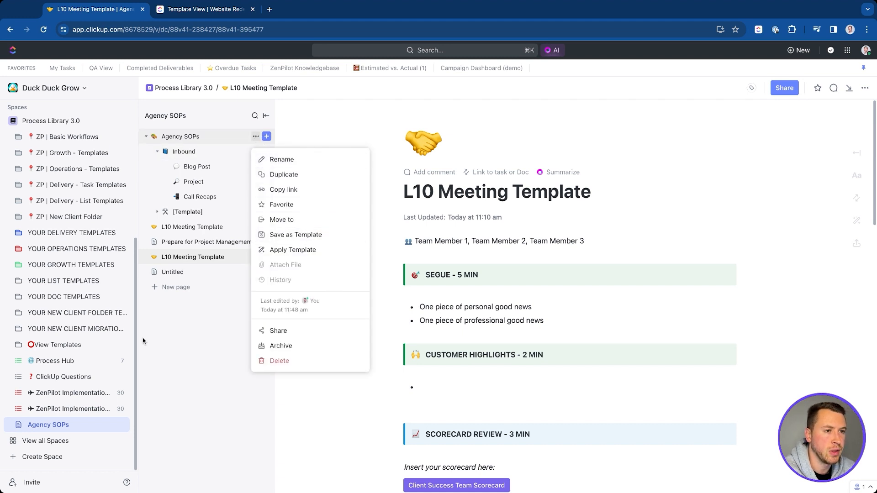
left_click(195, 282)
left_click(146, 136)
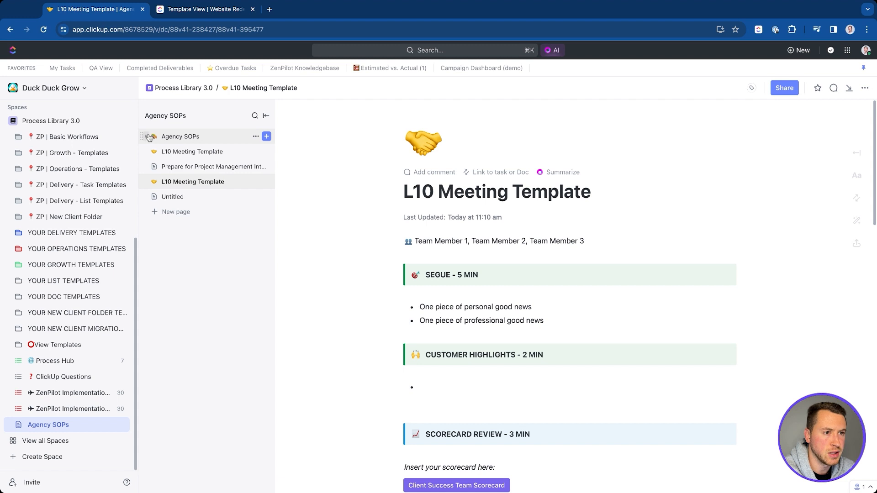
left_click(146, 136)
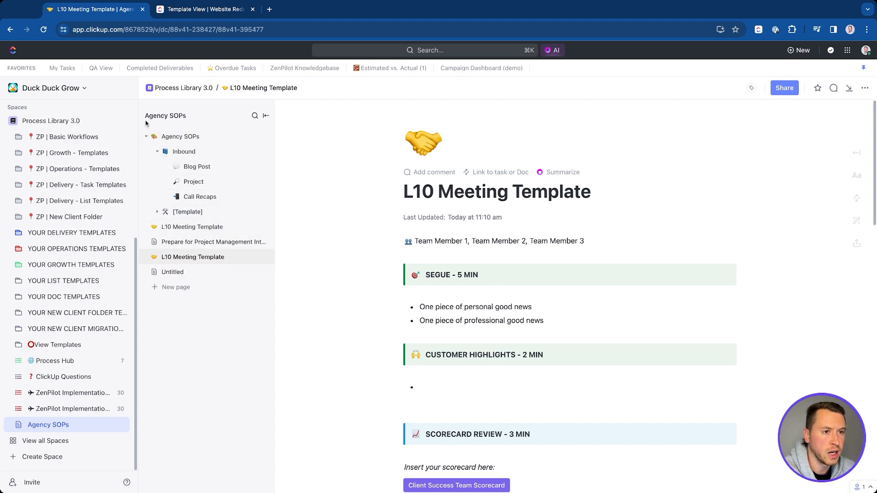
left_click(146, 136)
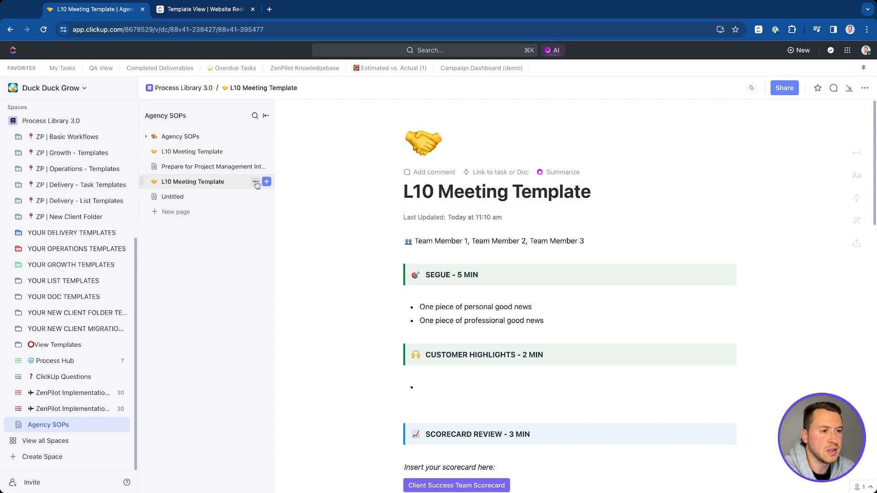
Step: Begin saving the L10 Meeting Template page as a template, cancel, then open the Untitled page
left_click(257, 183)
left_click(293, 279)
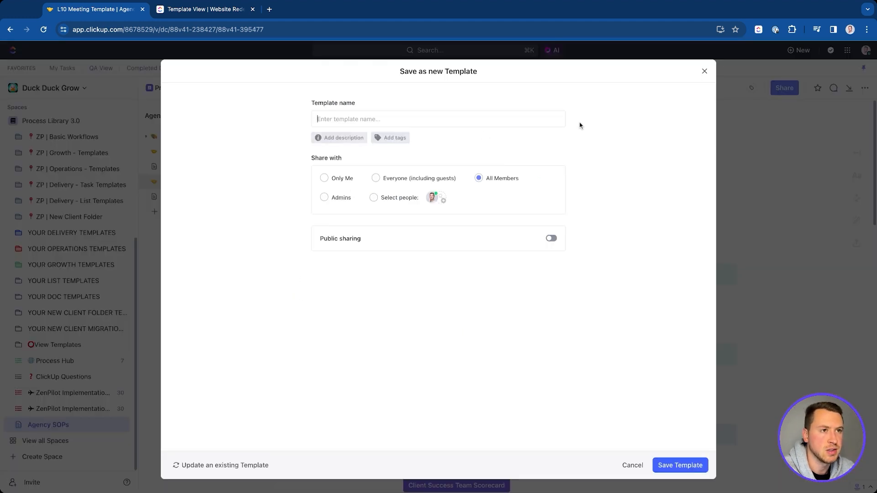
left_click(705, 72)
left_click(193, 196)
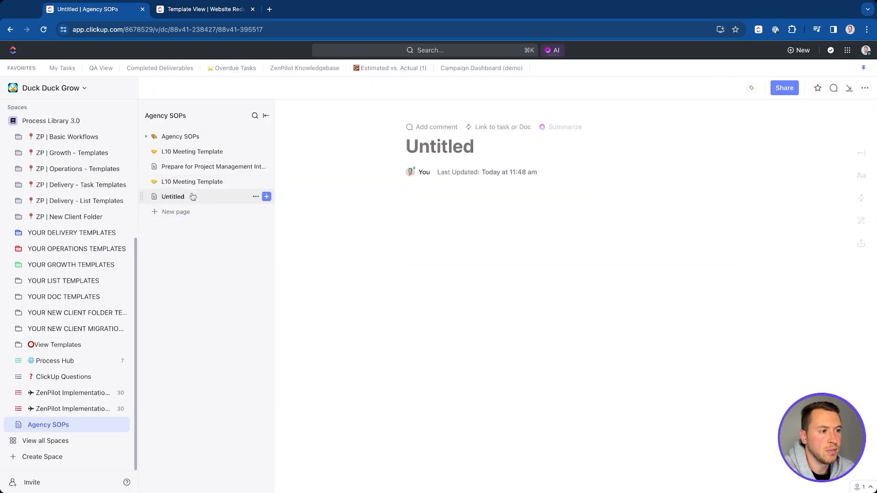
Step: Insert the L10 Meeting Template into the Untitled page via /template, then open the filled page
left_click(447, 200)
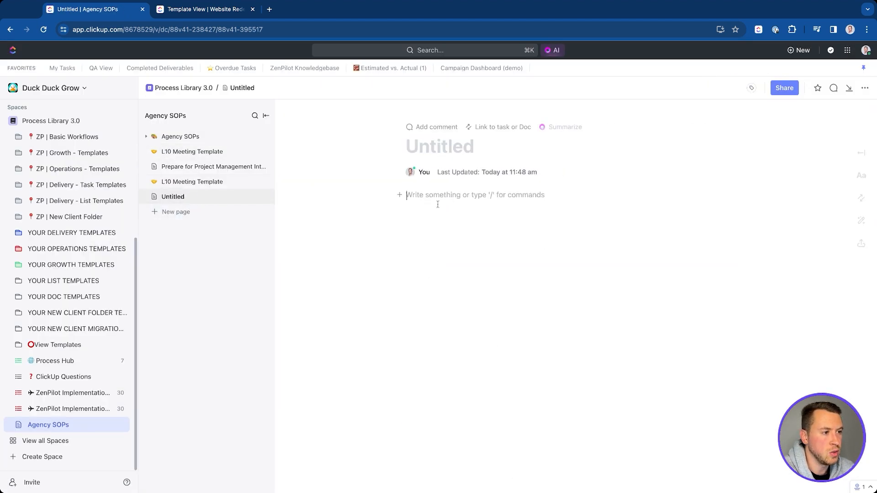
type("/ tem")
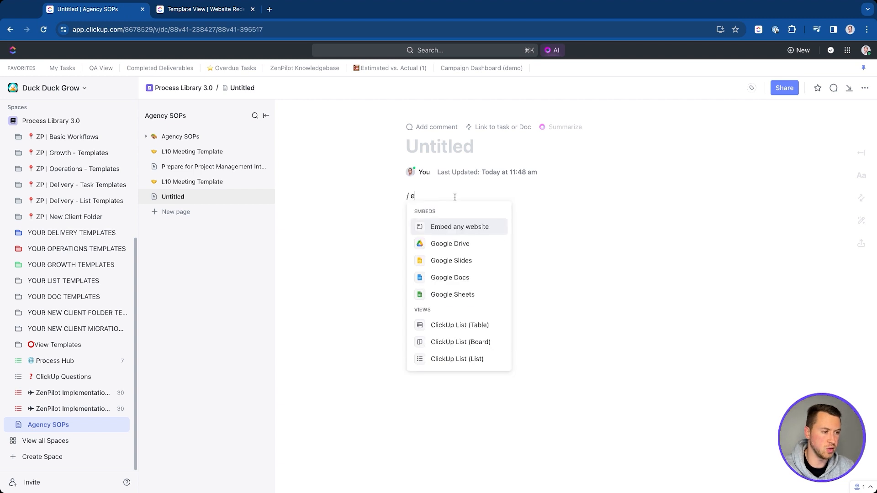
key("Return")
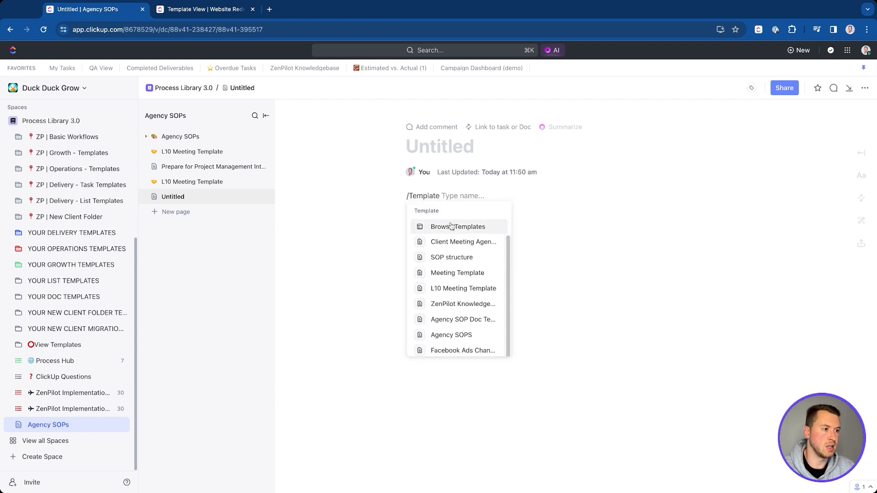
type("l10")
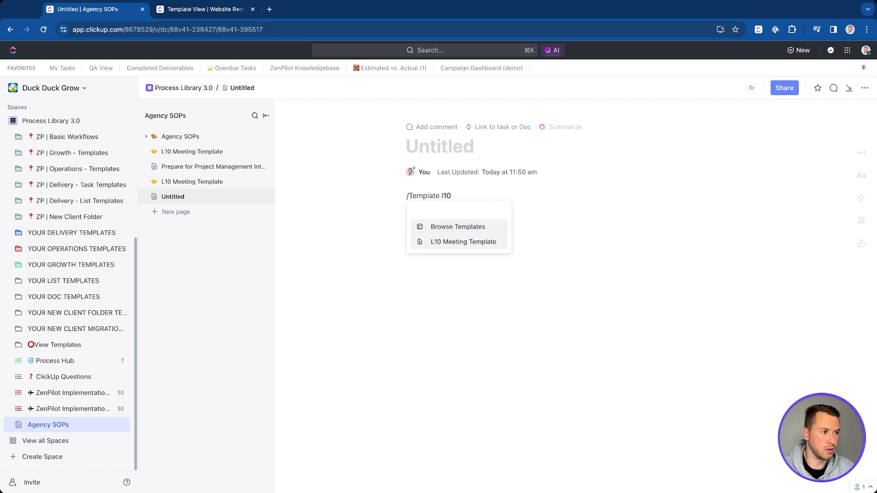
key("Return")
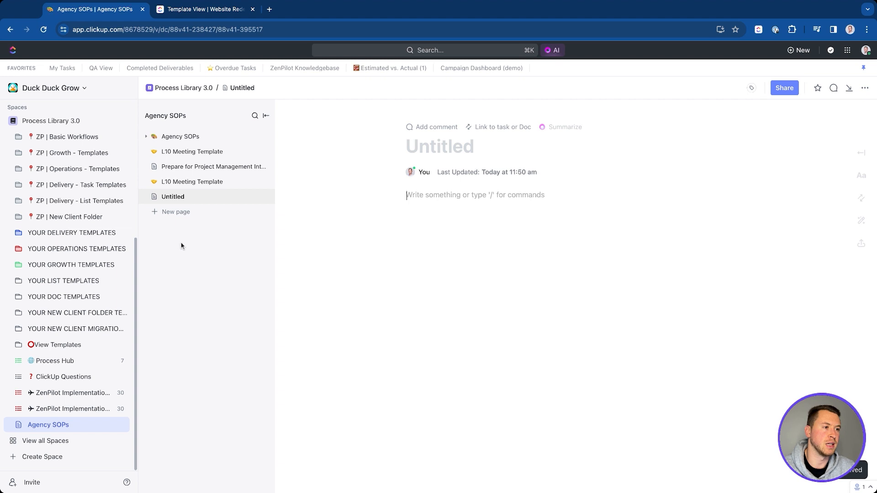
left_click(186, 197)
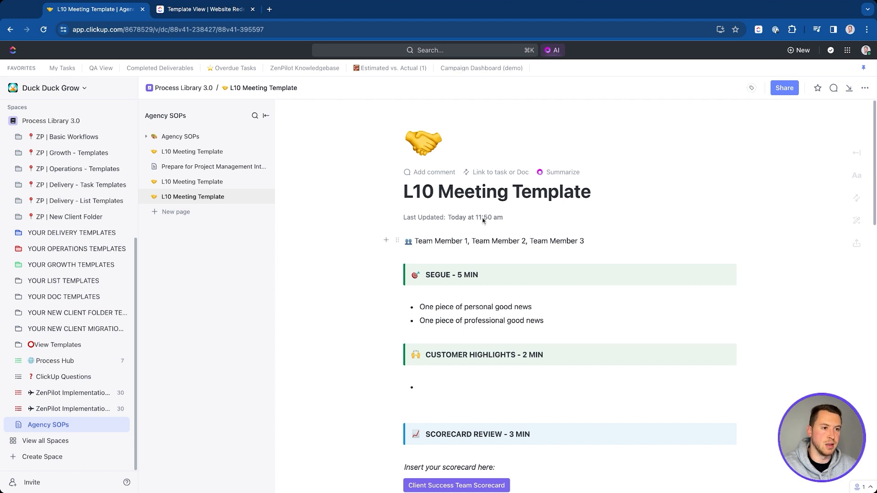
Step: Open the View Templates list, review the add-view options without adding one, and collapse the folder
left_click(66, 347)
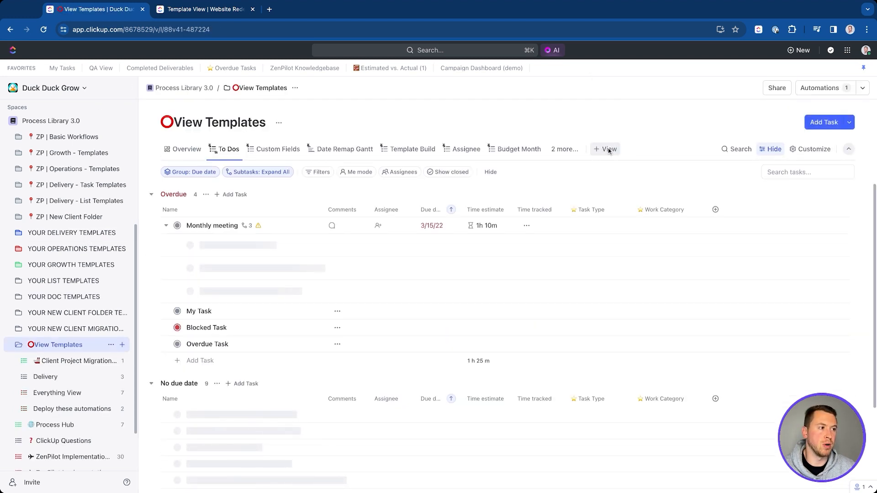
left_click(606, 149)
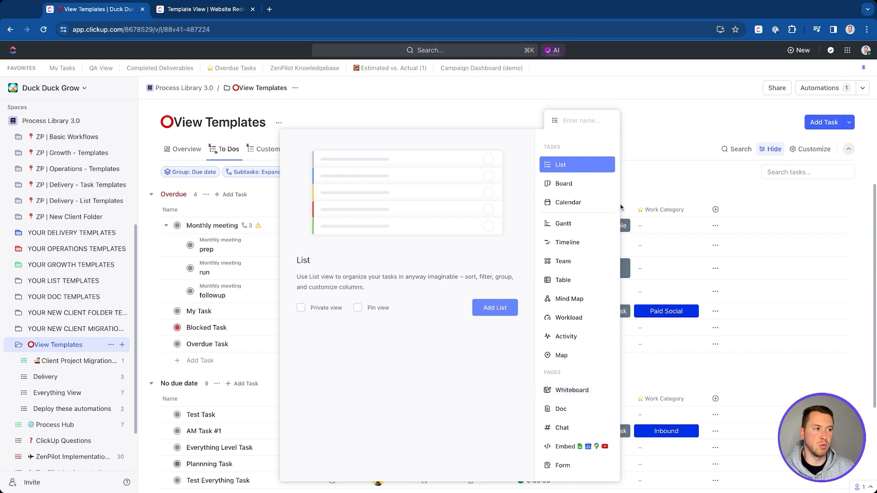
left_click(658, 140)
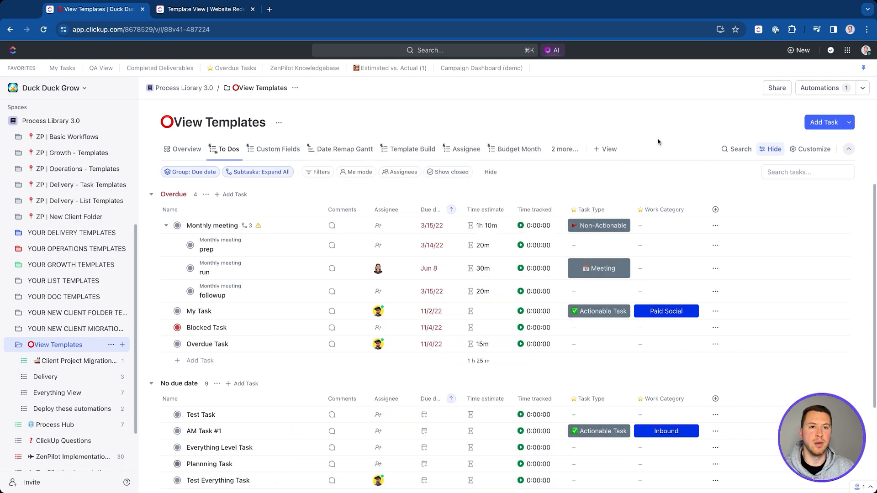
left_click(19, 345)
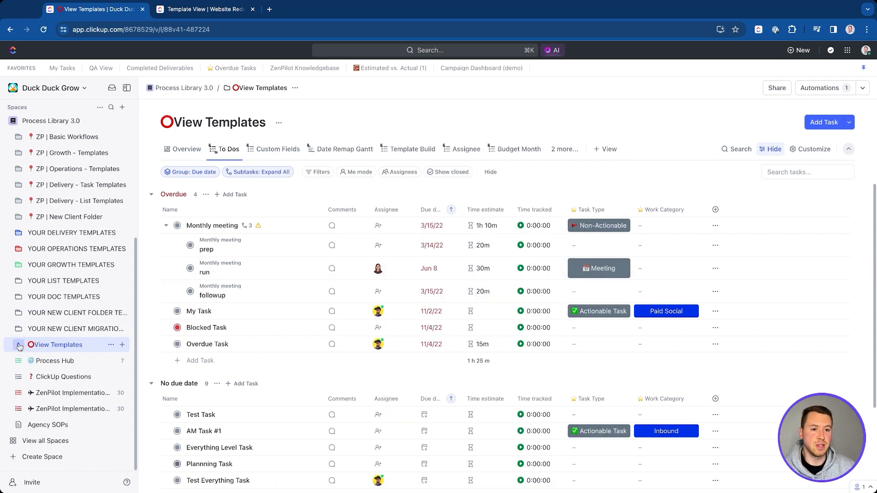
scroll(59, 326, "up", 4)
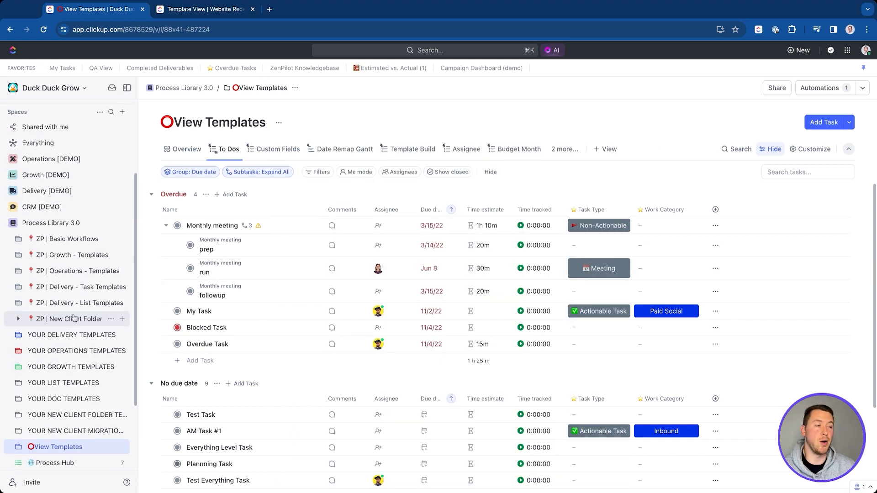